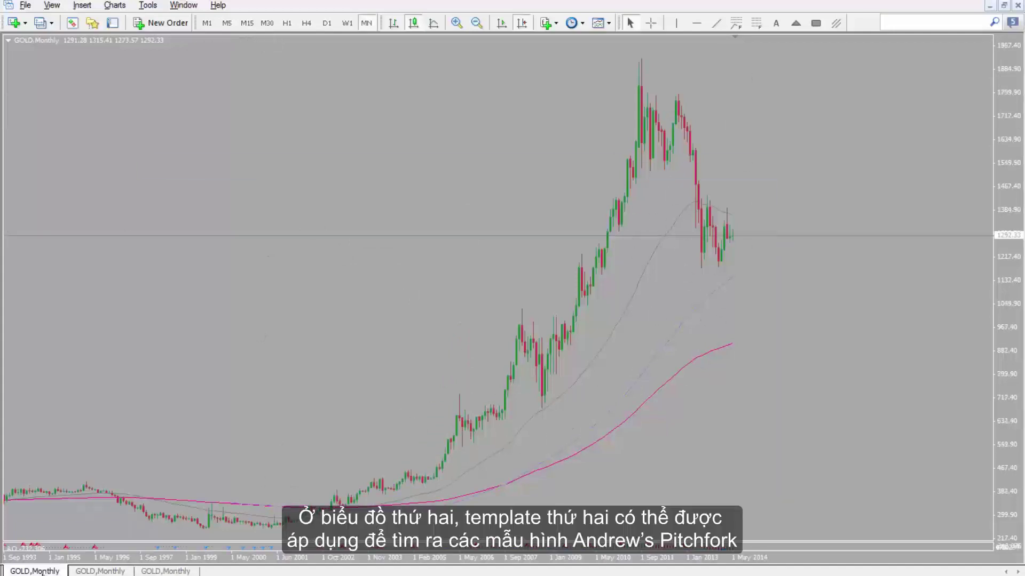
Apply the saved template for finding Andrew's Pitchfork patterns to the second GOLD monthly chart
left_click(100, 571)
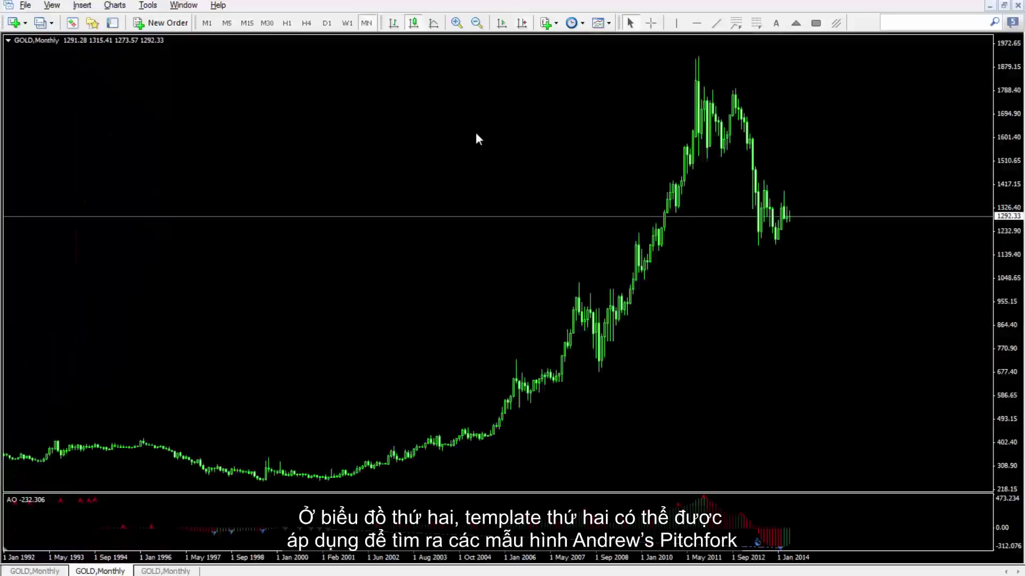
right_click(476, 134)
mouse_move(554, 249)
left_click(657, 324)
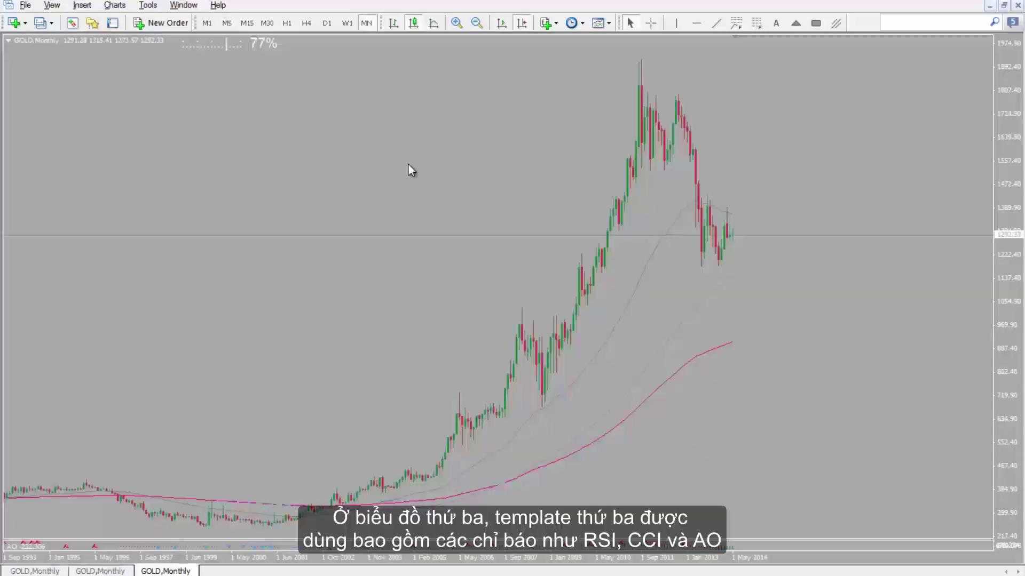
Apply the saved template with the RSI, CCI and AO indicators to the third GOLD monthly chart
right_click(409, 152)
mouse_move(507, 270)
left_click(571, 360)
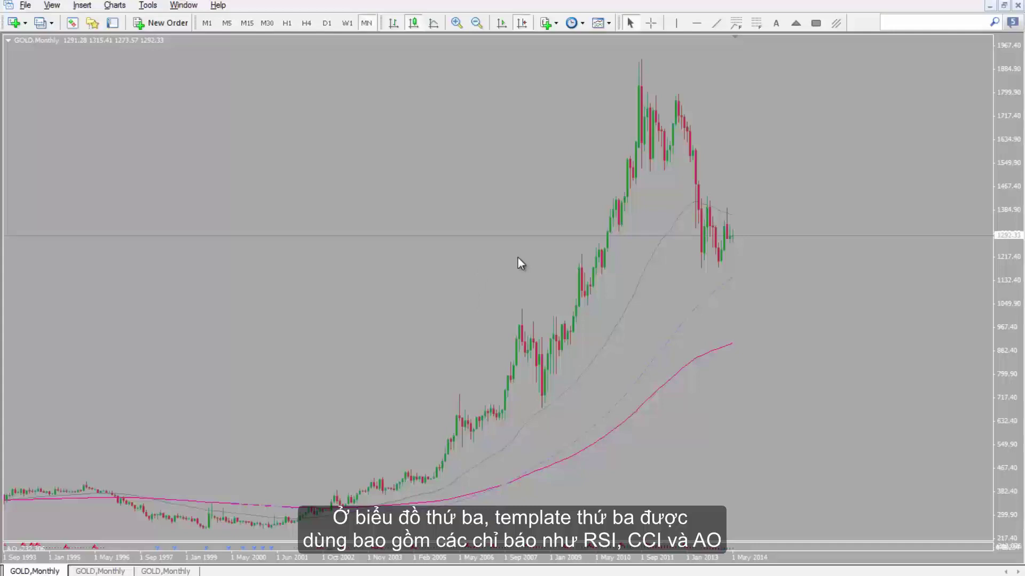
On the first GOLD monthly chart, draw a rising support trendline from the mid-2005 low past the 2008 low, and make it thinner
left_click(716, 23)
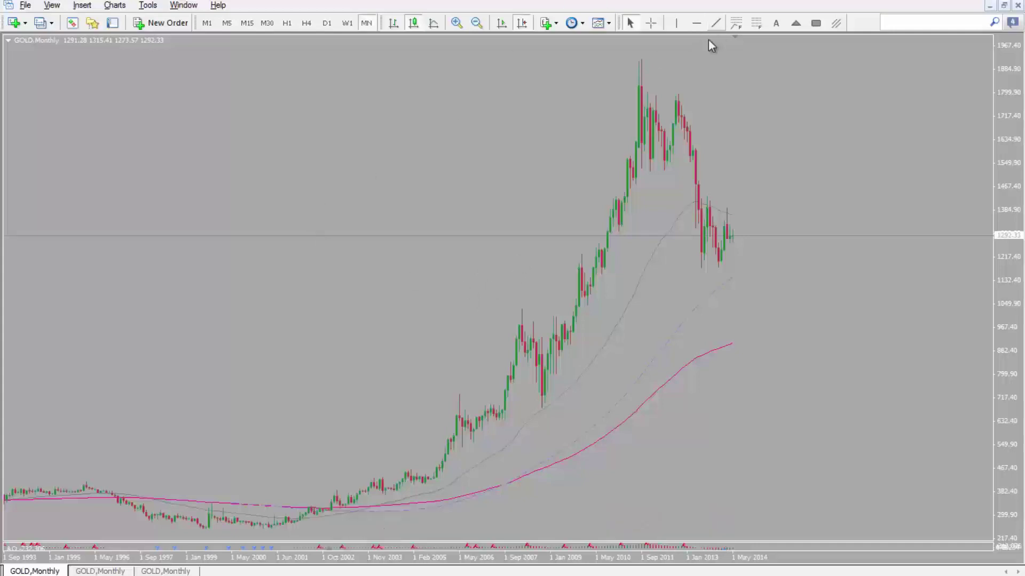
mouse_move(427, 479)
left_mouse_down()
mouse_move(686, 347)
mouse_move(893, 187)
left_mouse_up()
right_click(895, 187)
left_click(913, 193)
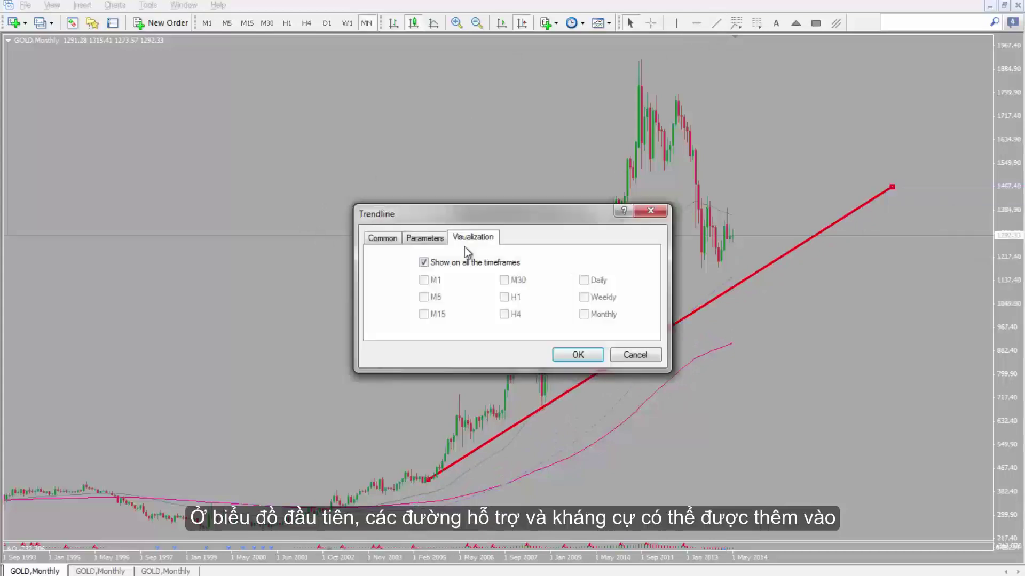
left_click(383, 237)
left_click(622, 304)
left_click(619, 332)
left_click(577, 354)
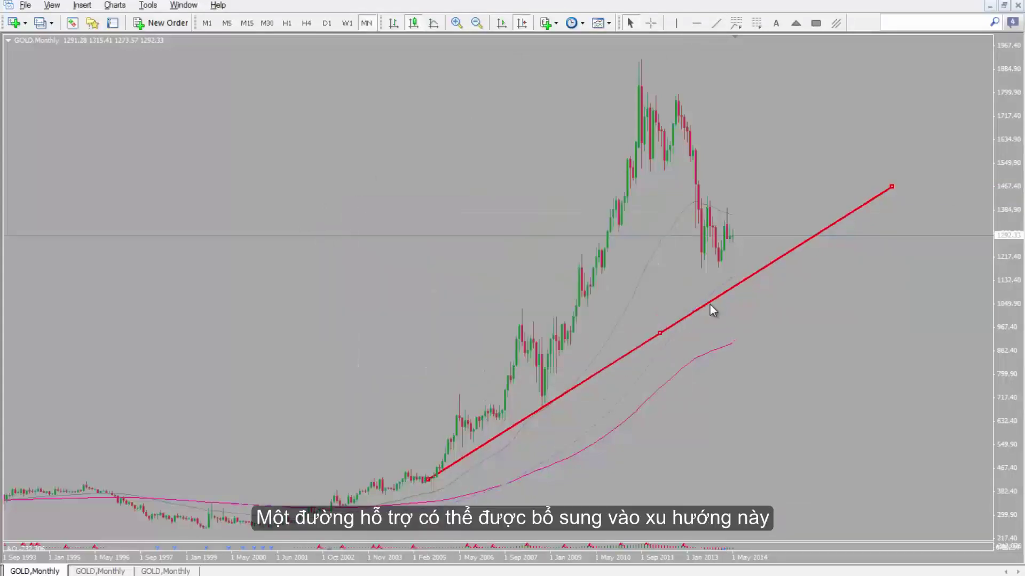
Set the rising trendline to the thinnest line width and fine-tune its two endpoints to fit the lows
right_click(846, 217)
left_click(860, 227)
left_click(630, 300)
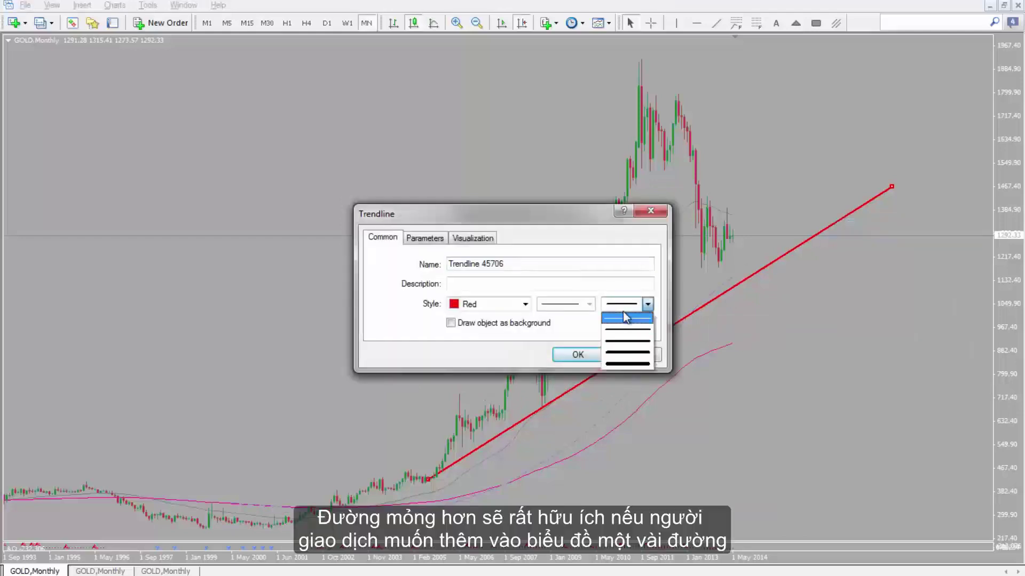
left_click(623, 311)
left_click(578, 354)
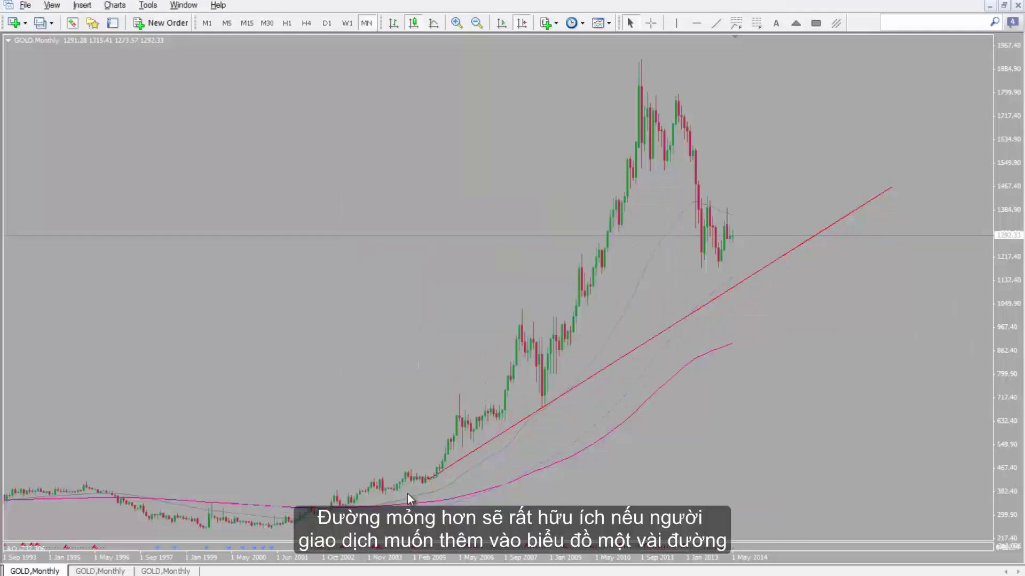
left_click_drag(430, 482, 431, 480)
left_click_drag(892, 185, 896, 177)
double_click(895, 177)
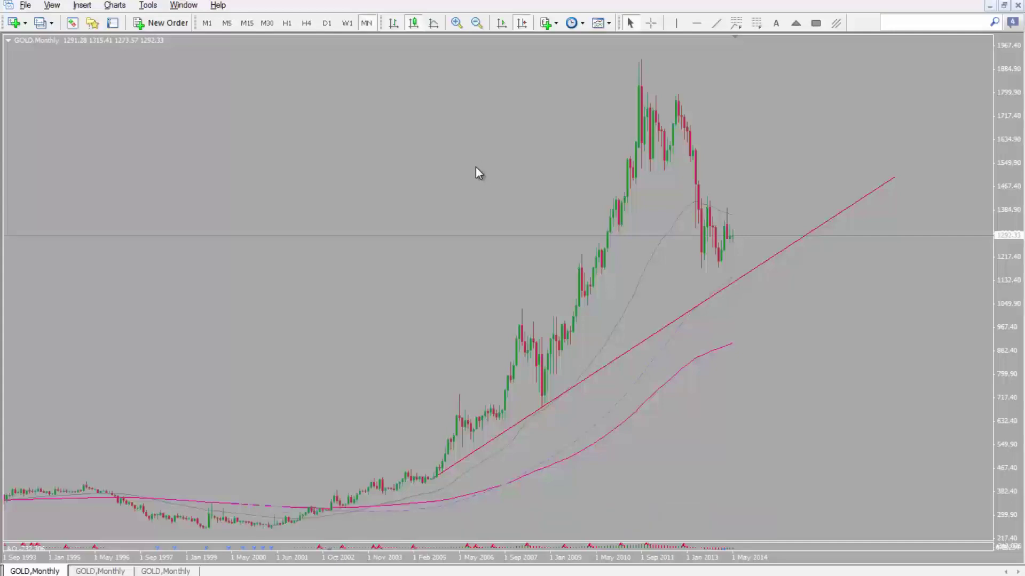
Draw a steep falling trendline from the late-2011 low through the mid-2013 low
left_click(716, 23)
left_click_drag(650, 169, 799, 450)
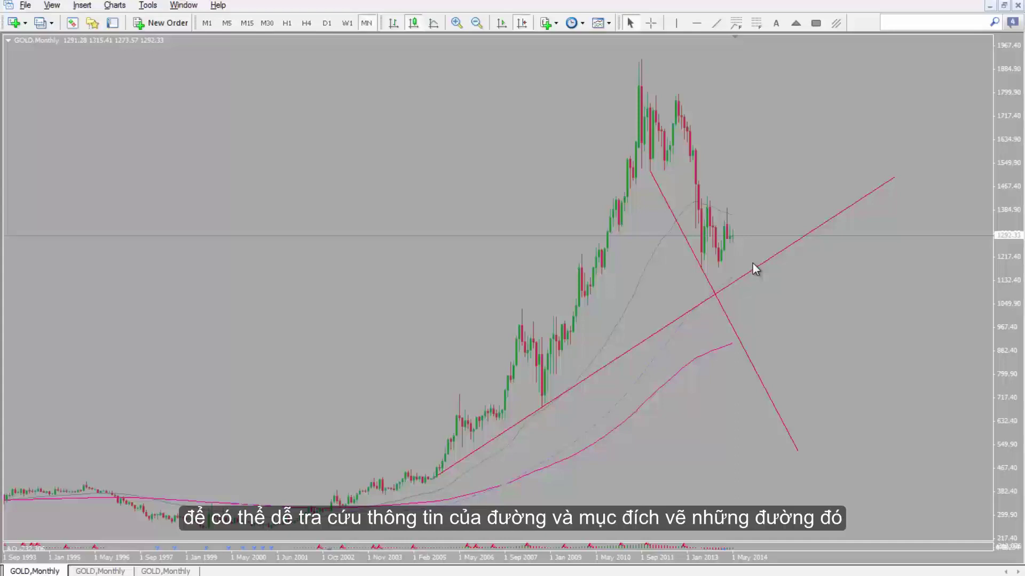
Give the rising support trendline the description "S M"
right_click(808, 229)
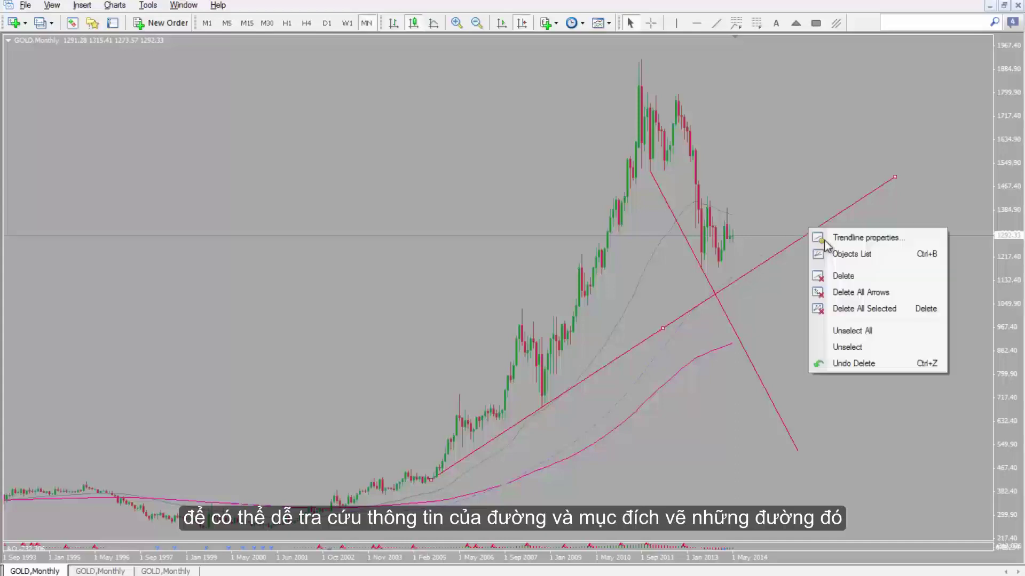
left_click(825, 237)
left_click(458, 287)
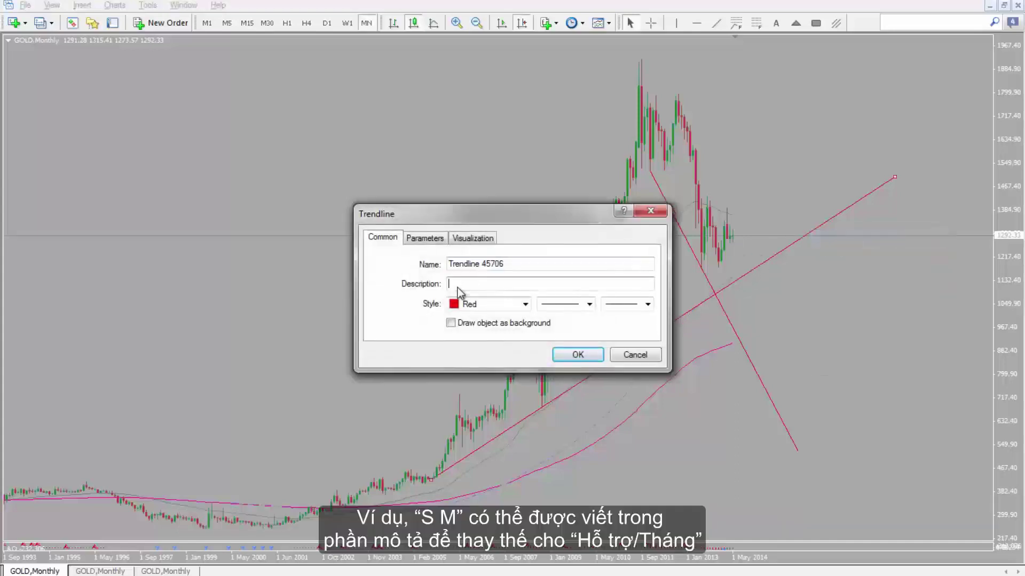
type("s")
type("S M")
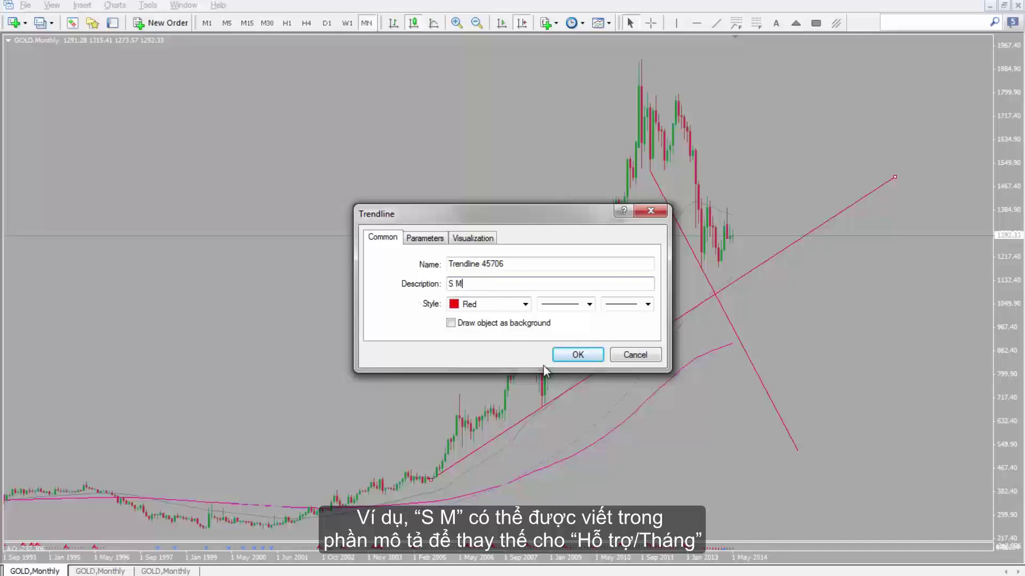
left_click(580, 355)
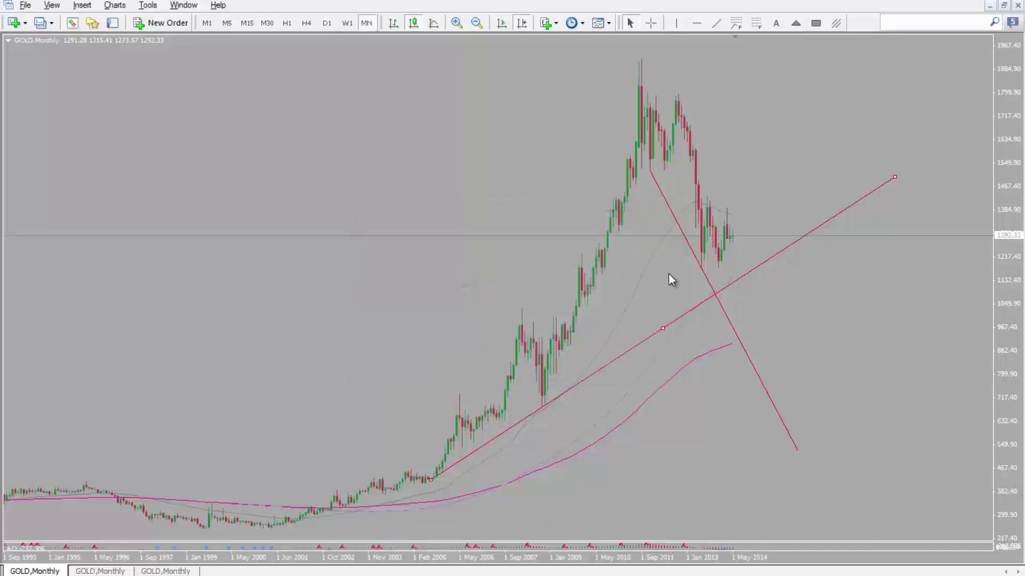
Give the steep falling trendline through the lows the description "R M"
right_click(696, 262)
left_click(715, 262)
left_click(470, 283)
type("R ")
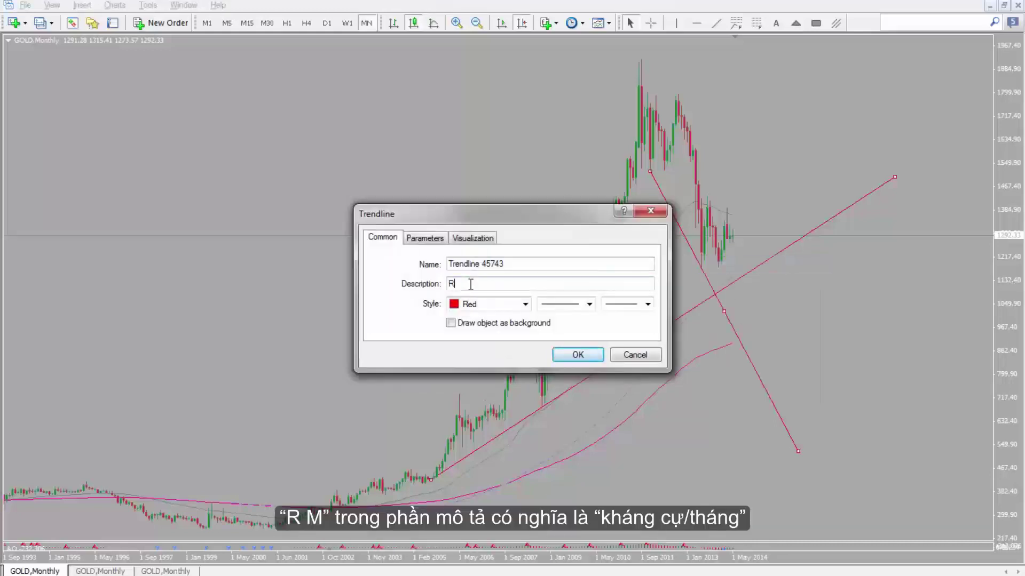
type("M")
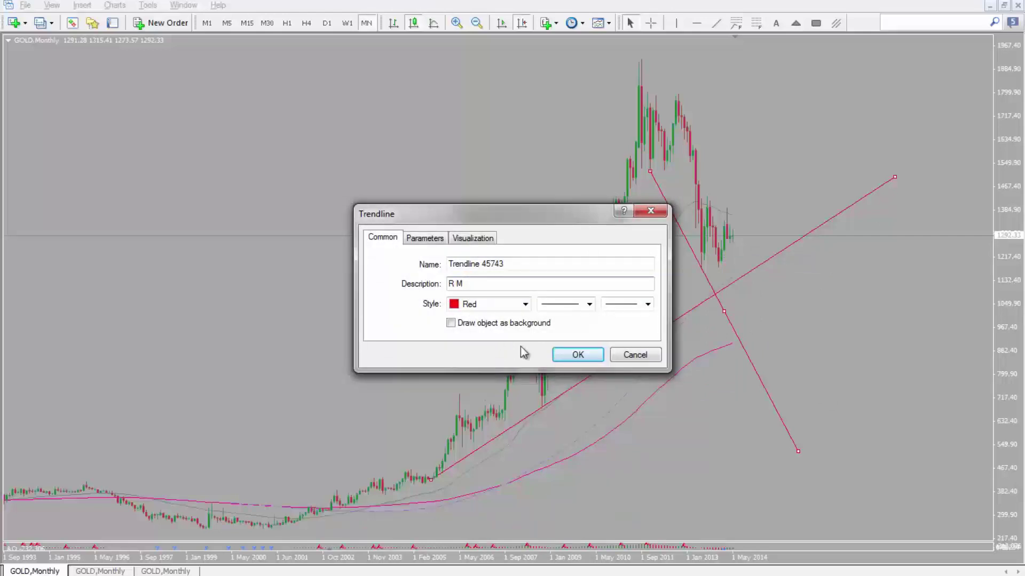
left_click(566, 355)
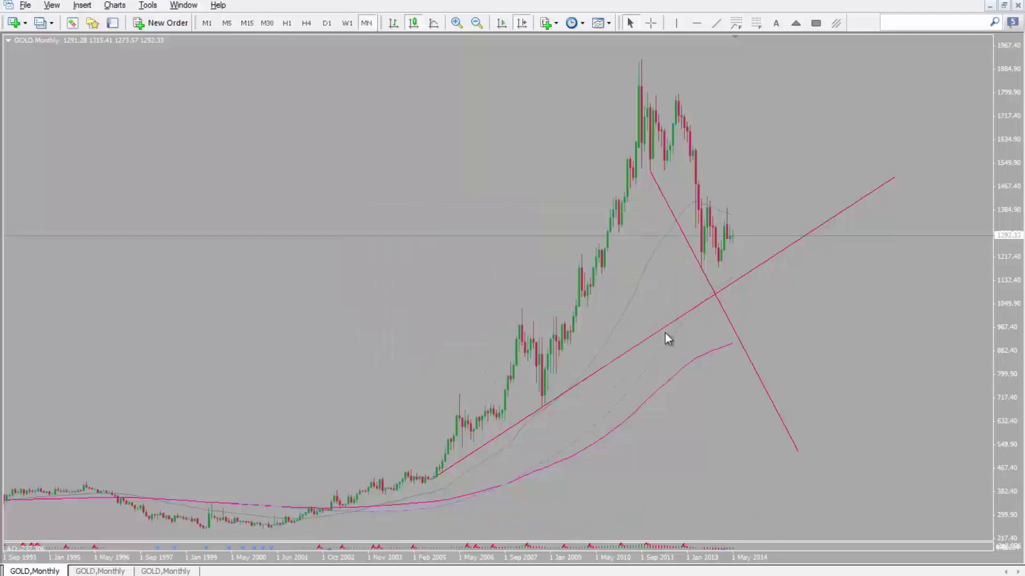
Draw a falling resistance trendline from the 2011 peak along the 2012 high and extend it beyond the latest candle
mouse_move(644, 342)
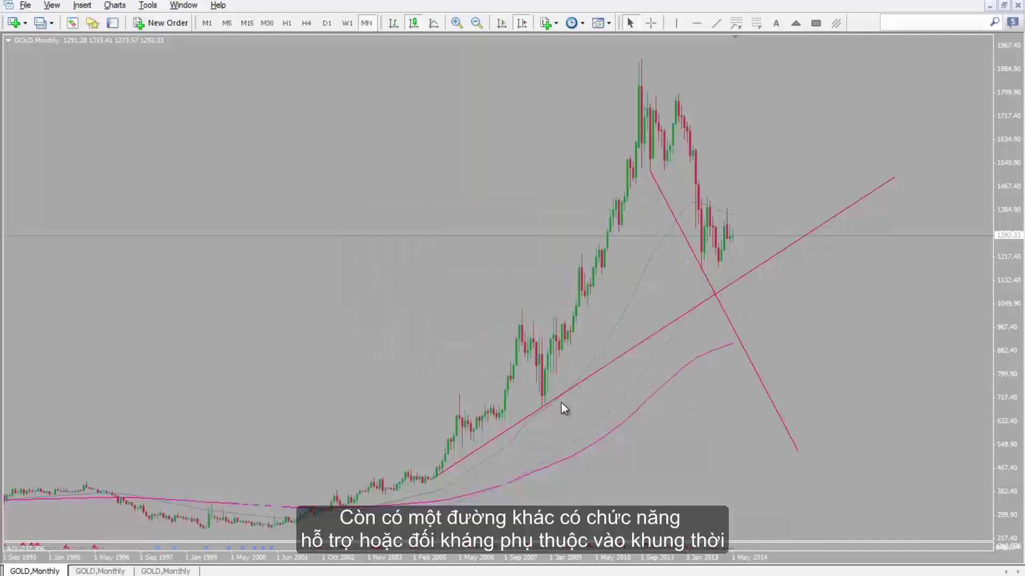
left_click(716, 24)
mouse_move(640, 60)
left_mouse_down()
mouse_move(801, 251)
mouse_move(851, 286)
mouse_move(881, 277)
left_mouse_up()
double_click(642, 62)
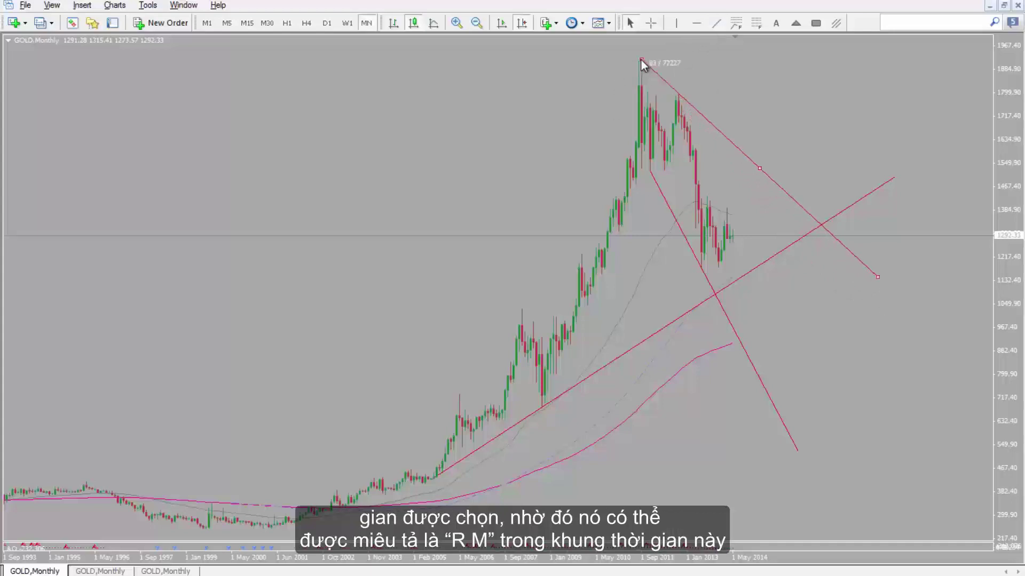
Give the trendline falling from the 2011 peak the description "R M"
right_click(876, 278)
left_click(902, 279)
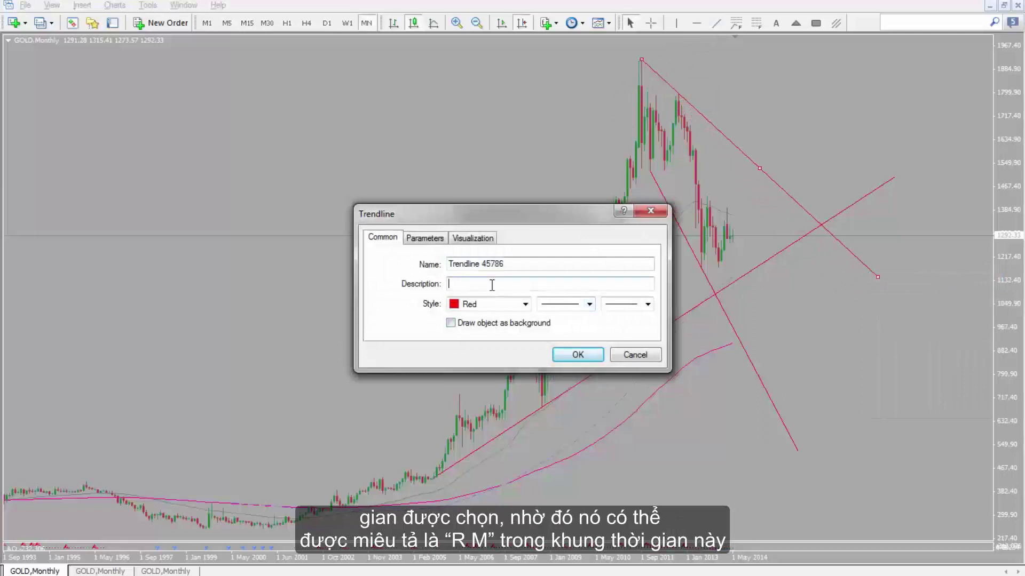
left_click(554, 284)
type("R M")
left_click(578, 355)
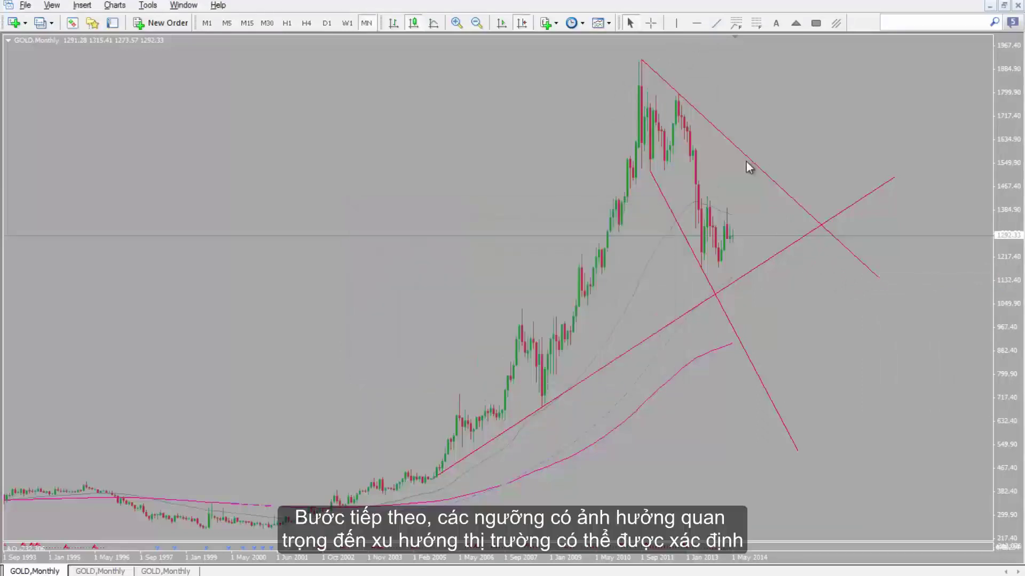
Place a horizontal level line at the 2013 lows, at about 1181.55
left_click(694, 23)
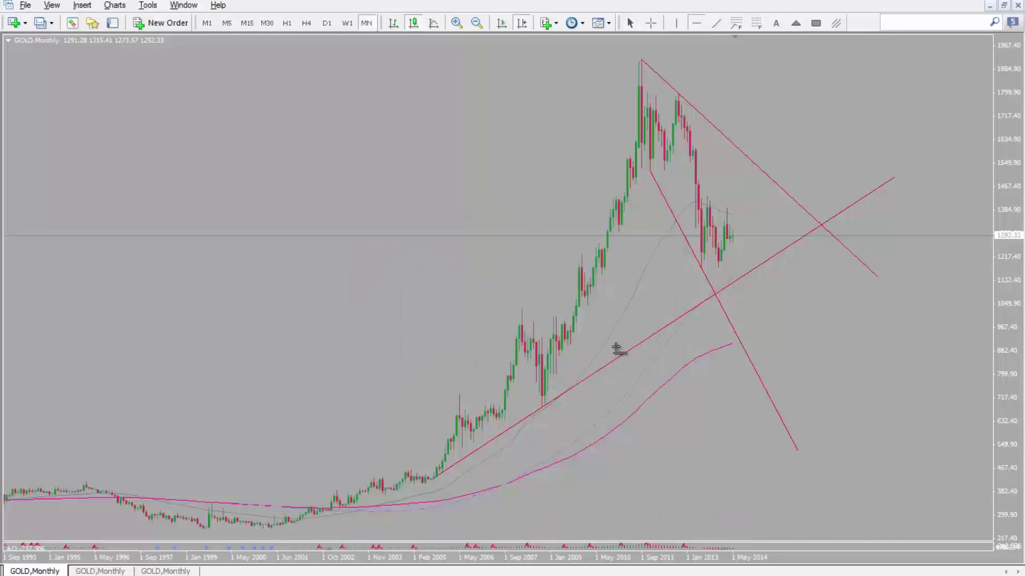
left_click(684, 266)
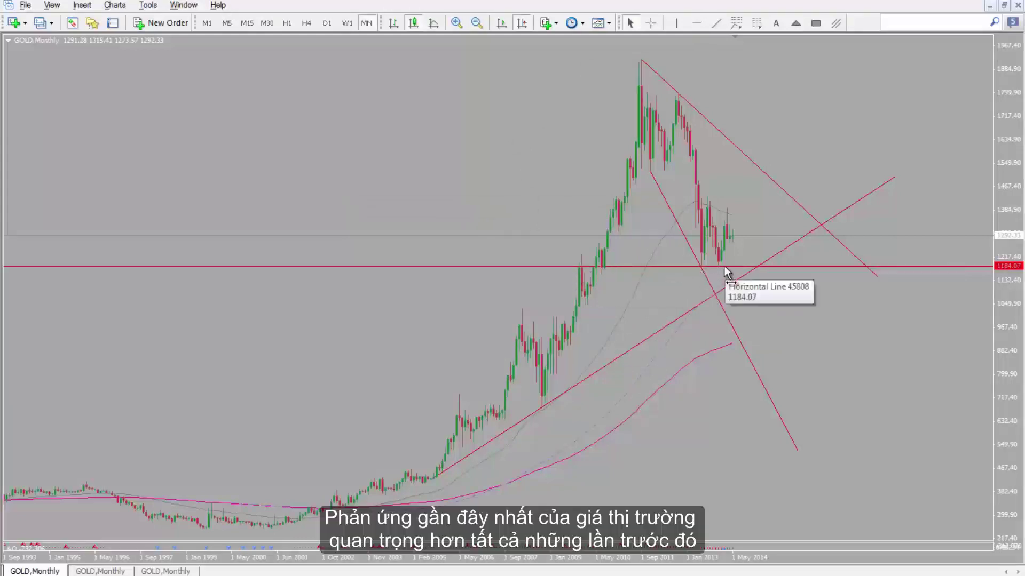
left_click_drag(731, 267, 734, 267)
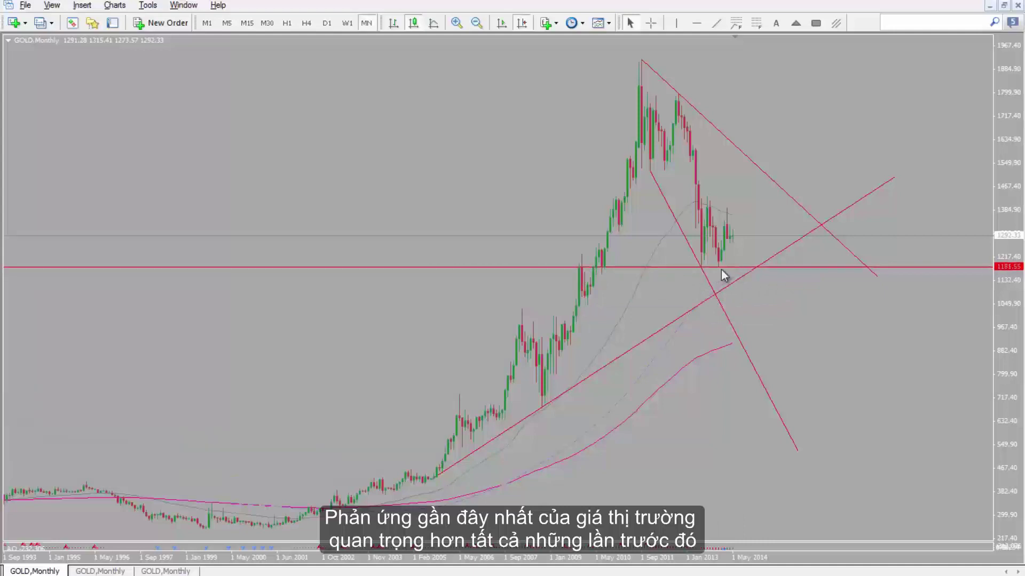
Give the horizontal line at the 2013 lows the description "L M" and copy it to the other key price levels, including 1431.40
right_click(721, 268)
left_click(729, 275)
left_click(480, 284)
type("L M")
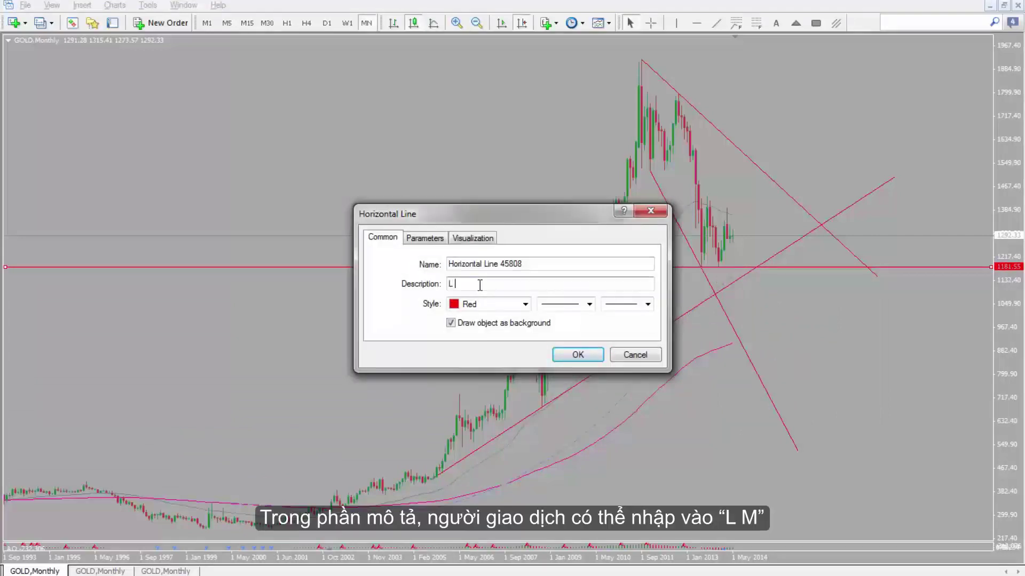
left_click(575, 355)
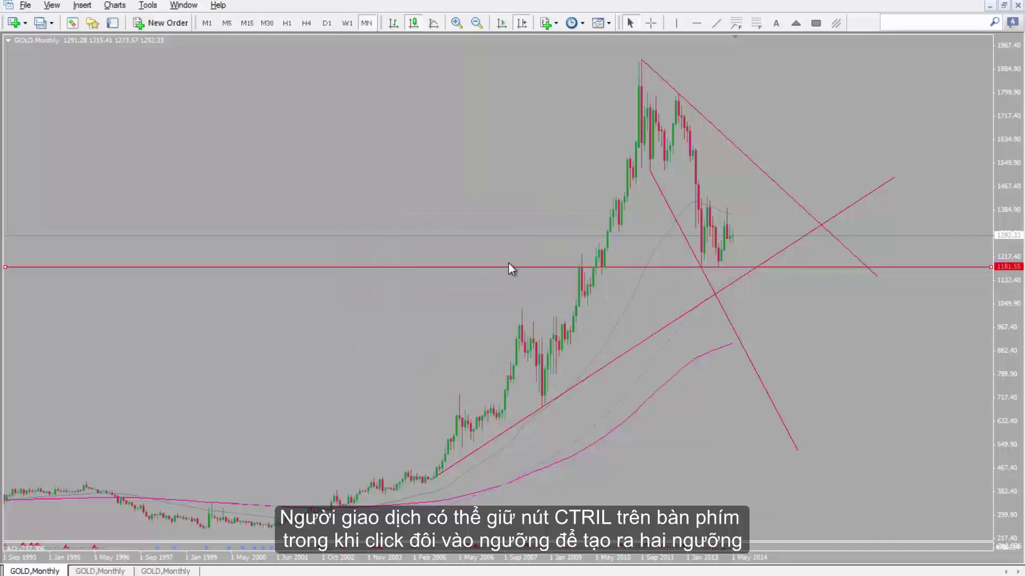
left_click_drag(508, 267, 524, 162)
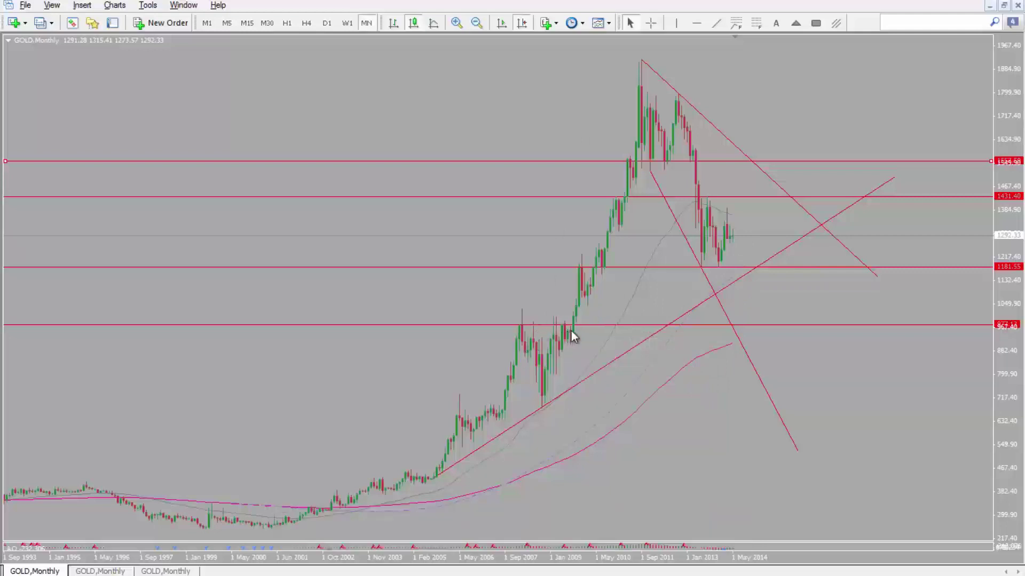
Draw a Fibonacci retracement from the mid-2005 low up to the May 2006 high
mouse_move(566, 333)
left_click(756, 23)
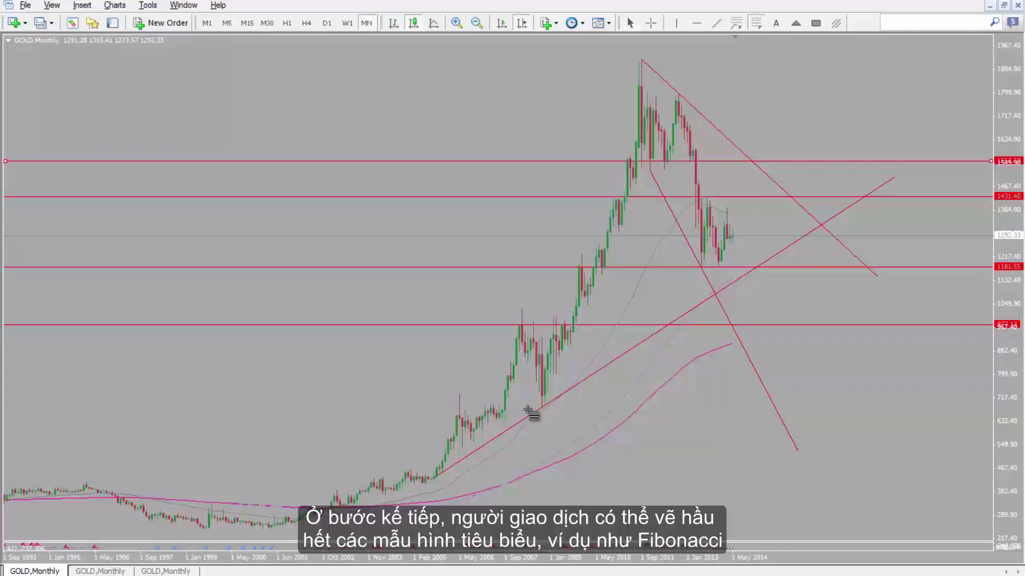
left_click_drag(434, 478, 459, 396)
Delete the unneeded 1.68, 2.24 and 3.618 levels from the Fibonacci retracement
right_click(459, 396)
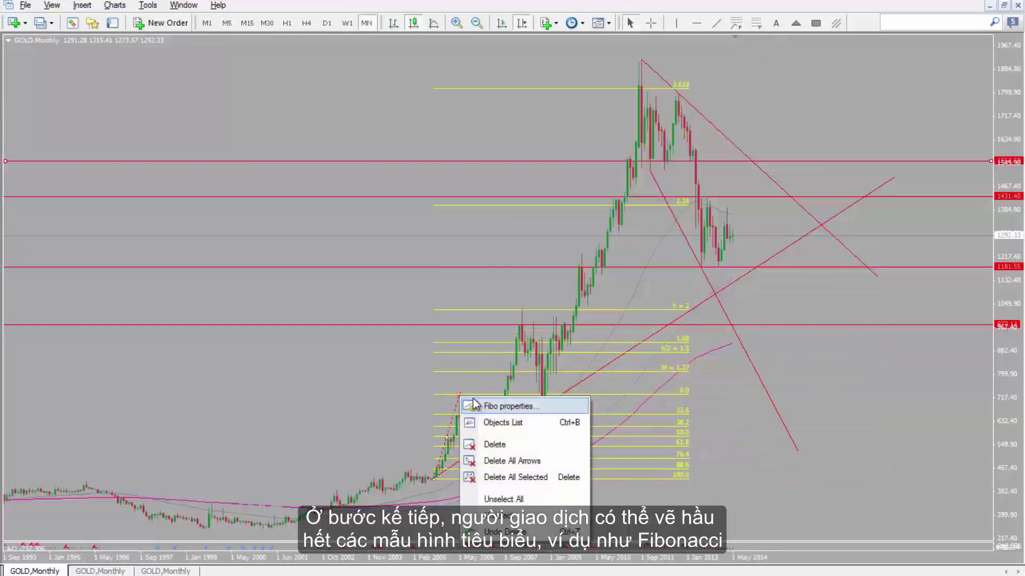
left_click(481, 401)
left_click(556, 301)
left_click(556, 300)
left_click(556, 301)
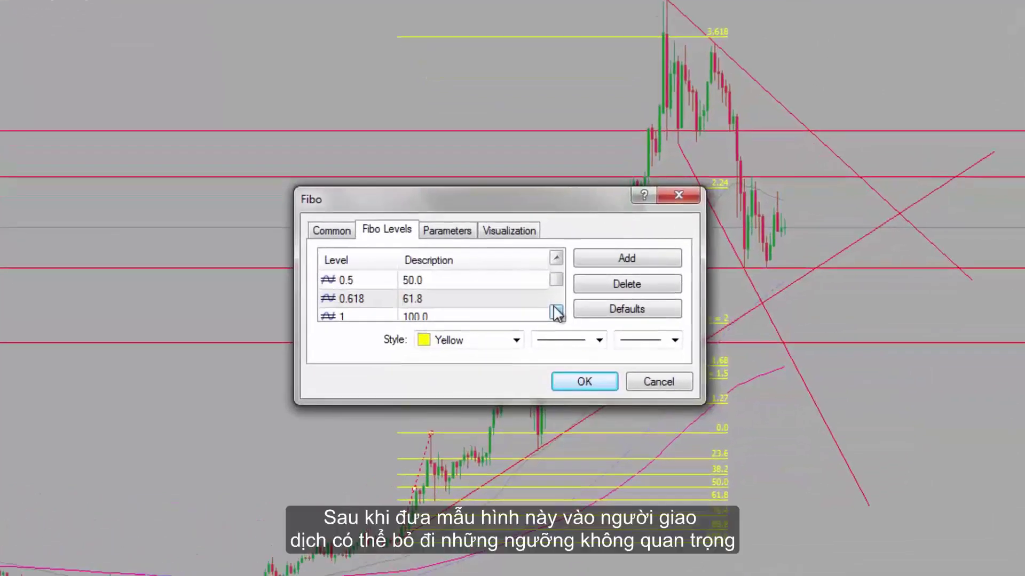
left_click(556, 314)
left_click(556, 314)
left_click(557, 313)
left_click(513, 299)
left_click(611, 288)
left_click(601, 288)
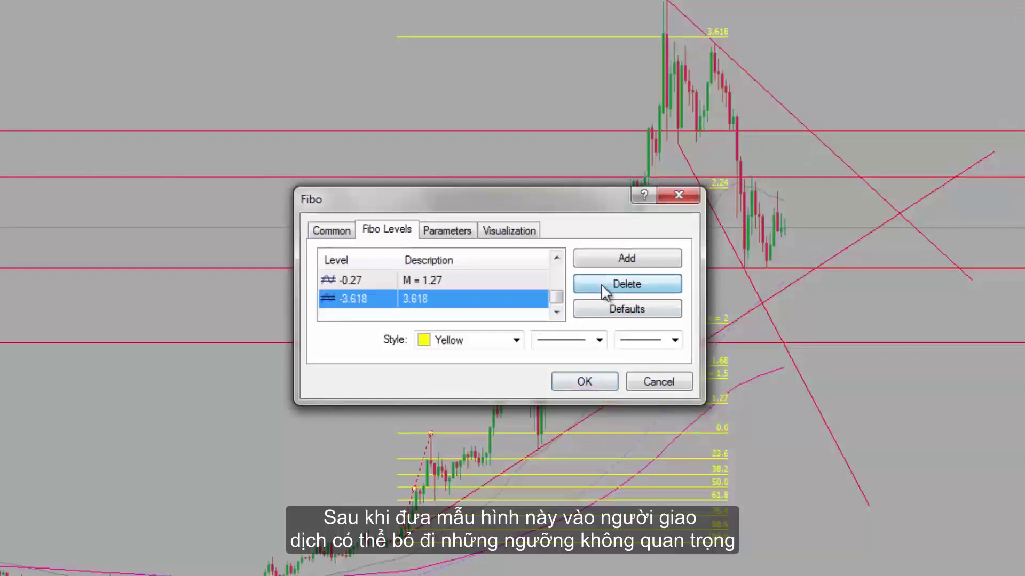
left_click(597, 287)
left_click(580, 380)
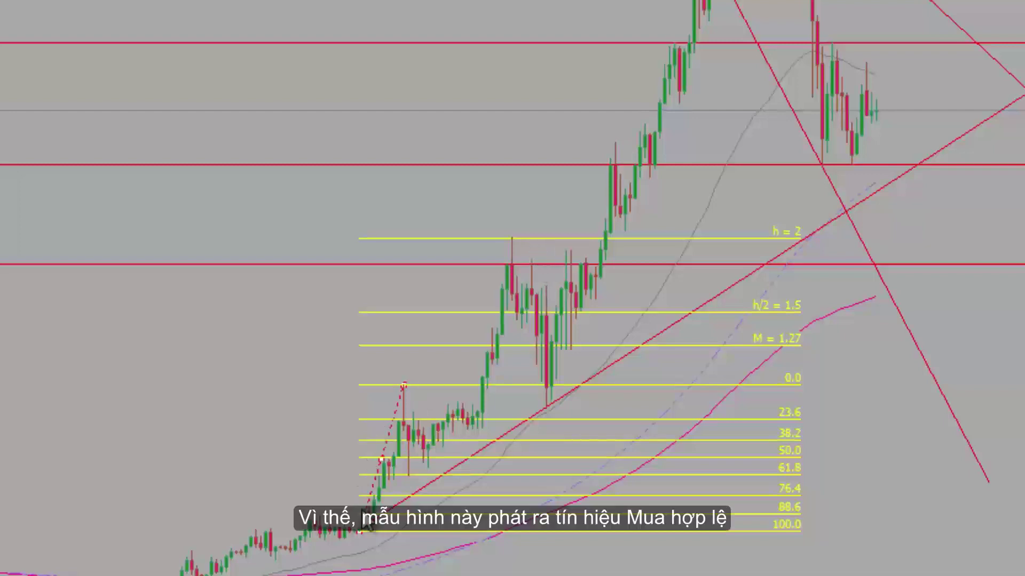
Move the Fibonacci retracement's start to the 2008 low and stretch its end to the 2011 peak
left_click_drag(380, 460, 566, 333)
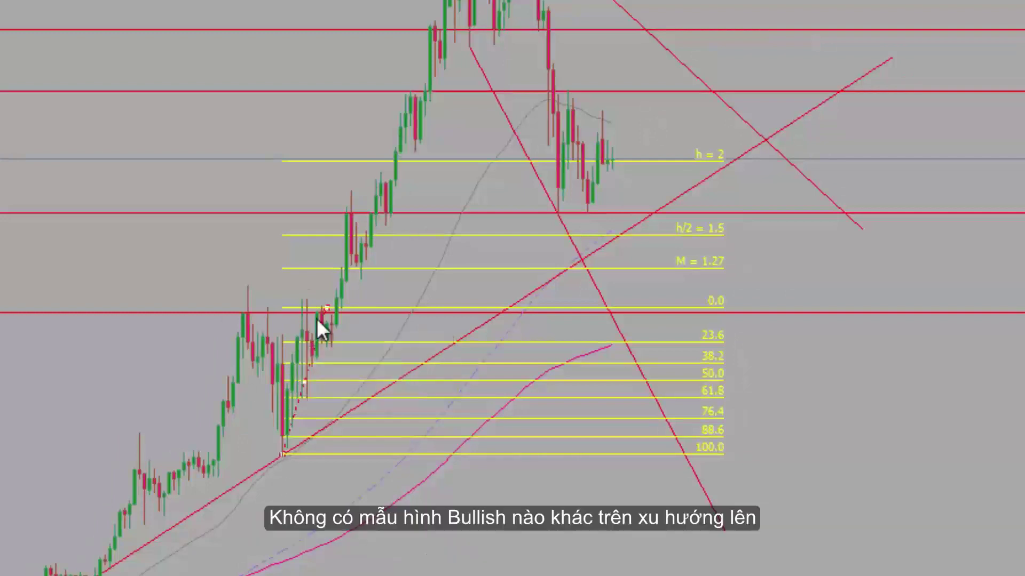
left_click_drag(326, 309, 455, 0)
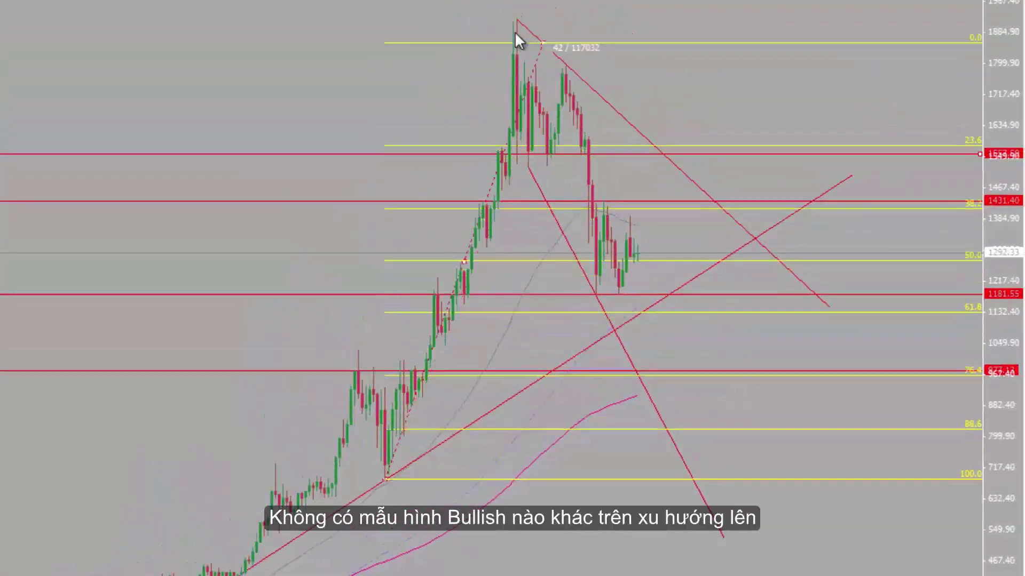
left_click_drag(514, 31, 515, 21)
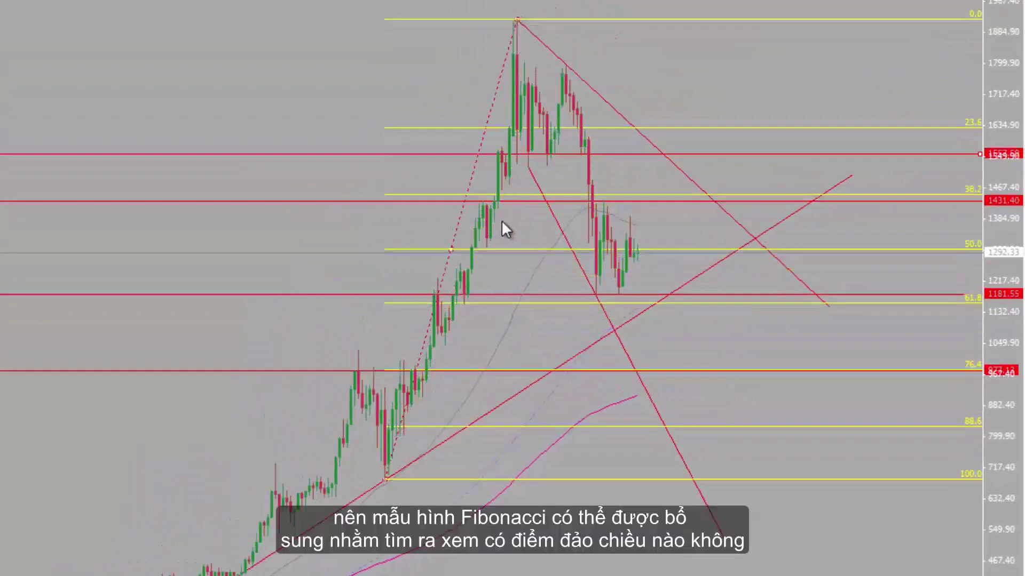
Draw a small rectangle just under the Fibonacci 61.8 level, beyond the last candle, and describe it as "61.8 F M"
left_click(664, 1)
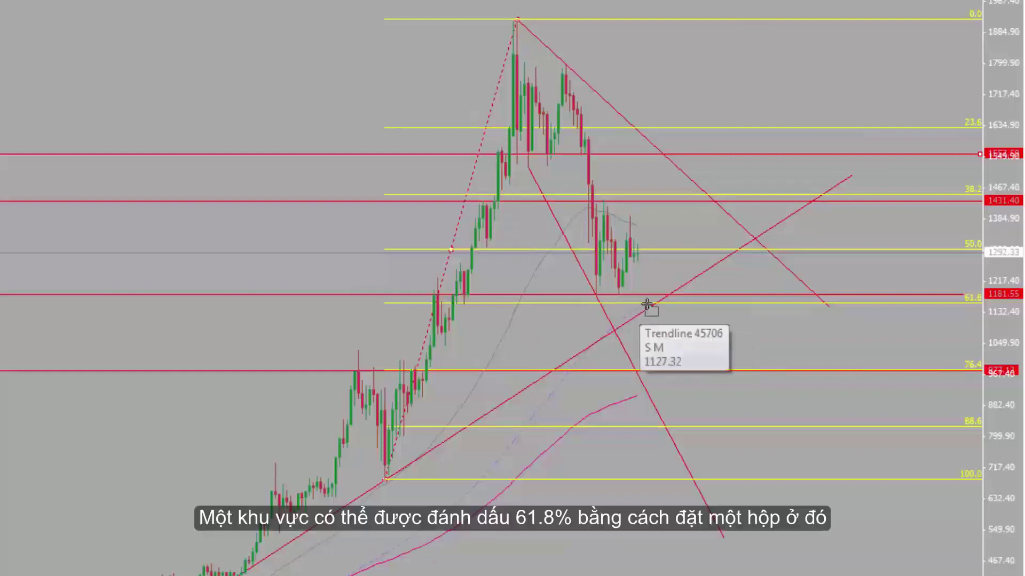
left_click_drag(659, 303, 713, 316)
right_click(717, 315)
left_click(735, 329)
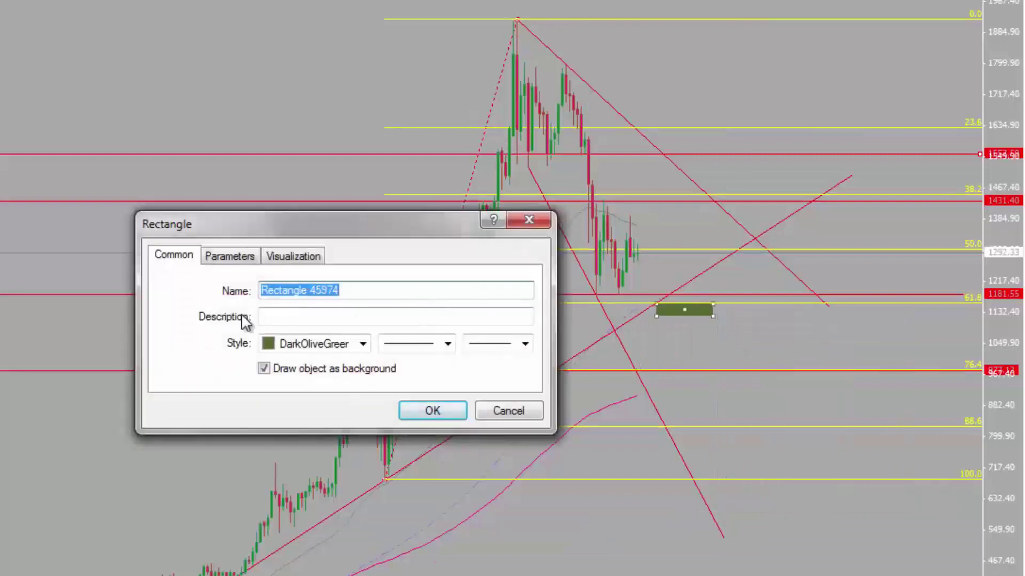
left_click(265, 293)
key("Tab")
type("61.8 F ")
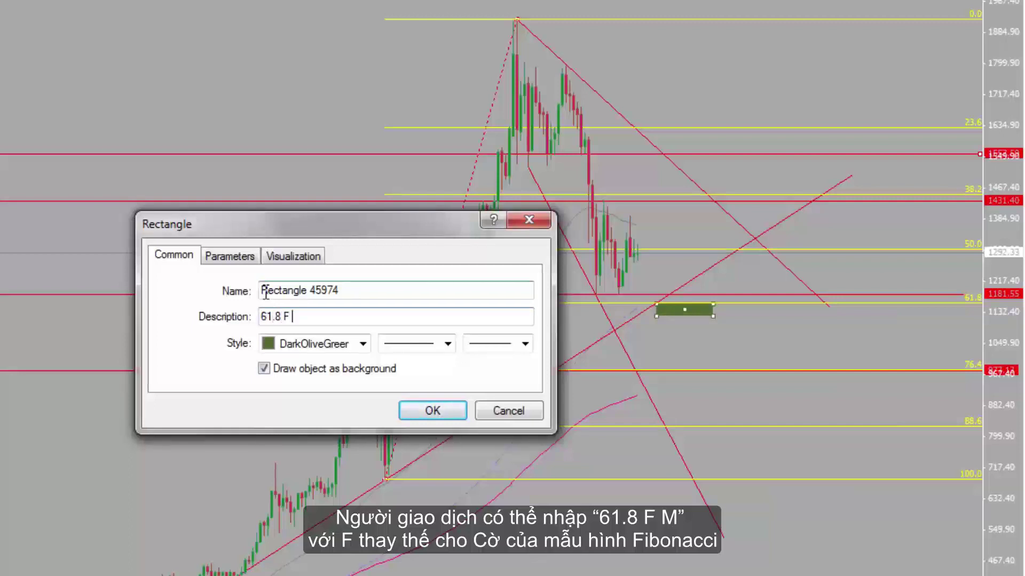
type("M")
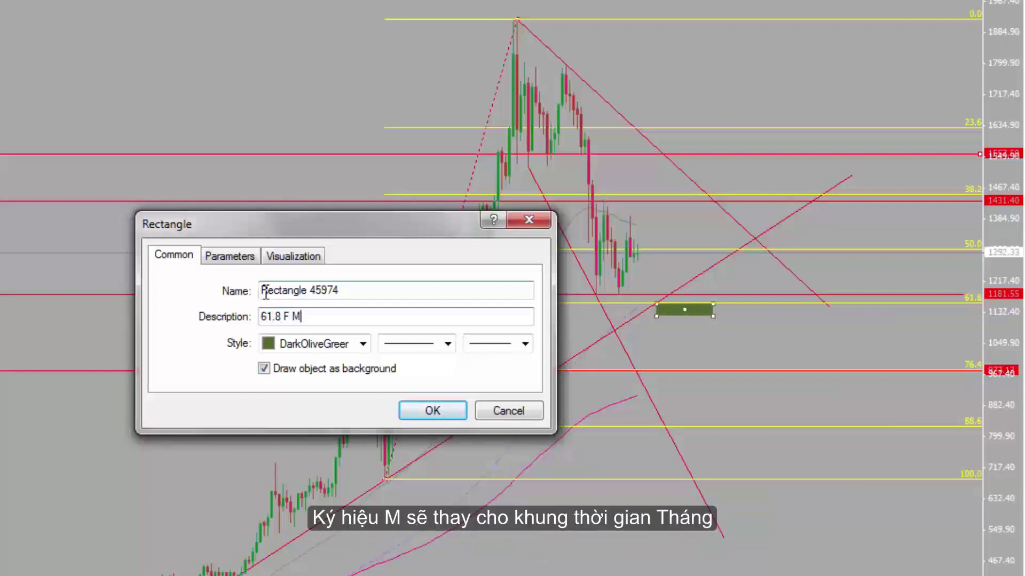
left_click(431, 411)
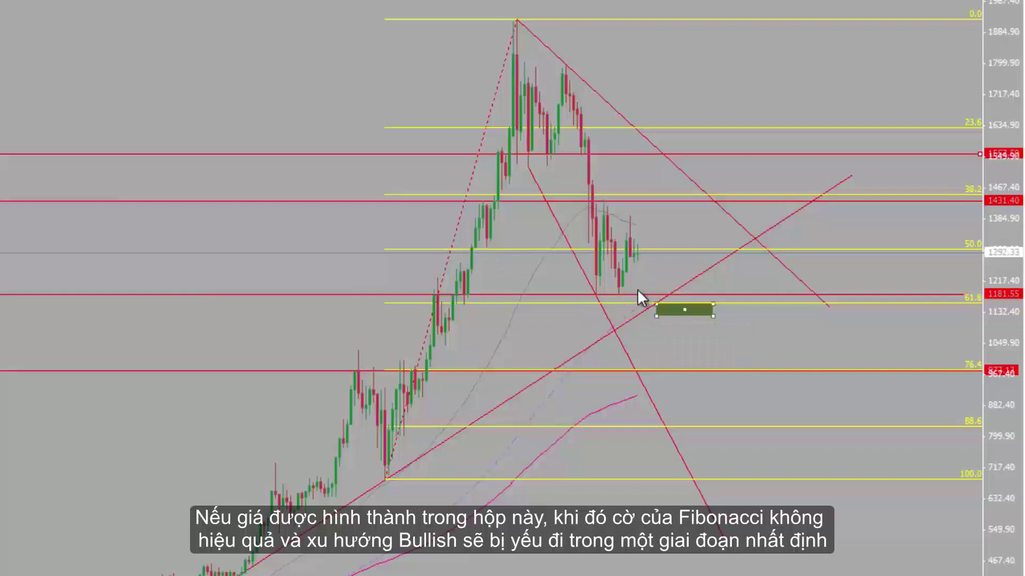
left_click(658, 319)
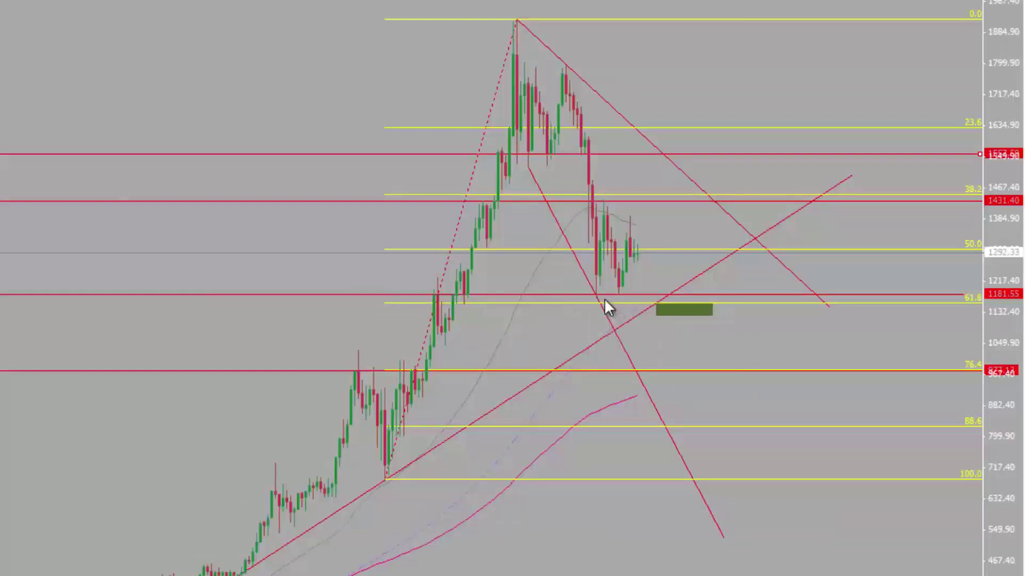
Check the price around the horizontal level just above the 61.8 box with the crosshair
middle_click(654, 301)
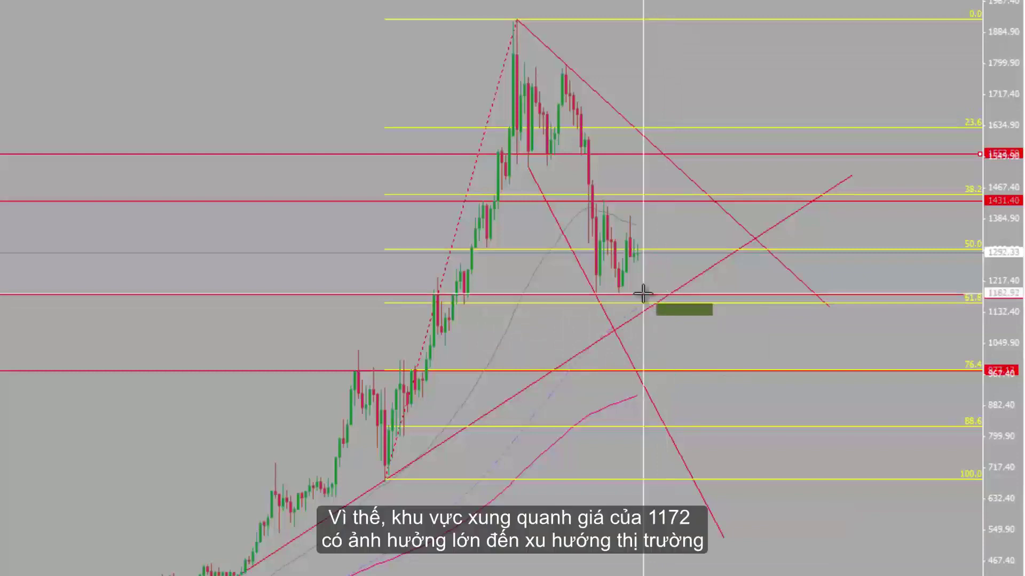
left_click(642, 293)
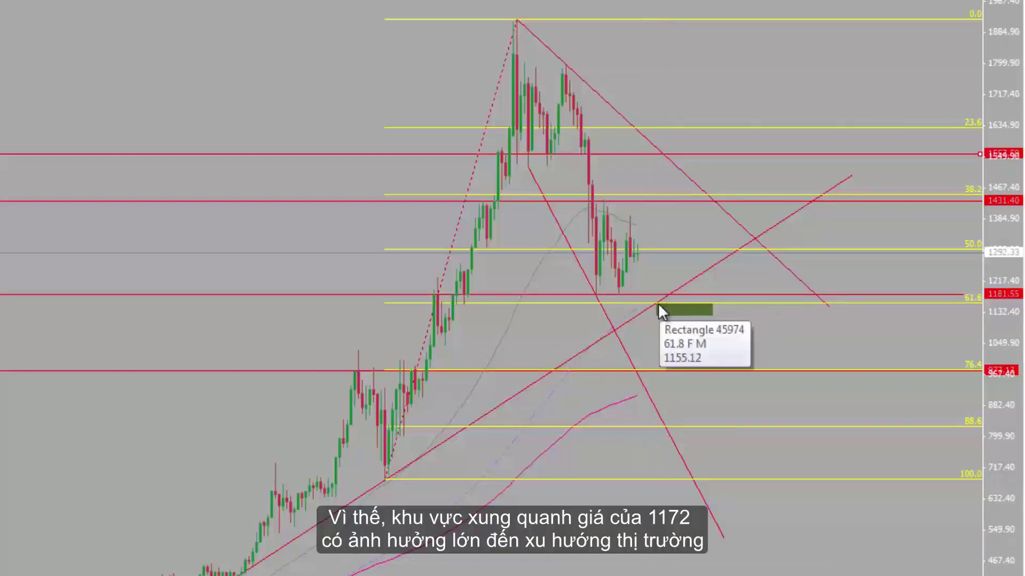
Copy the 61.8 box down to just under the 76.4 level and change the copy's description to "76.4 F M + L M"
double_click(658, 315)
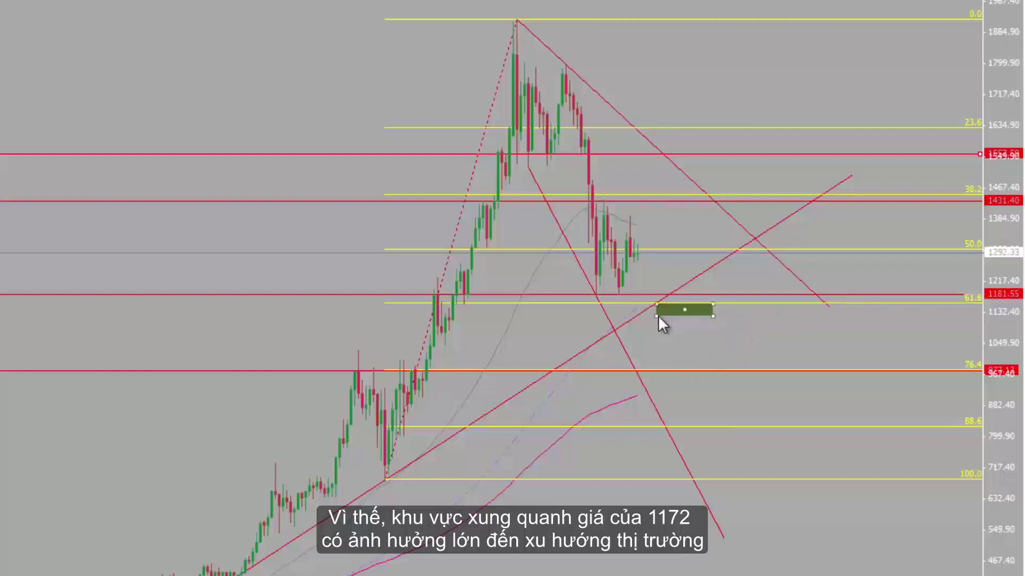
left_click_drag(685, 310, 715, 376)
right_click(715, 376)
left_click(747, 382)
left_click_drag(302, 317, 258, 326)
type("76.4 F M")
key("BackSpace")
key("BackSpace")
key("BackSpace")
type("F M + ")
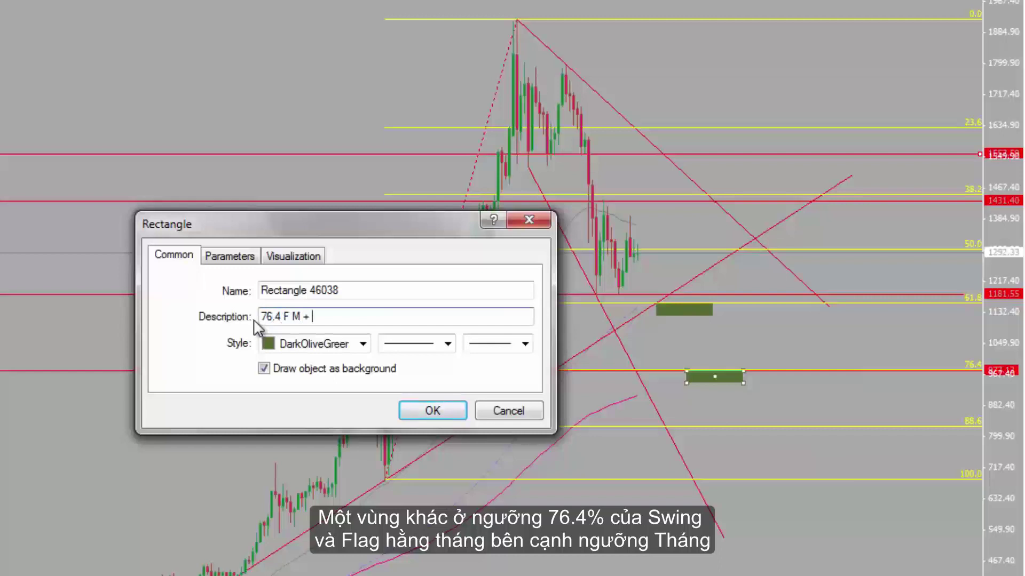
type("L M")
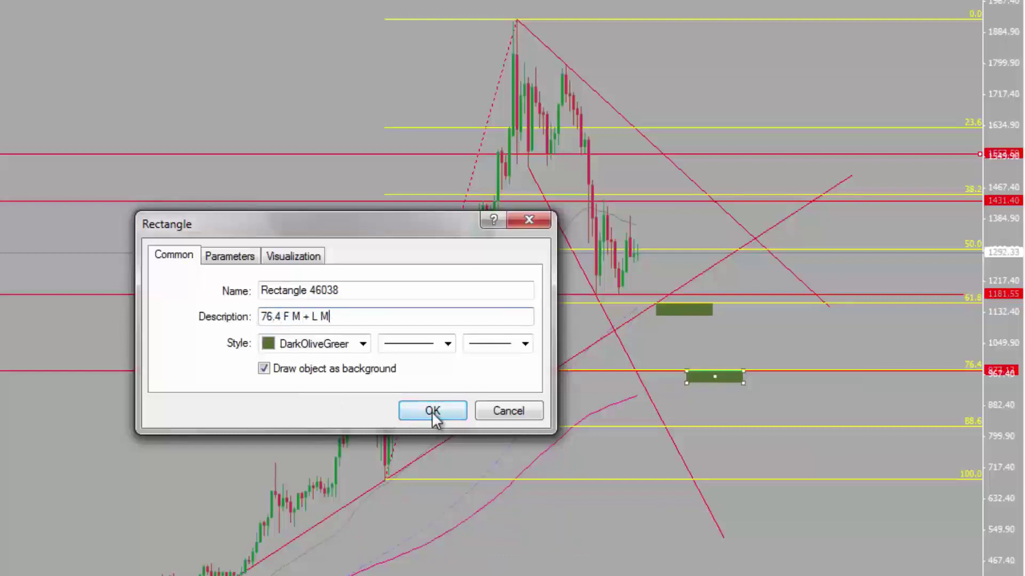
left_click(433, 412)
double_click(690, 383)
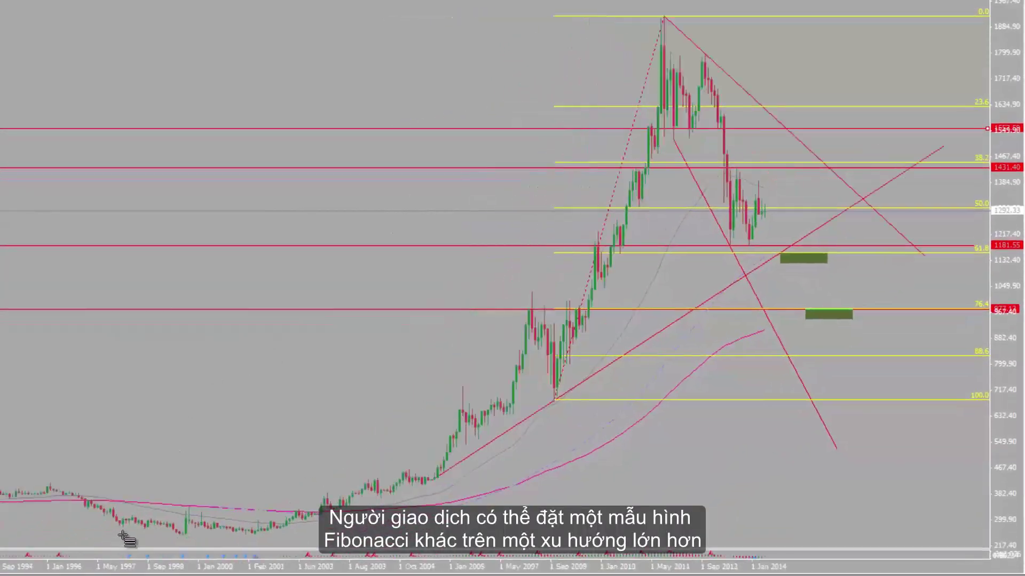
Try a larger Fibonacci retracement from the 1999 low up to the 2011 peak and delete it
left_click_drag(183, 534, 655, 16)
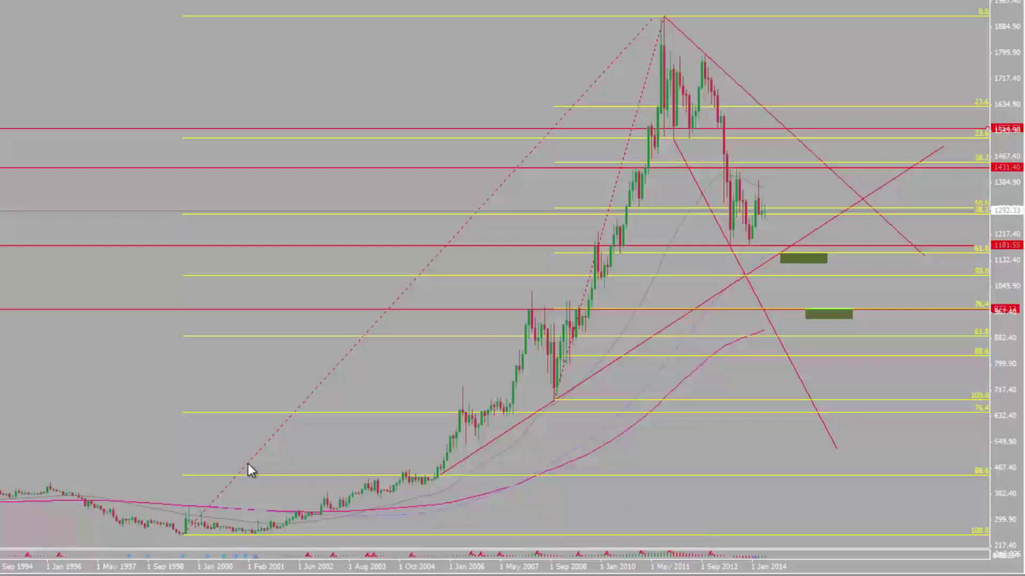
right_click(268, 448)
left_click(296, 430)
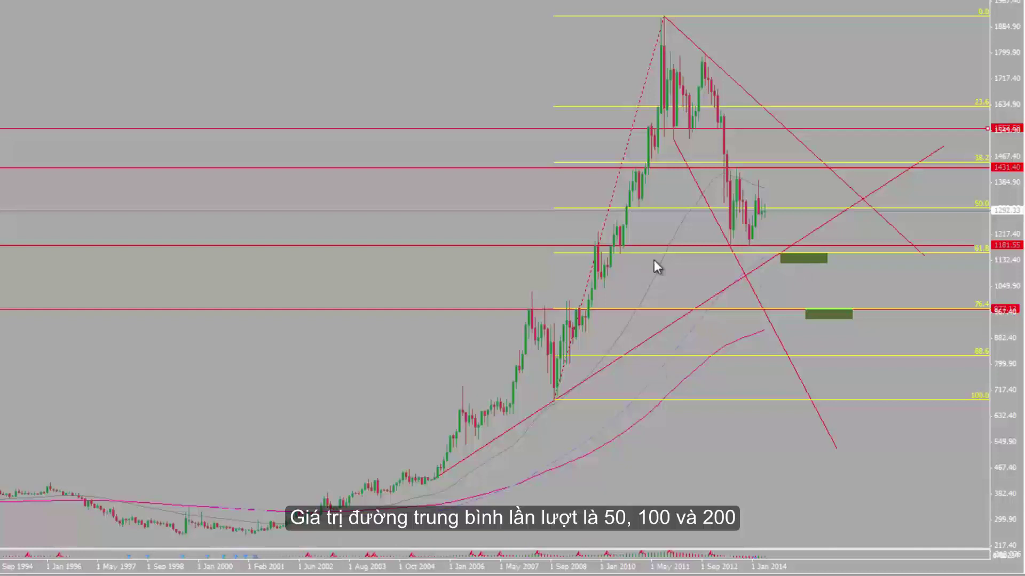
Re-anchor the Fibonacci retracement from the 2011 peak down to the mid-2012 low and check the price at its h/2 = 1.5 level
mouse_move(664, 258)
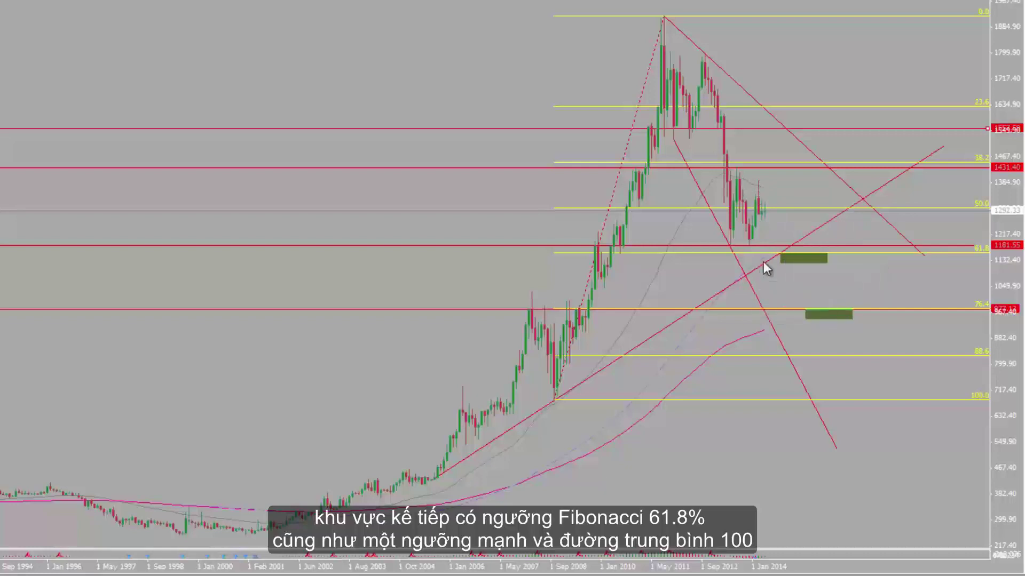
mouse_move(764, 262)
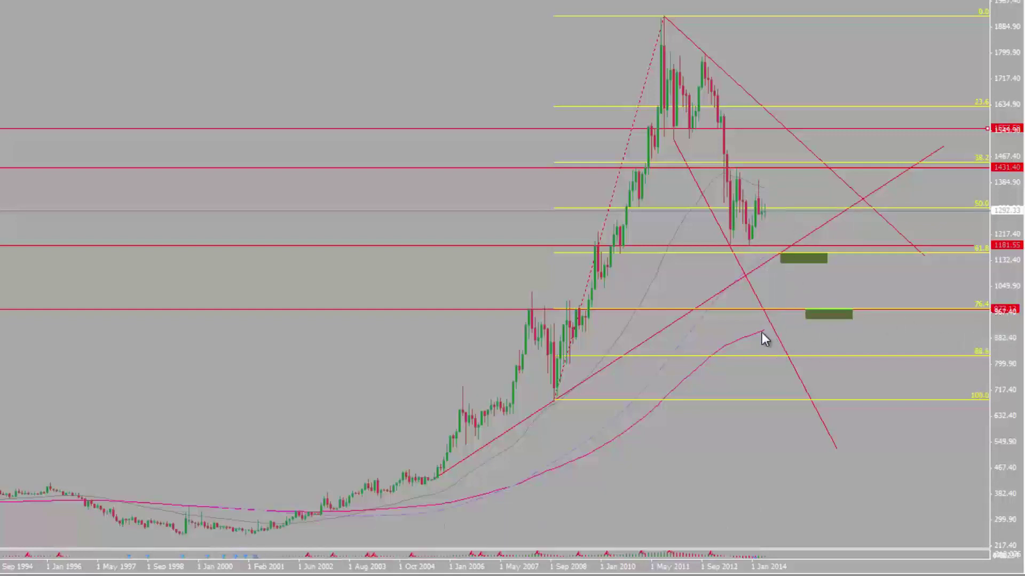
mouse_move(762, 333)
left_click_drag(655, 35, 688, 136)
left_click_drag(562, 396, 664, 16)
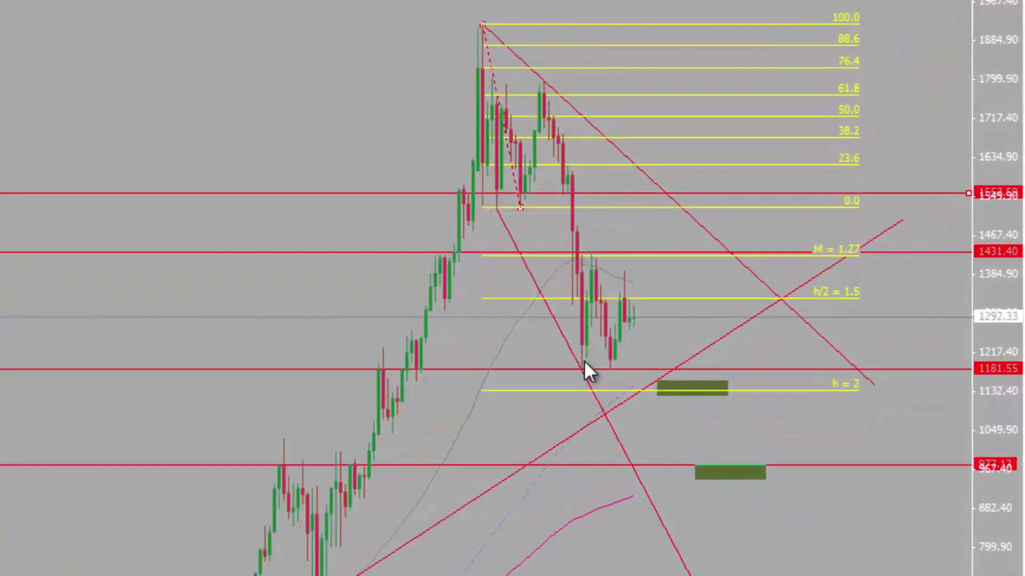
middle_click(585, 300)
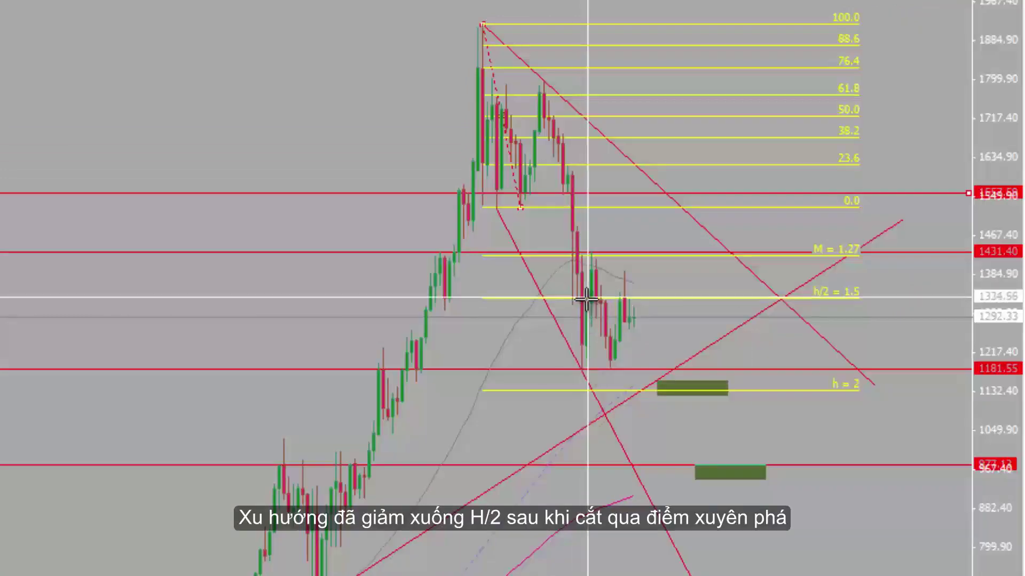
left_click(585, 299)
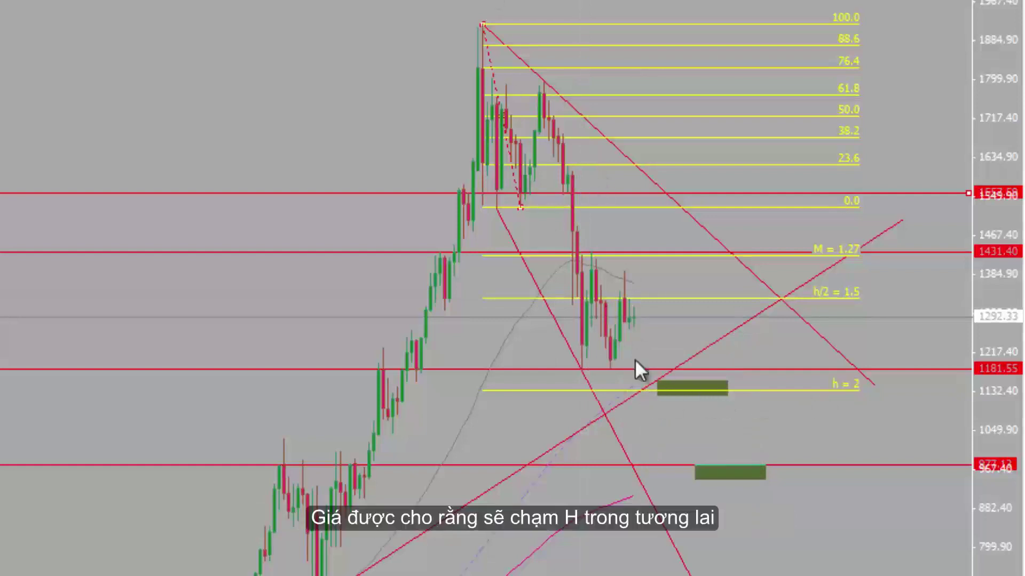
Extend the description of the first box, under the former 61.8 level, to "61.8 F M + H DT M"
double_click(656, 395)
right_click(656, 395)
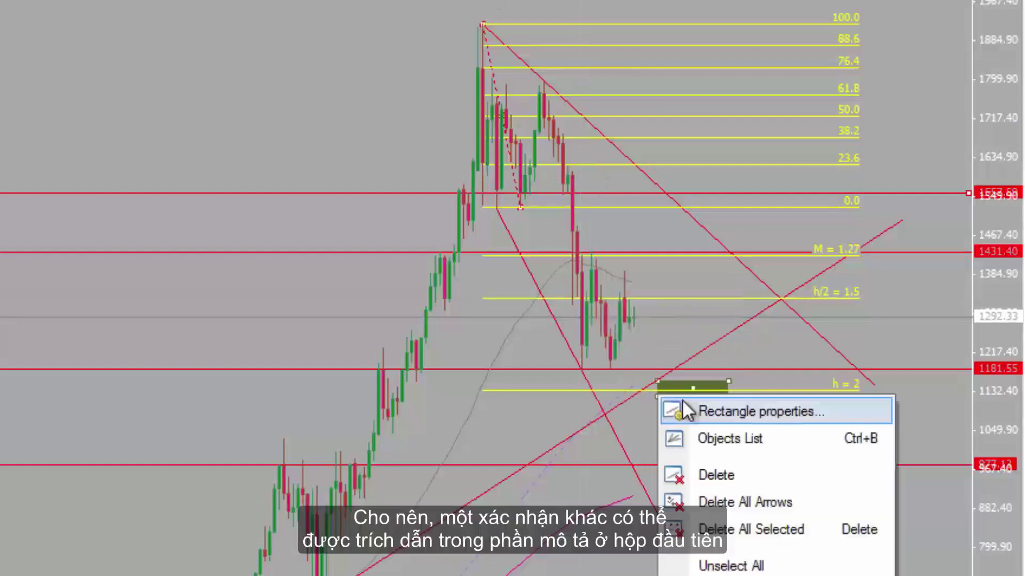
left_click(688, 409)
type("+ H")
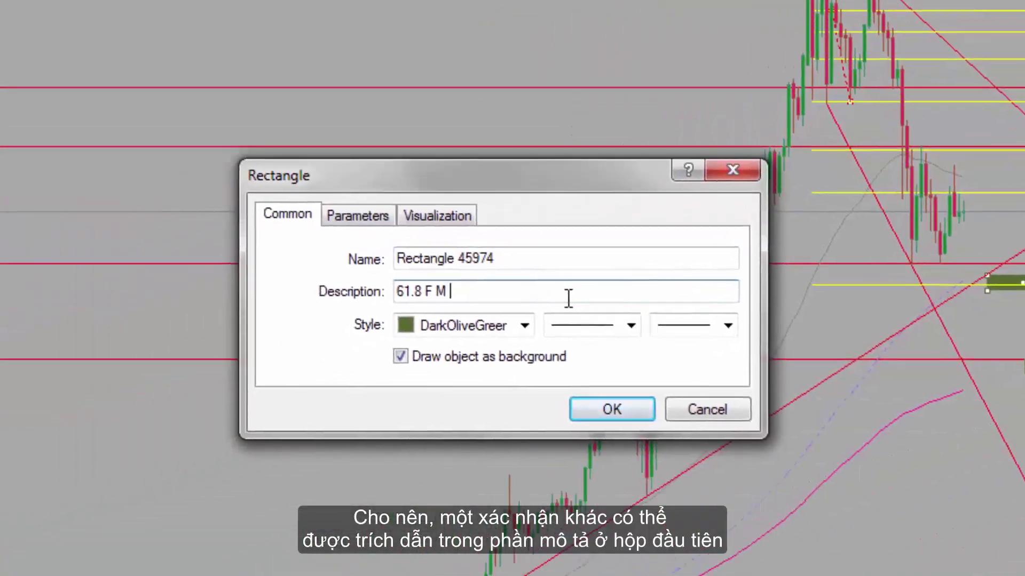
type(" DT ")
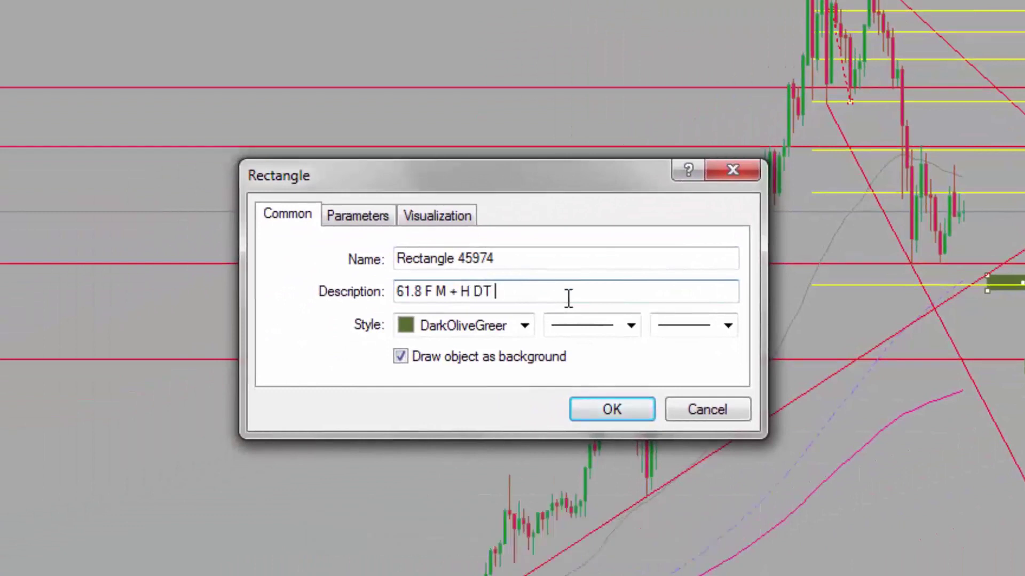
type("M")
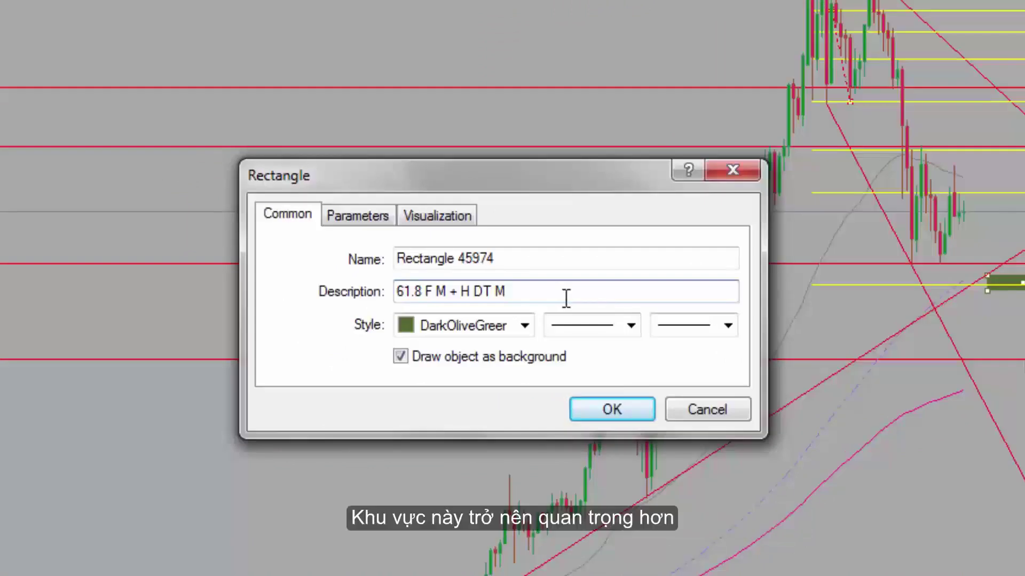
left_click(602, 415)
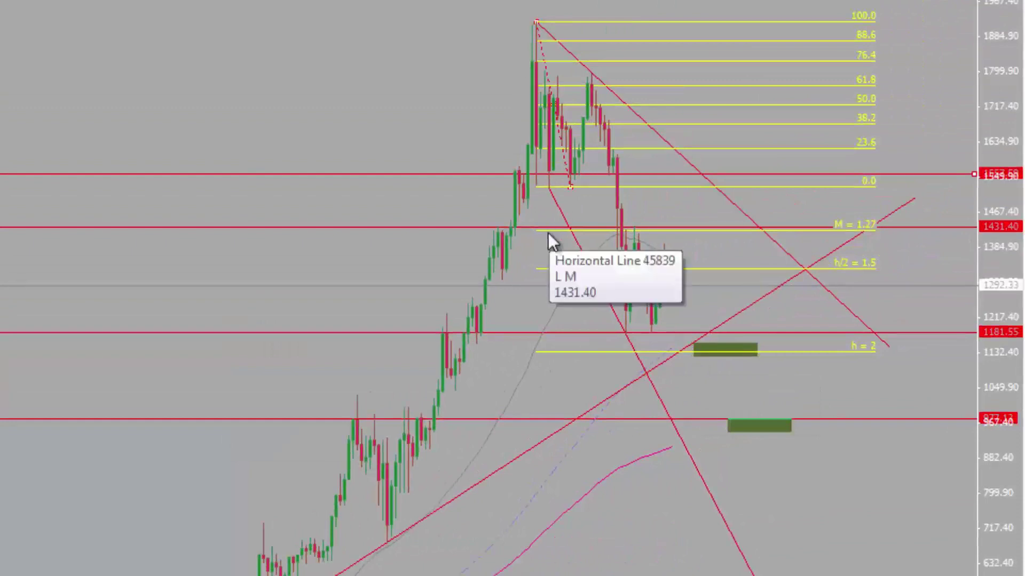
Move the Fibonacci retracement so that it runs from the late-2012 high down to the mid-2013 low
left_click_drag(571, 187, 625, 334)
left_click_drag(589, 67, 591, 73)
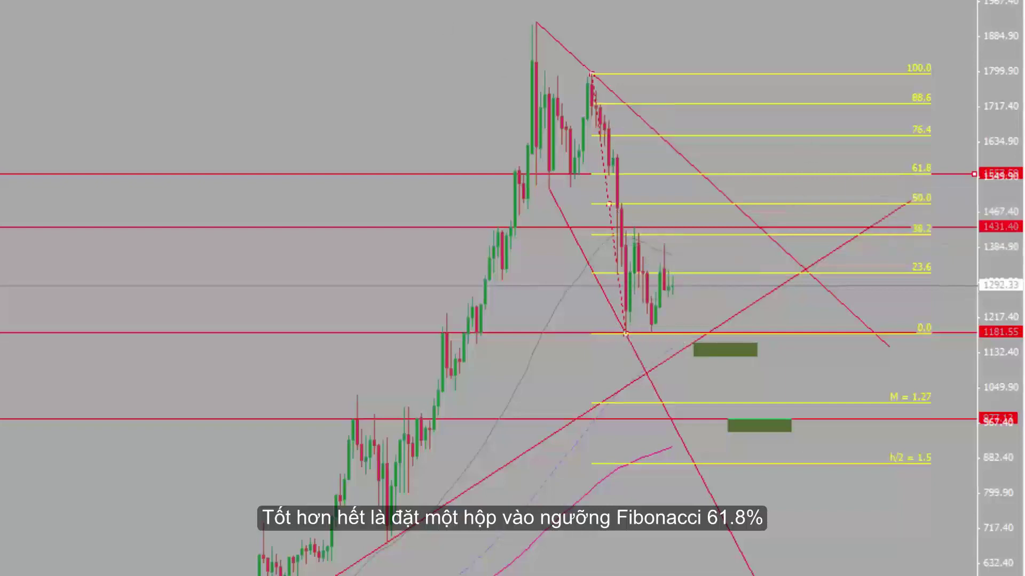
Draw a box just above the new 61.8 level, describe it as "61.8 F M + L M", and deselect it
mouse_move(668, 165)
left_mouse_down()
mouse_move(773, 164)
mouse_move(725, 168)
left_mouse_up()
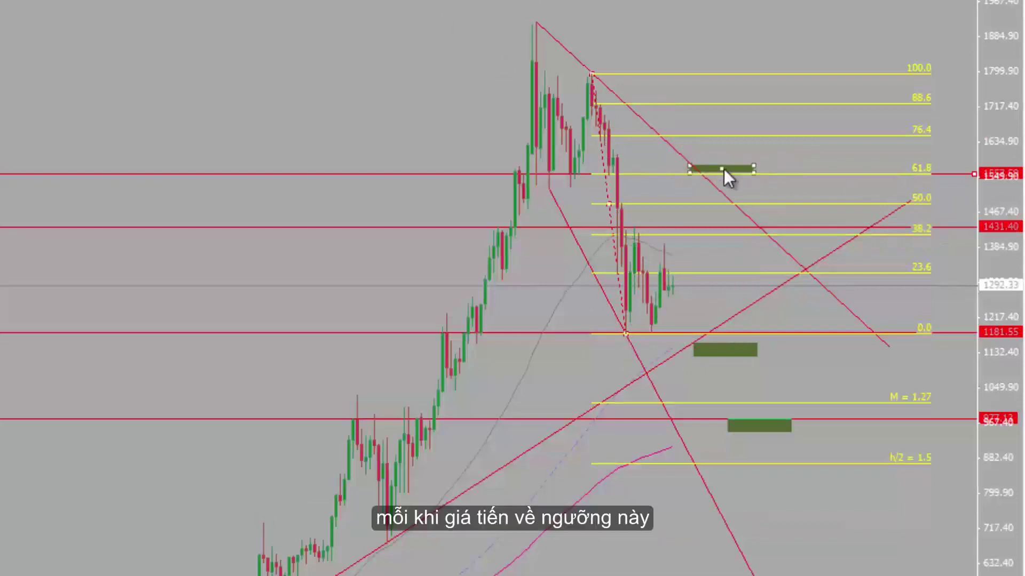
left_click(740, 184)
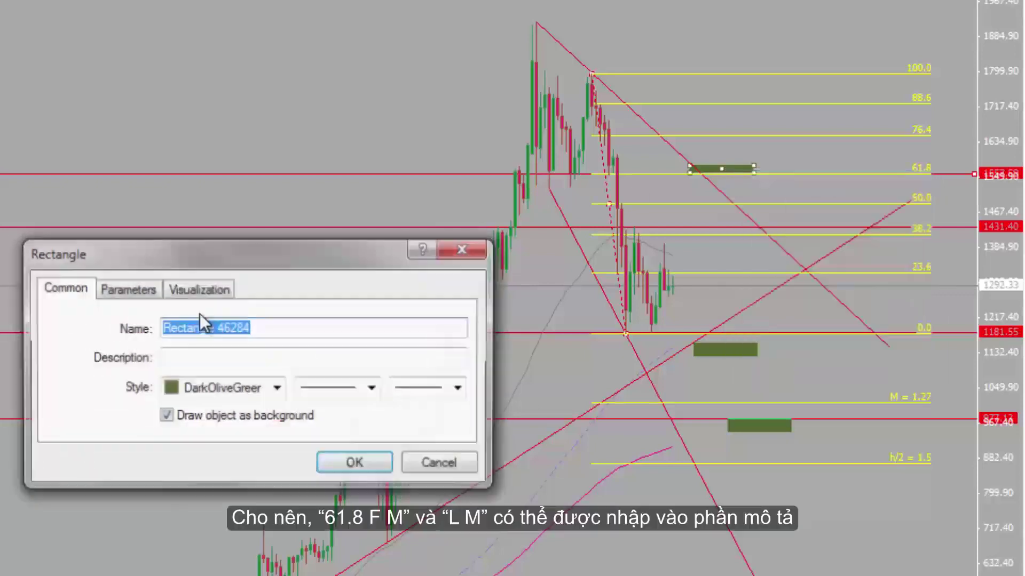
left_click(201, 356)
type("61.8 F ")
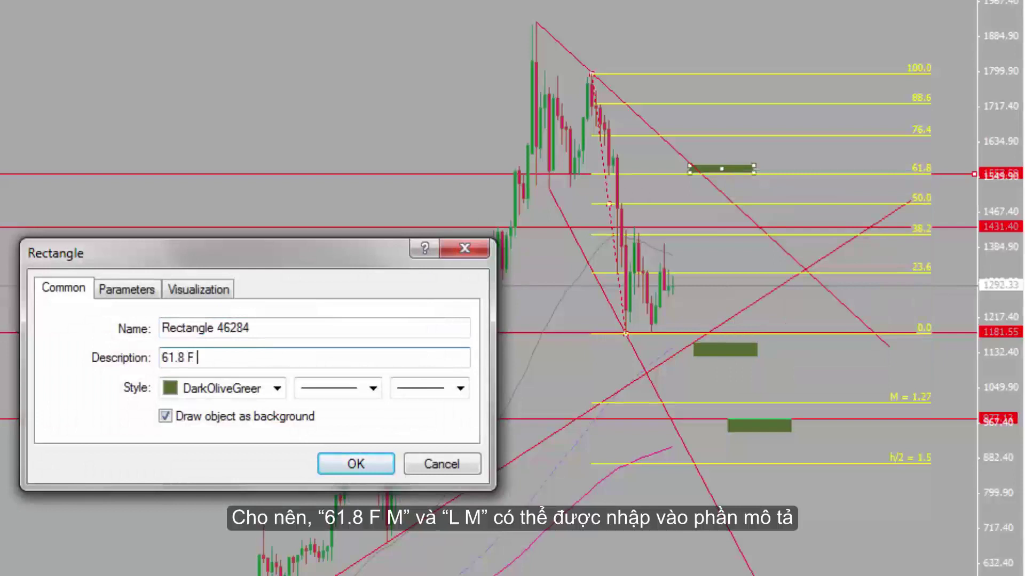
type("M + L M")
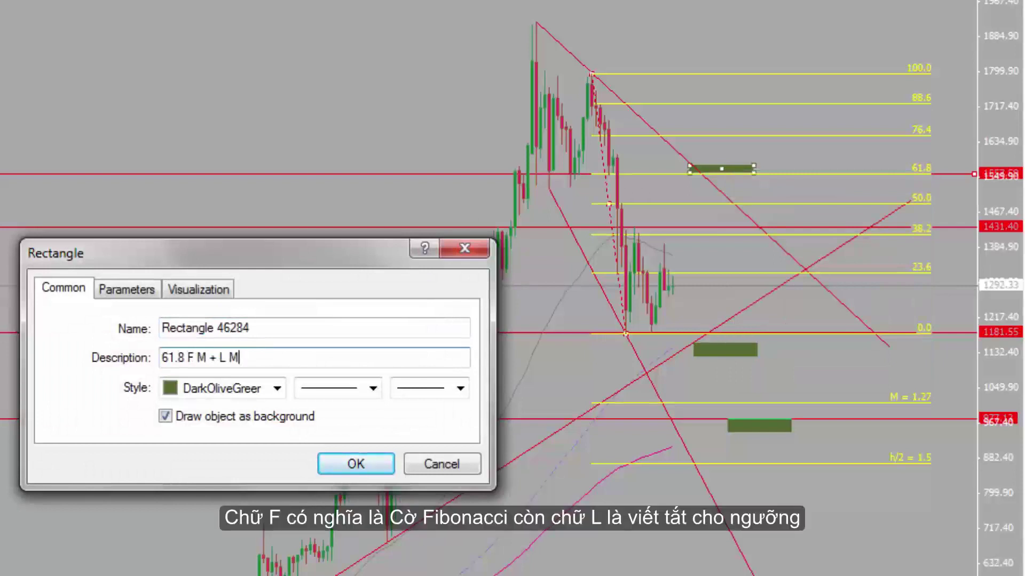
left_click(328, 460)
double_click(687, 161)
double_click(690, 162)
double_click(755, 164)
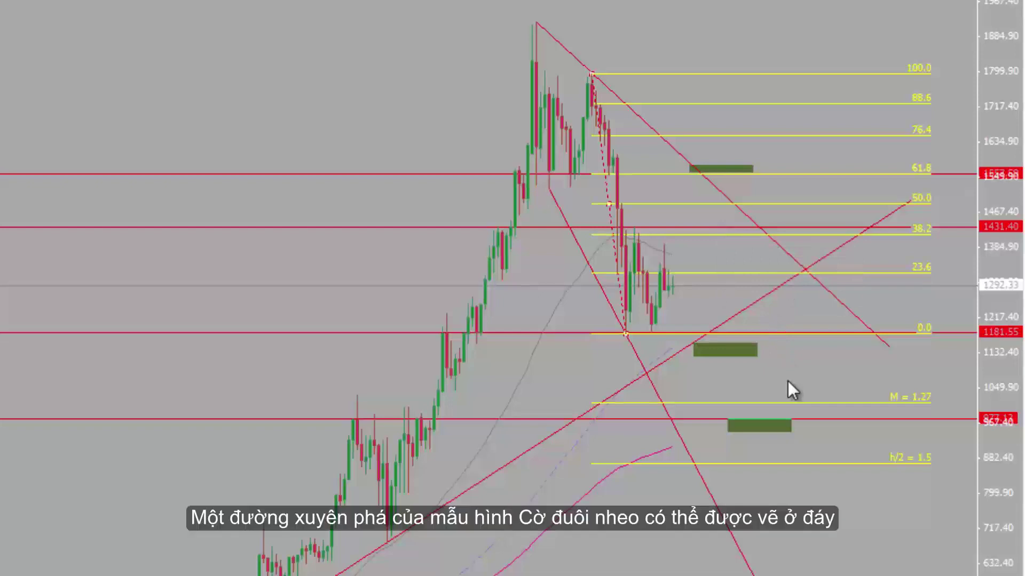
Check the price at the h/2 = 1.5 level and measure the possible fall from the 61.8 level to M = 1.27
middle_click(768, 457)
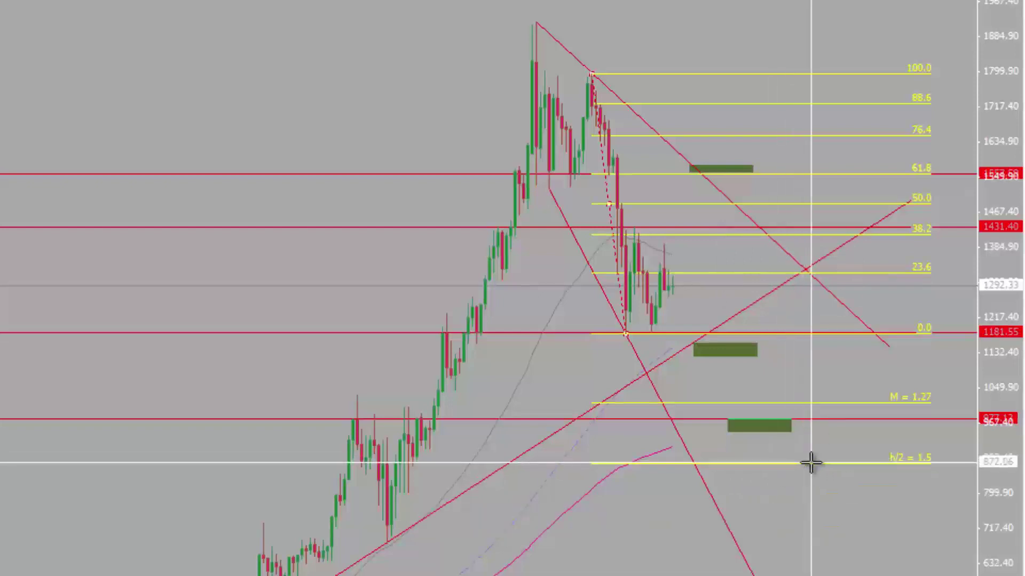
middle_click(622, 286)
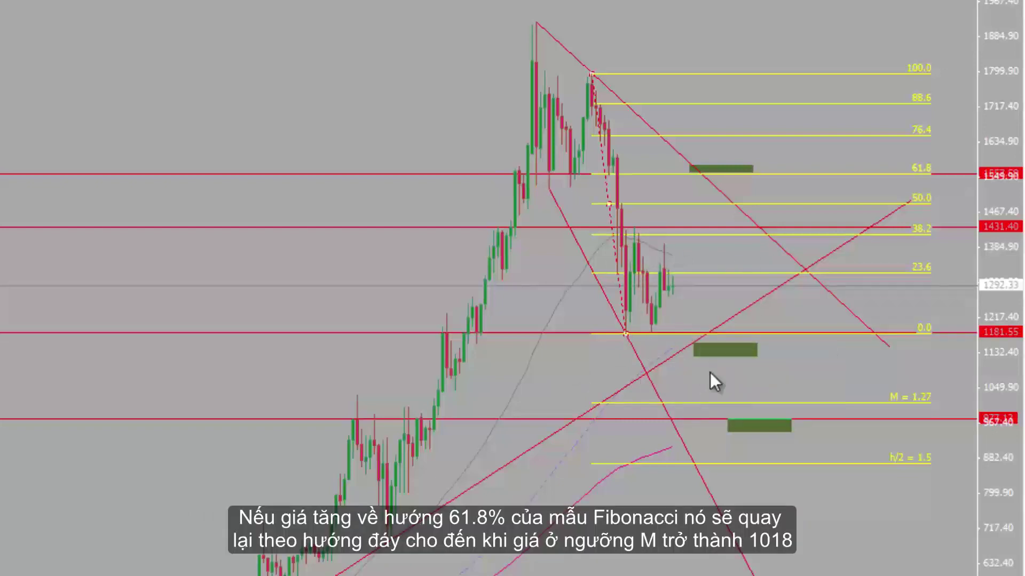
middle_click(679, 281)
left_click_drag(680, 281, 853, 401)
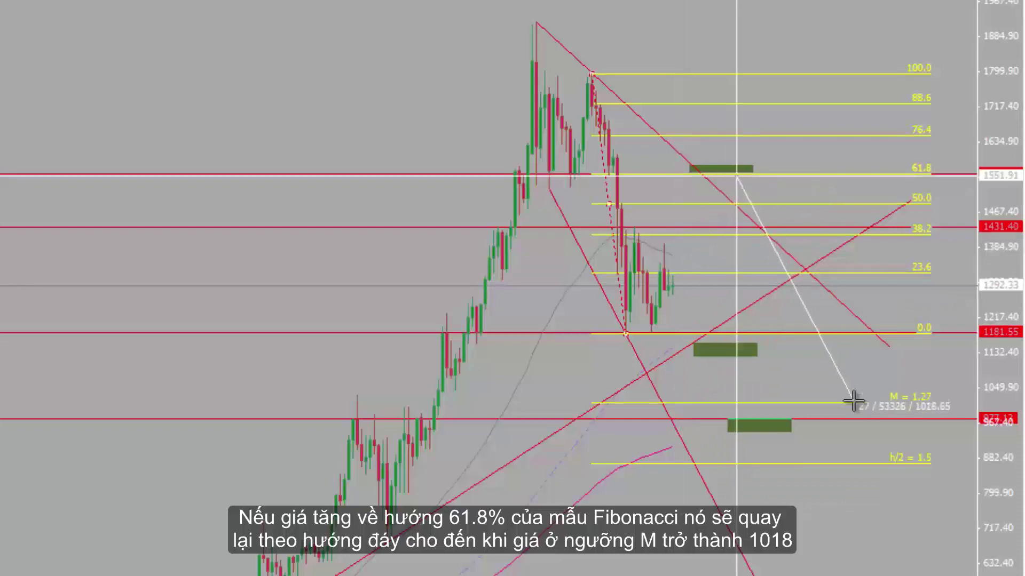
left_click_drag(852, 402, 853, 401)
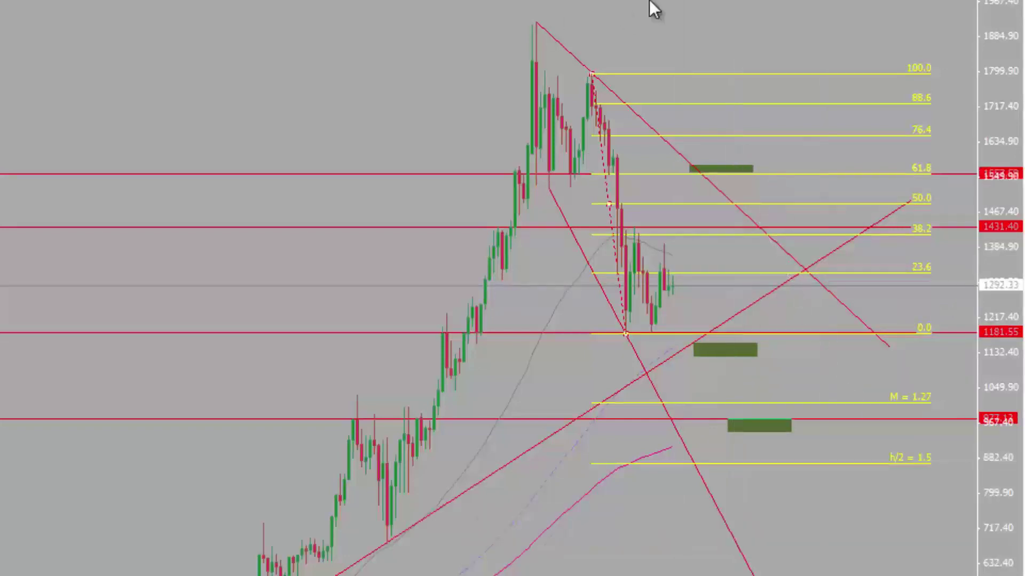
Draw a box just below the h/2 = 1.5 level and describe it as "H/2 P M"
left_click_drag(783, 465, 869, 476)
right_click(870, 476)
left_click(875, 487)
left_click(205, 359)
type("H/")
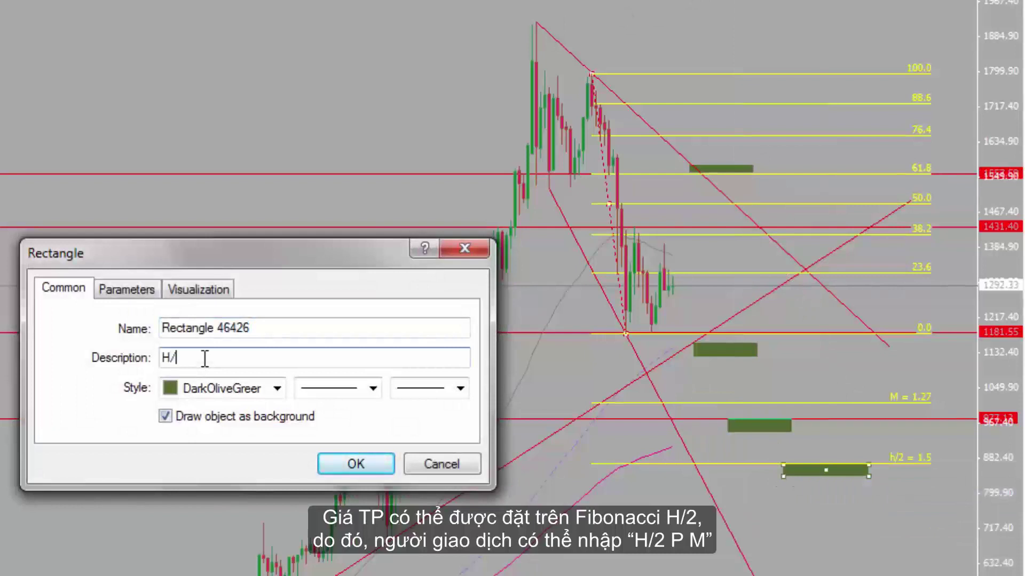
type("2 P M")
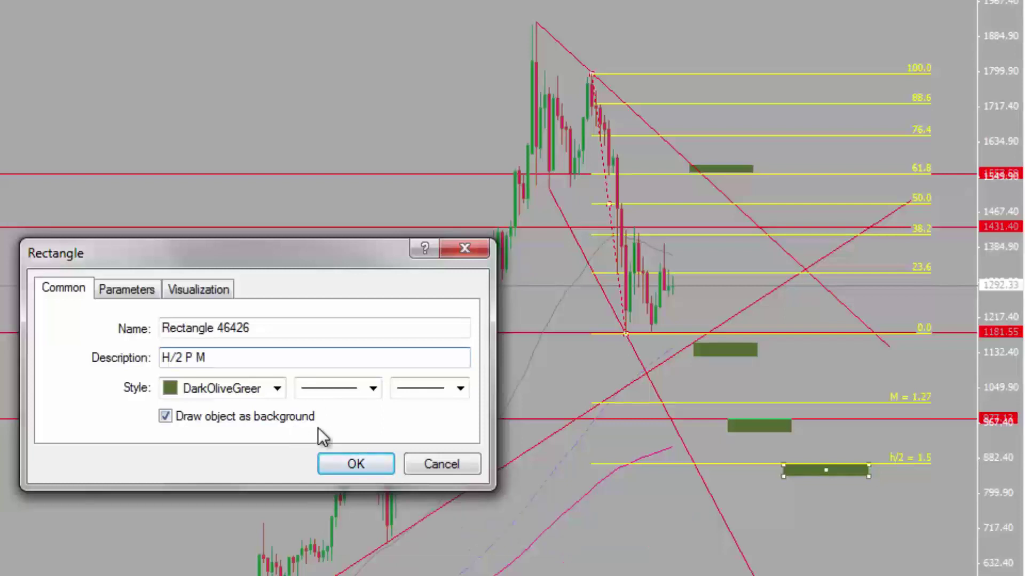
left_click(347, 463)
Check the price where the new box meets the h/2 = 1.5 level
middle_click(791, 467)
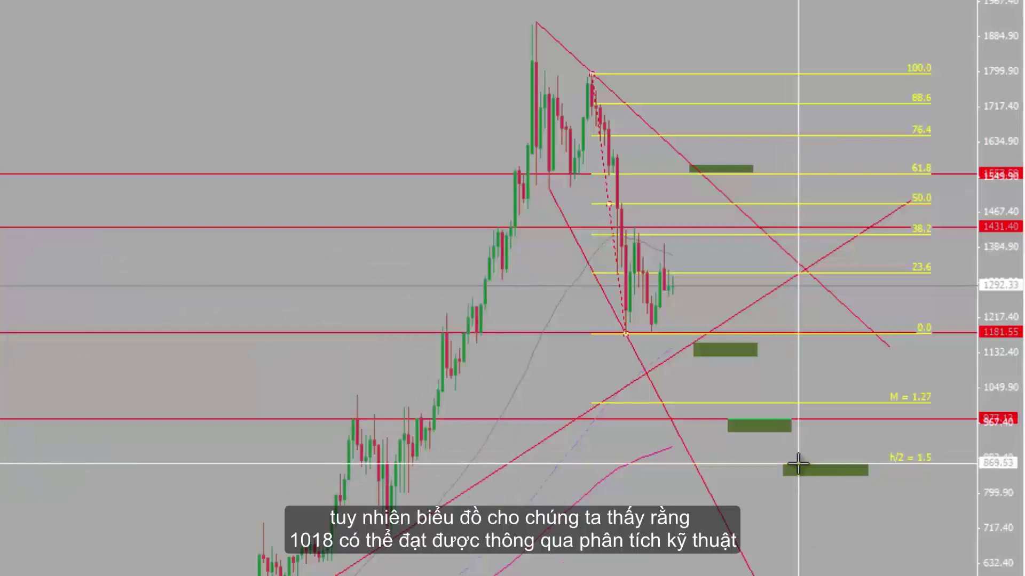
middle_click(797, 464)
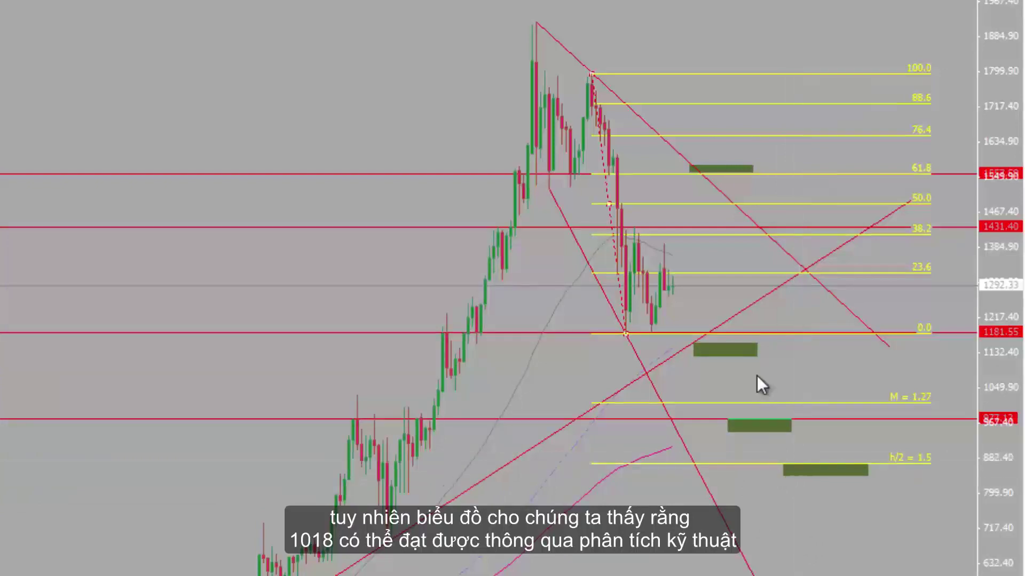
middle_click(799, 465)
middle_click(800, 464)
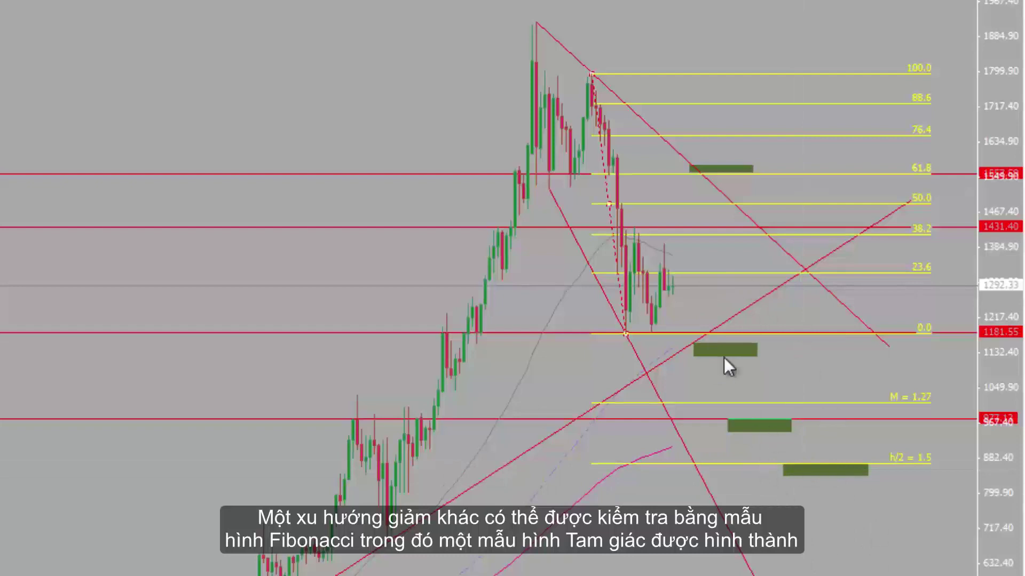
Move the Fibonacci retracement to run from the August 2013 high down to the late-2013 low, and trace along its 0.0 level
left_click_drag(591, 73, 636, 226)
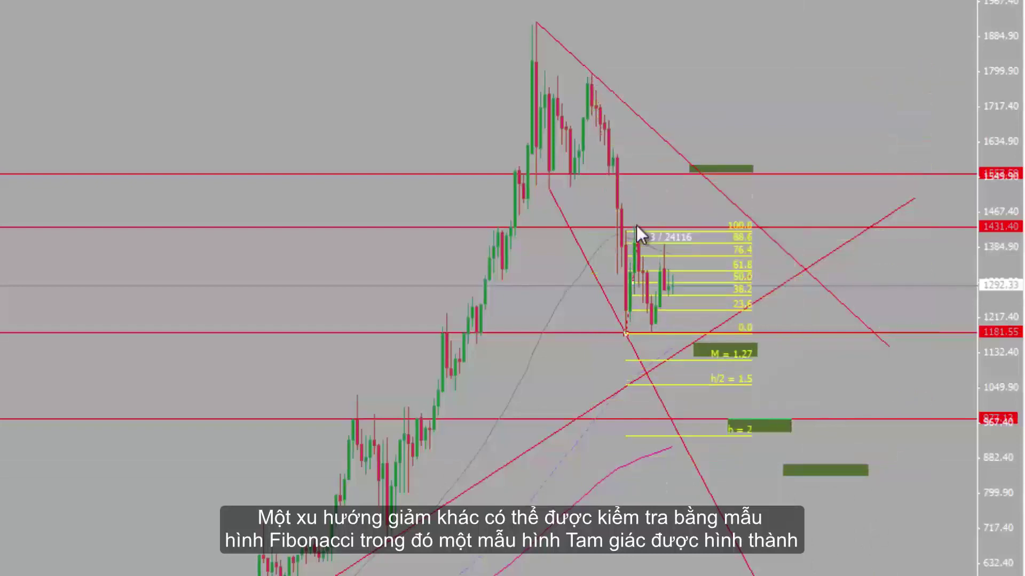
left_click_drag(623, 333, 651, 331)
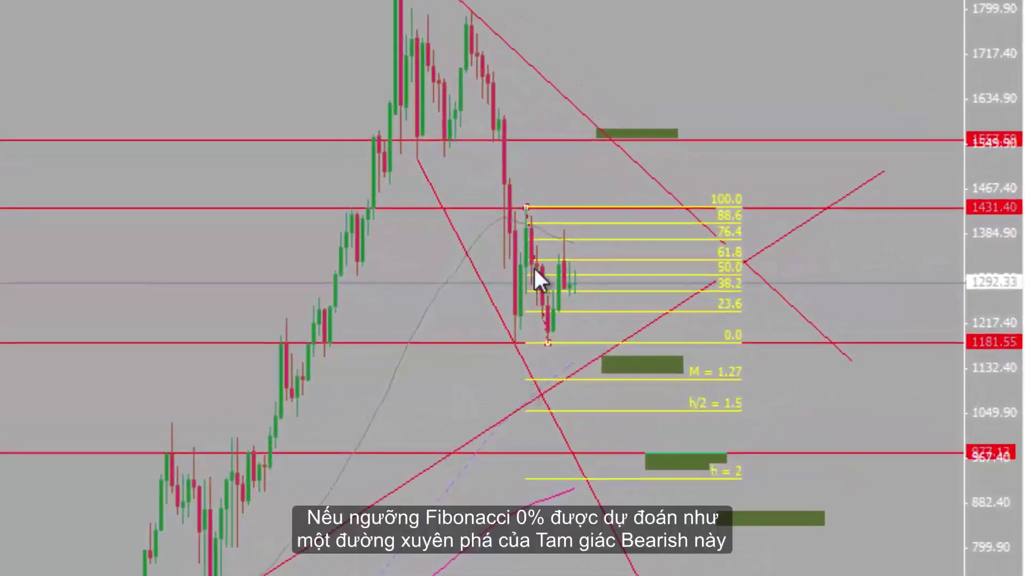
middle_click(514, 343)
left_click_drag(513, 342, 722, 342)
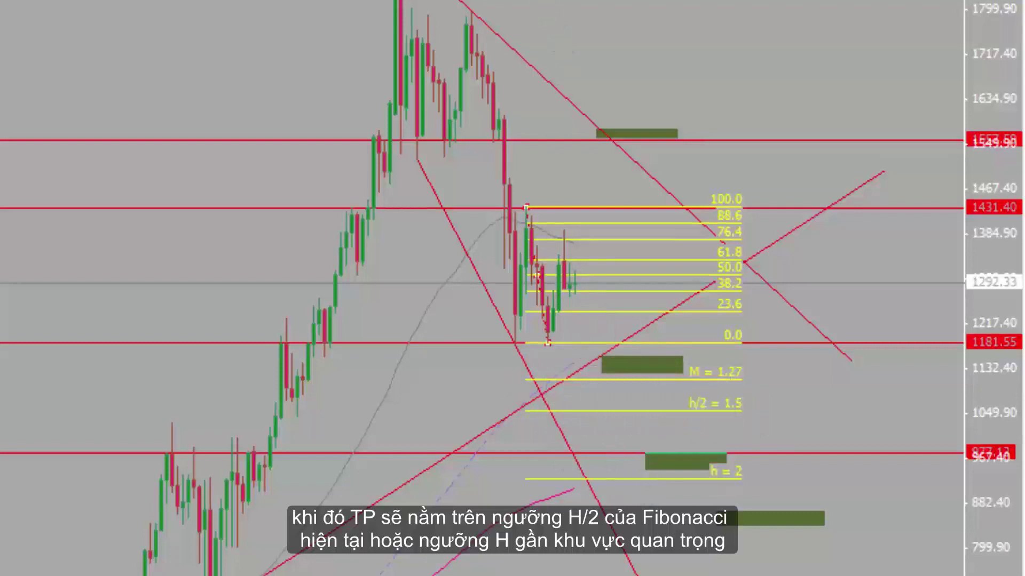
Draw a thin box just below the new h/2 = 1.5 level and describe it as "H/2 T M"
mouse_move(617, 413)
left_mouse_down()
mouse_move(727, 428)
mouse_move(735, 421)
left_mouse_up()
double_click(731, 428)
right_click(735, 421)
left_click(779, 438)
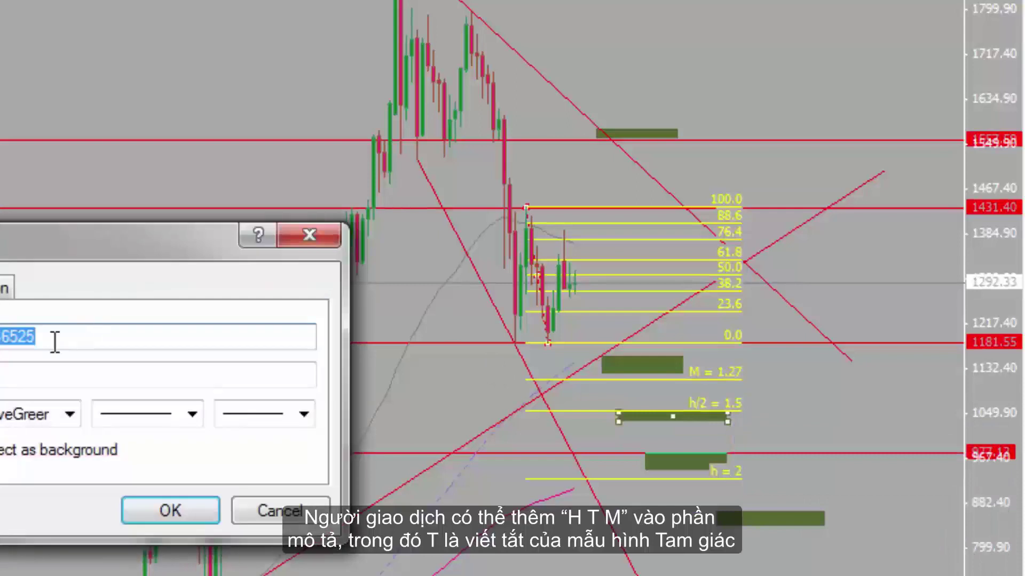
left_click(363, 310)
type("H/2")
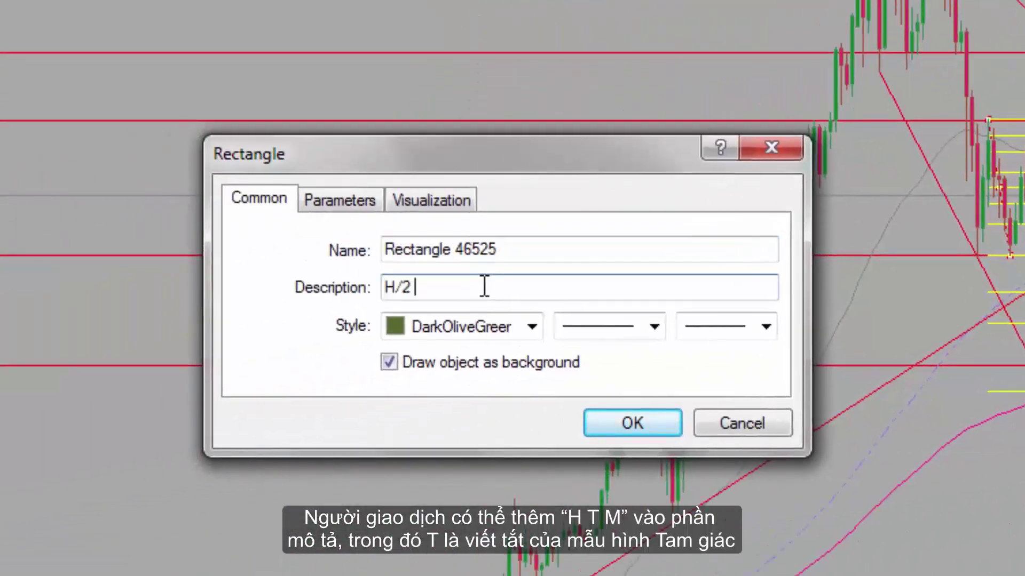
type(" T M")
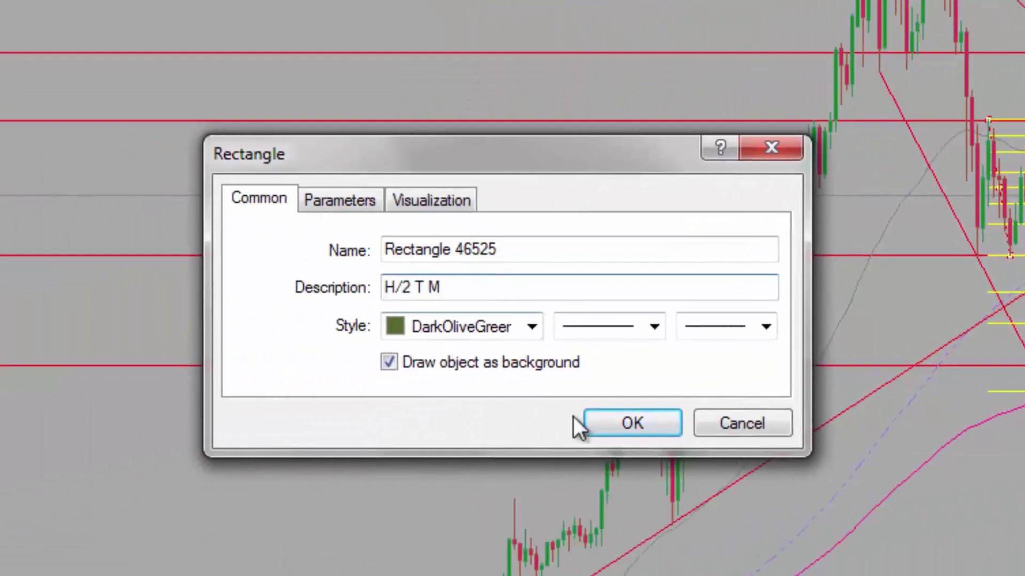
left_click(627, 423)
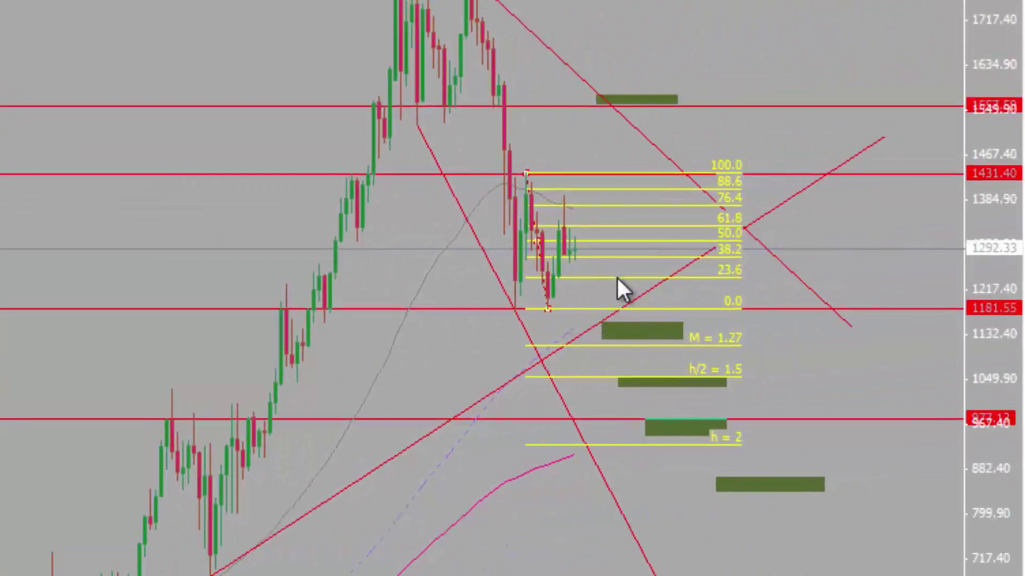
Replace the Fibonacci retracement with one from the mid-2013 low up to the August 2013 high
right_click(527, 212)
left_click(555, 303)
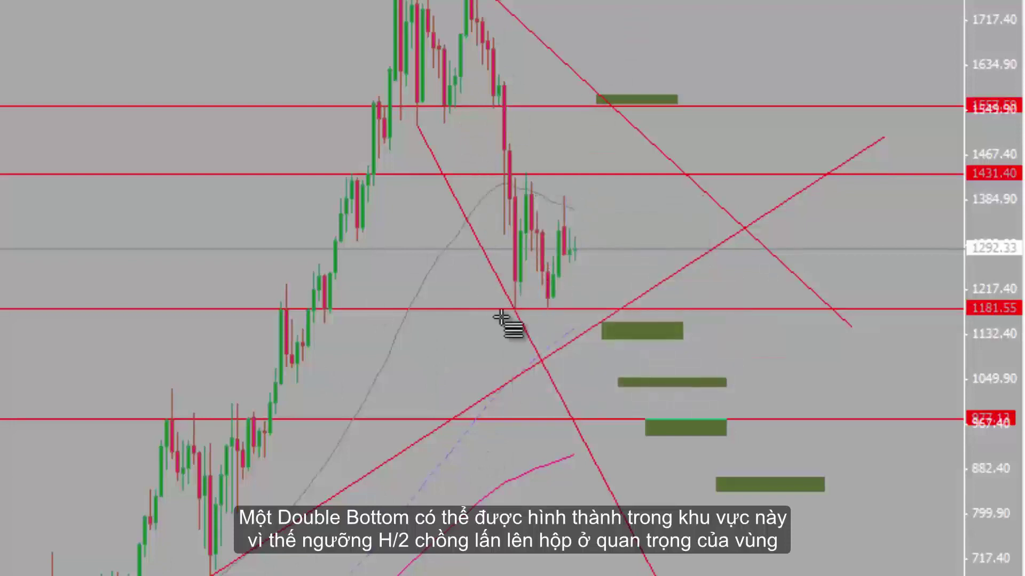
left_click_drag(514, 306, 533, 180)
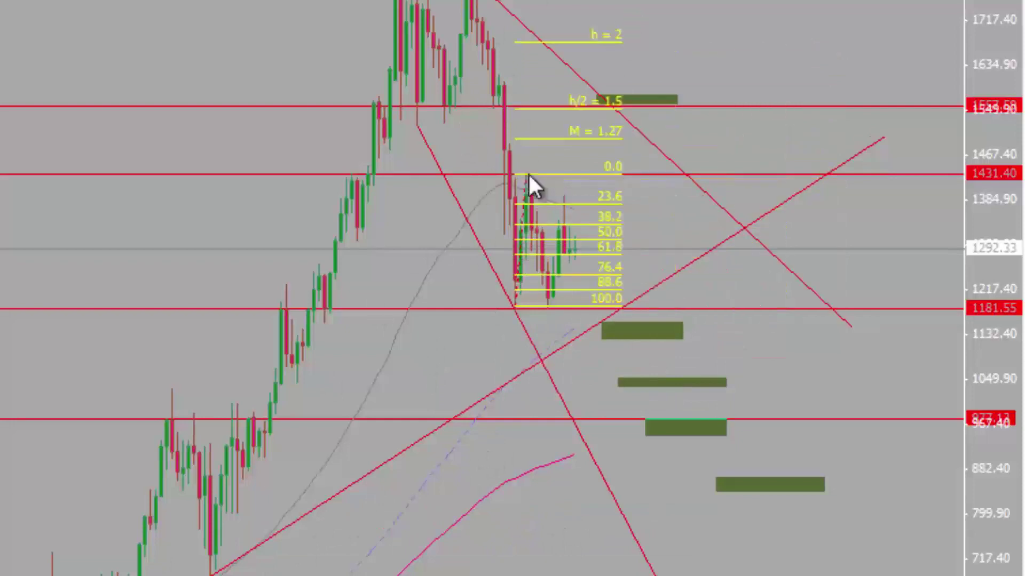
Extend the description of the box above the 1557.59 line to "61.8 F M + L M + H/2 D B M??"
right_click(675, 95)
left_click(706, 108)
left_click(218, 314)
type("+ H/2 D B M??")
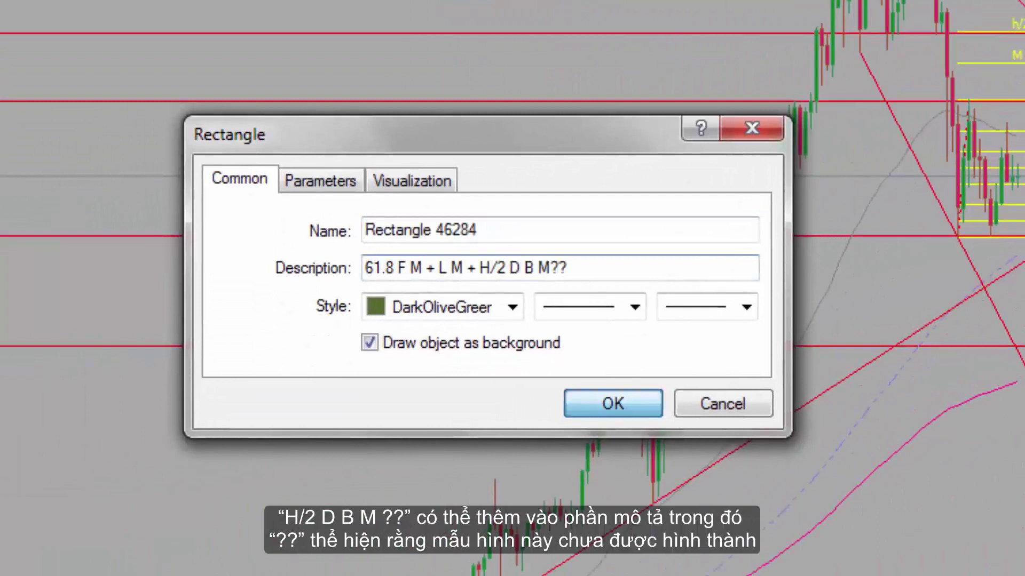
left_click(606, 410)
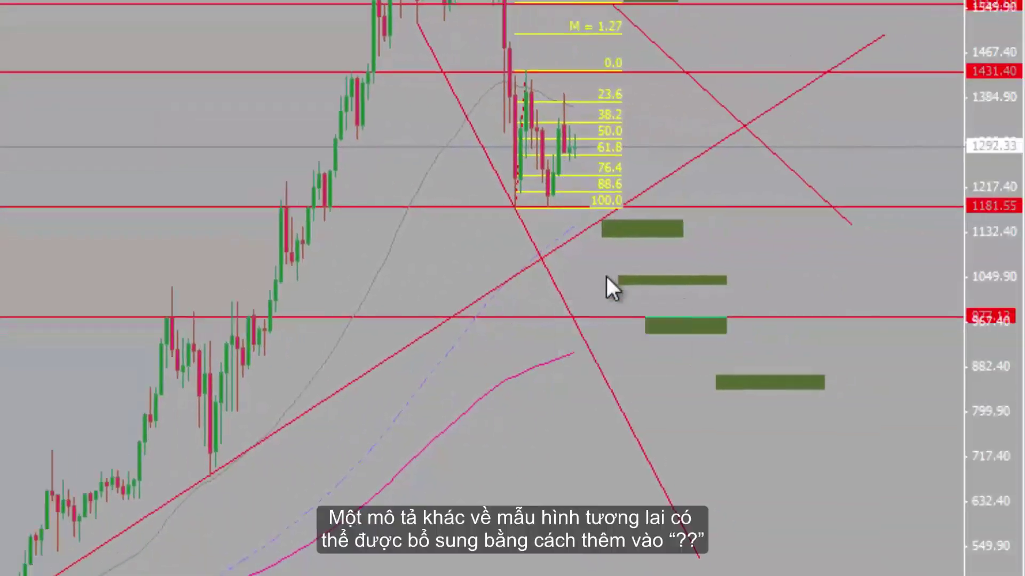
Change the lowest box's description to "H/2 P M??"
double_click(716, 385)
right_click(717, 390)
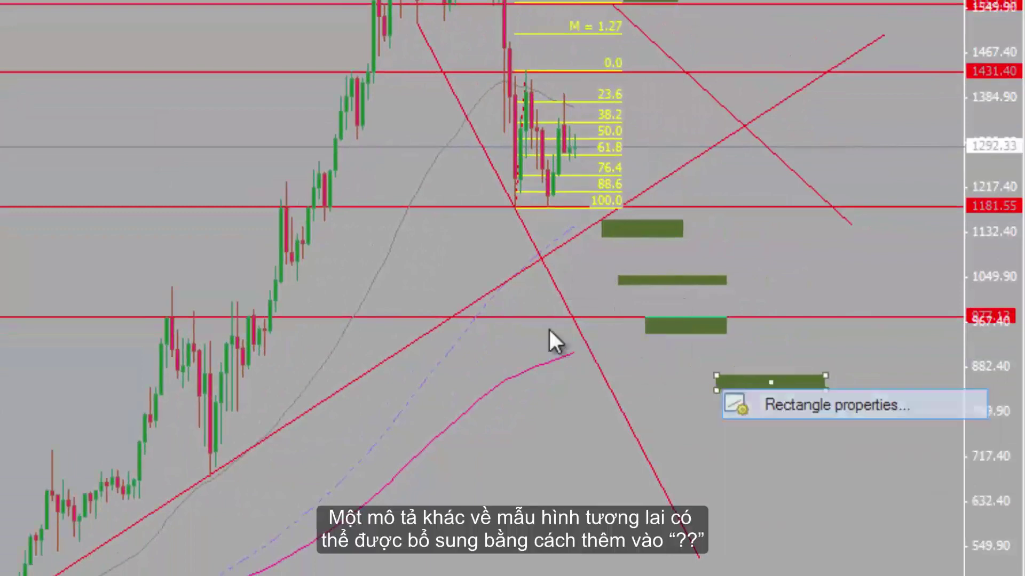
left_click(757, 405)
left_click(356, 265)
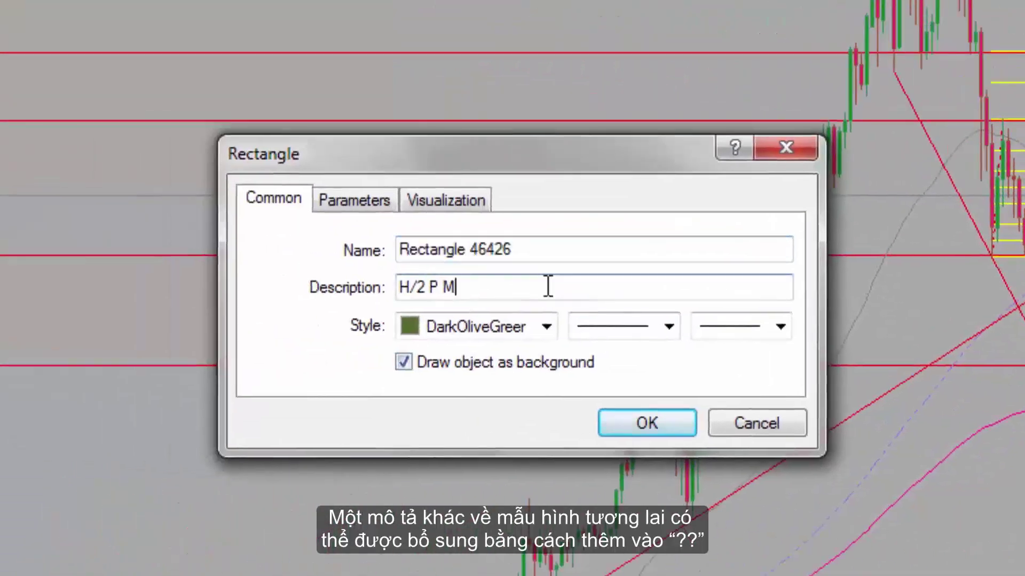
type("??")
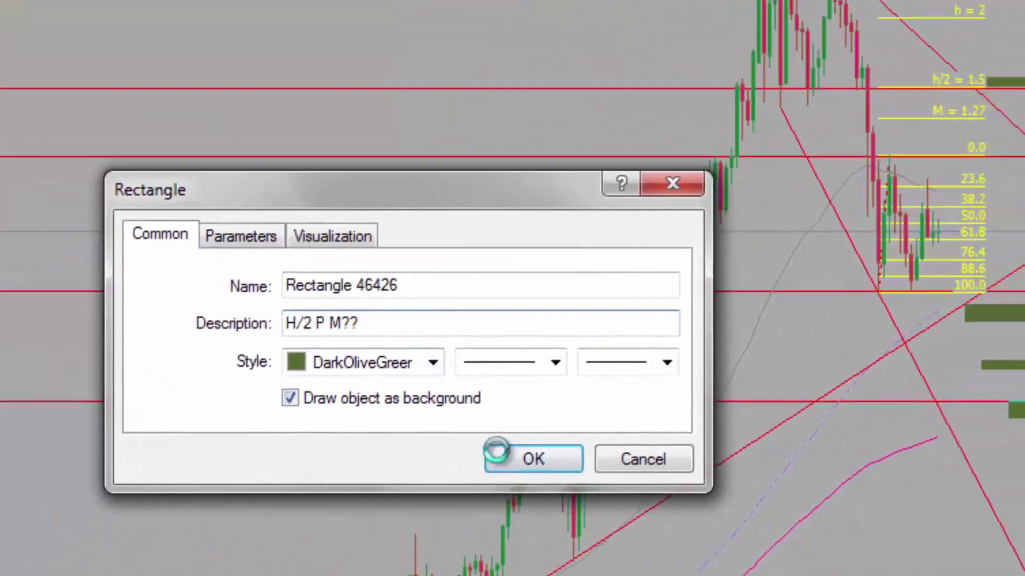
left_click(497, 452)
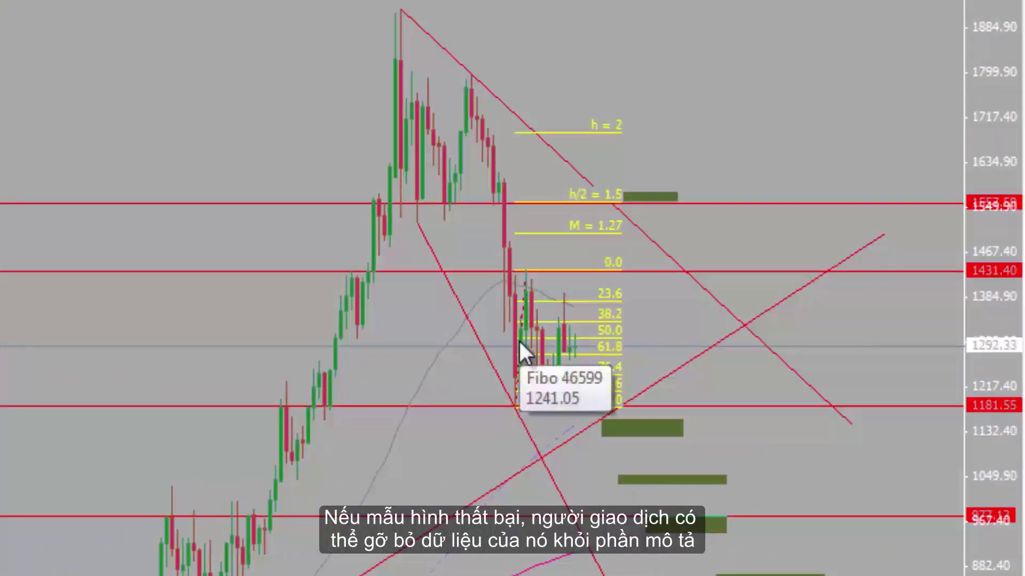
Replace the Fibonacci retracement with one from the late-2013 low to the early-2014 high, and delete that one as well
right_click(519, 319)
left_click(559, 402)
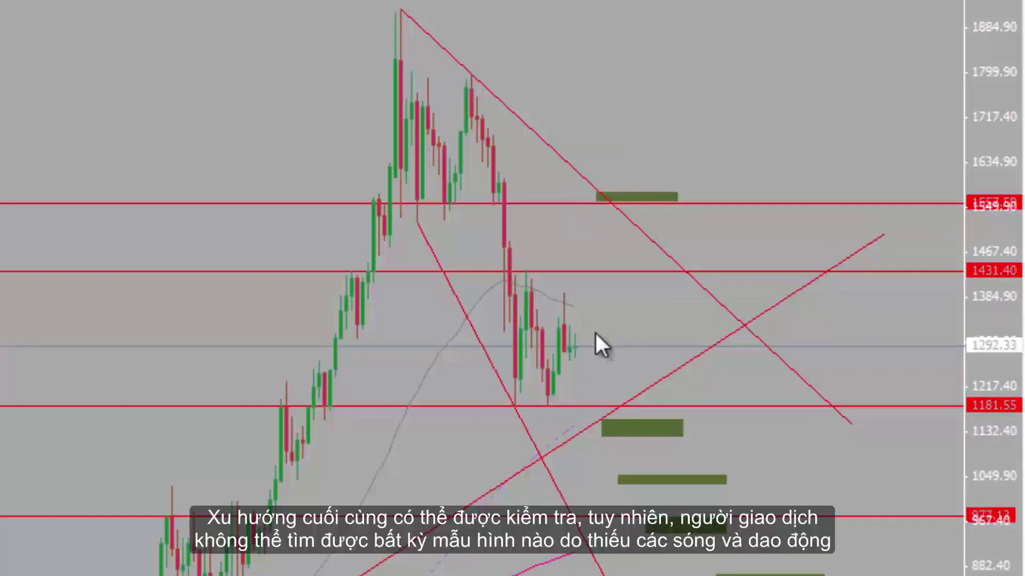
left_click_drag(542, 406, 564, 294)
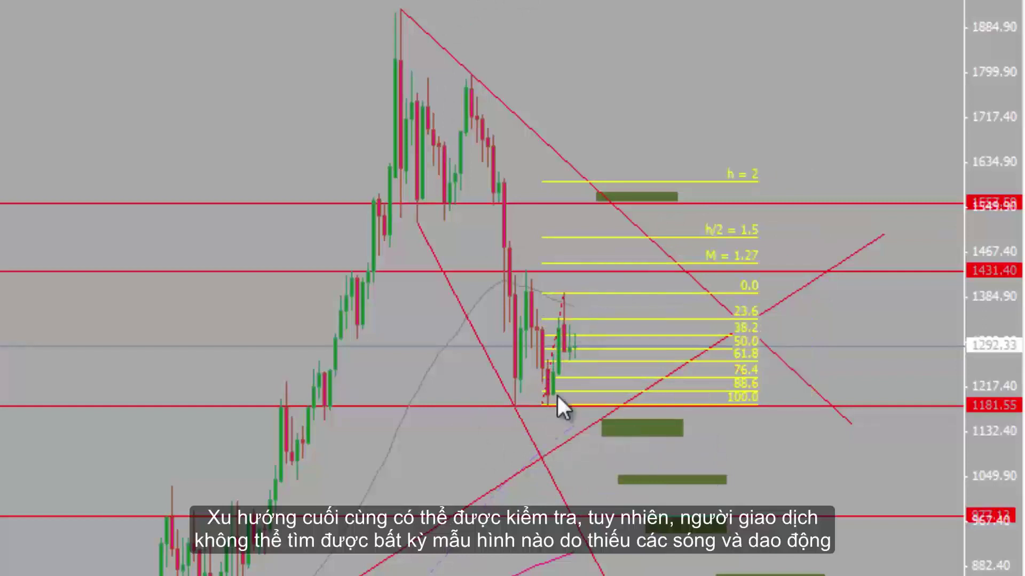
right_click(555, 330)
left_click(592, 423)
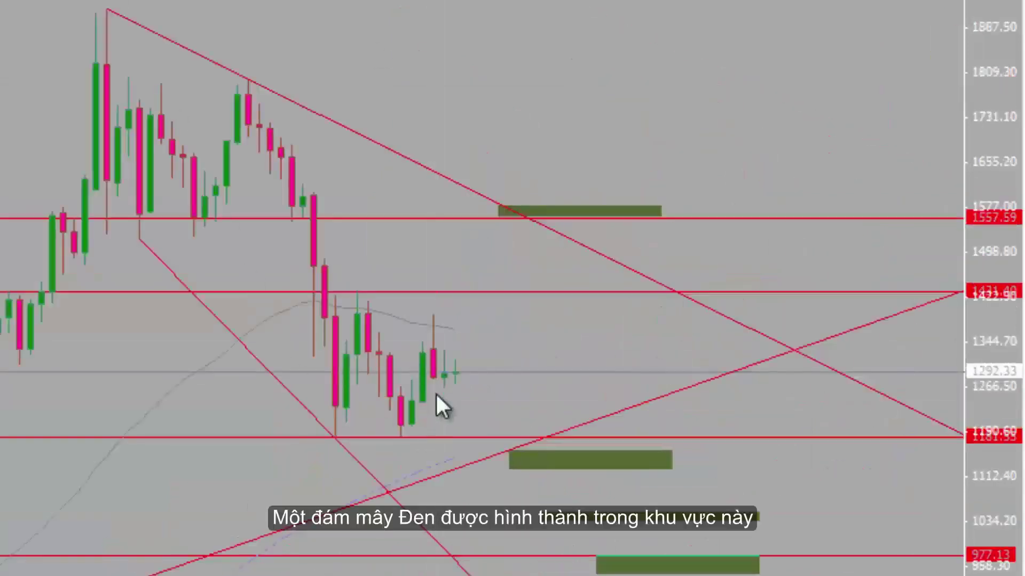
Measure the Dark Cloud candle near the end of the chart from its close up to its high
mouse_move(434, 383)
left_click_drag(451, 350, 444, 319)
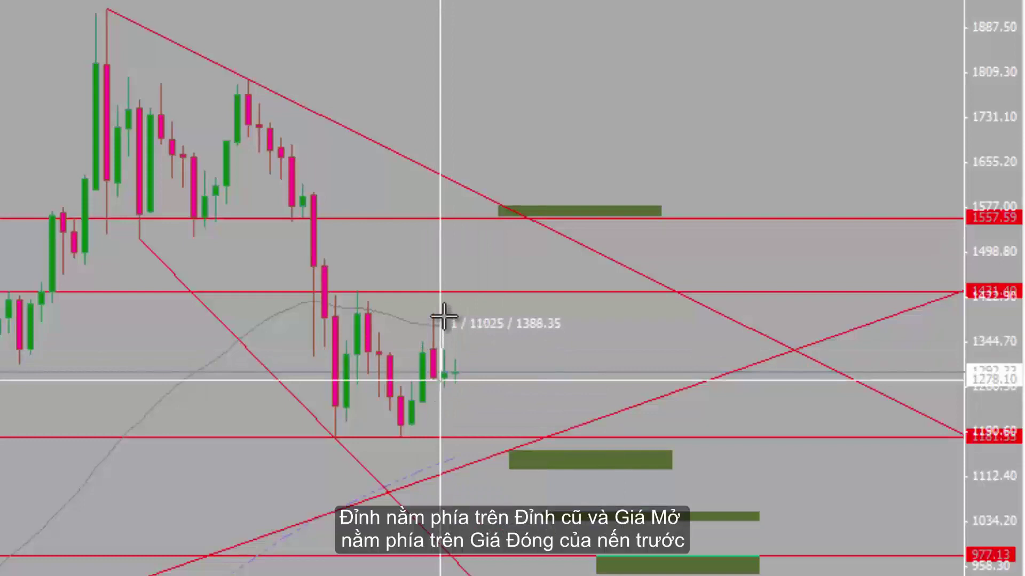
left_click_drag(443, 319, 441, 320)
left_click_drag(447, 377, 446, 315)
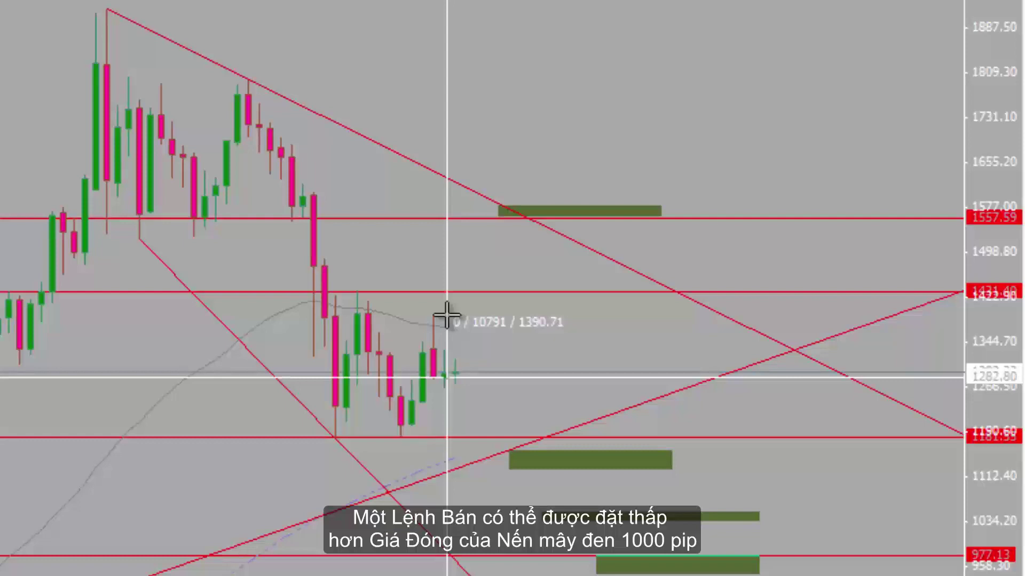
left_click_drag(446, 315, 488, 427)
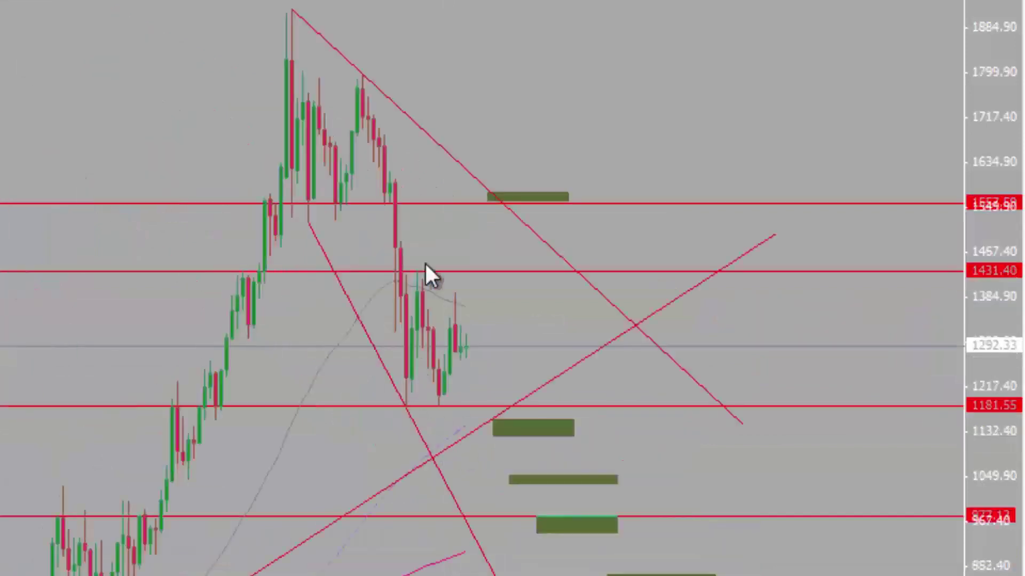
Check the price just below the Dark Cloud candle's close and measure the possible fall to the box under the 1181.55 line
middle_click(485, 357)
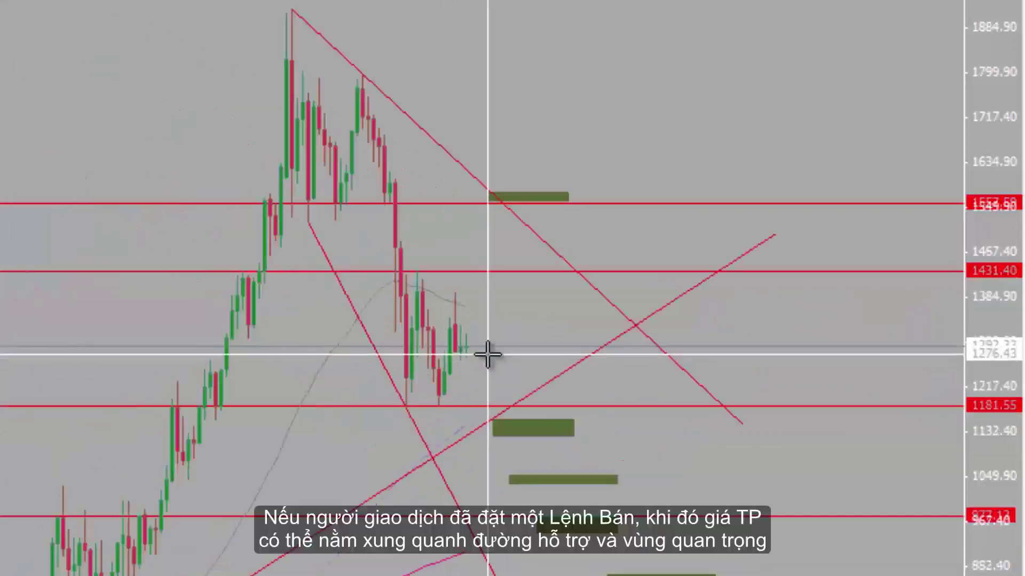
mouse_move(489, 350)
left_mouse_down()
mouse_move(472, 353)
mouse_move(476, 333)
mouse_move(483, 348)
left_mouse_up()
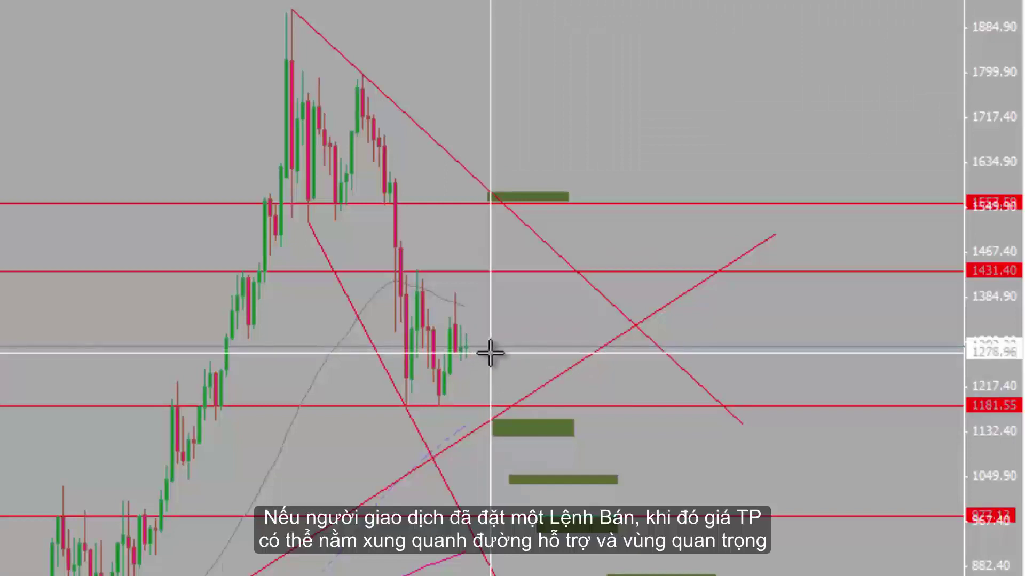
left_click(489, 354)
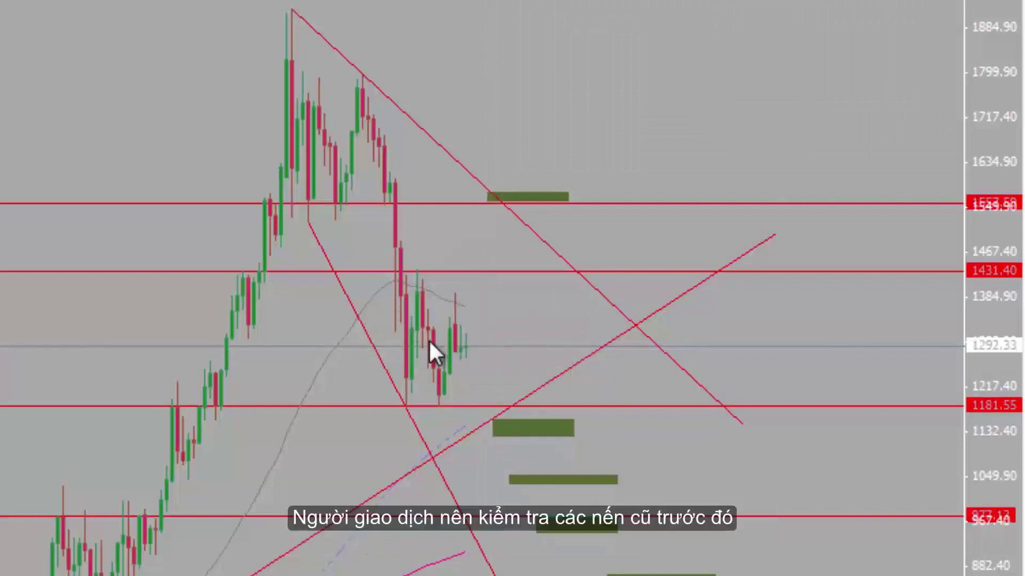
middle_click(463, 354)
left_click_drag(463, 354, 508, 417)
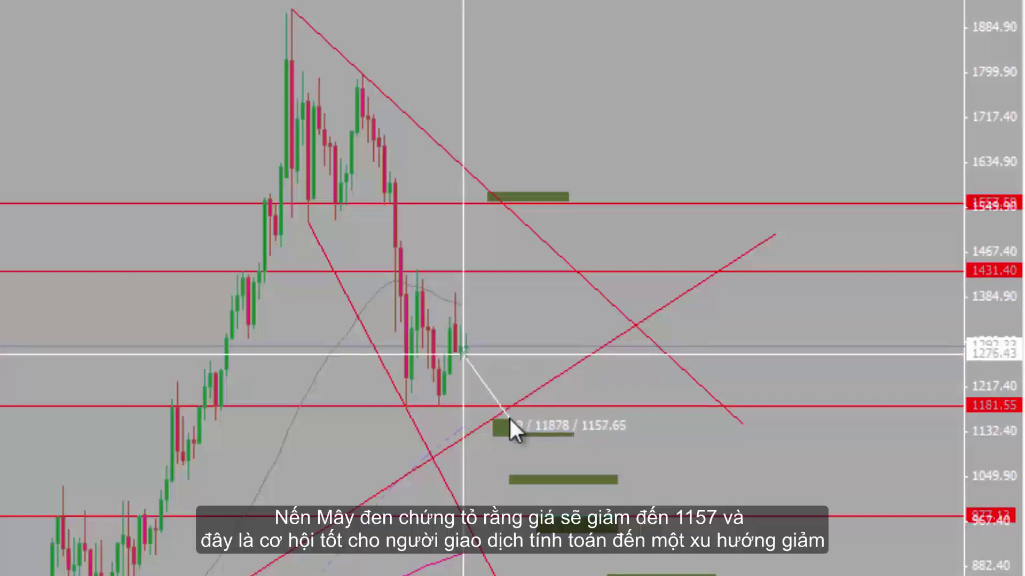
left_click_drag(508, 418, 508, 417)
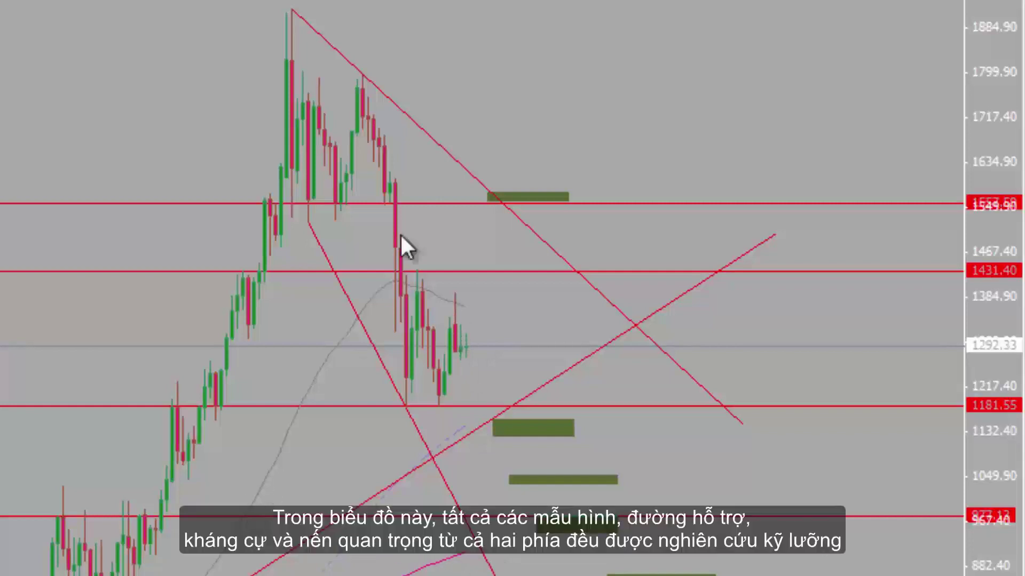
left_click_drag(377, 430, 480, 430)
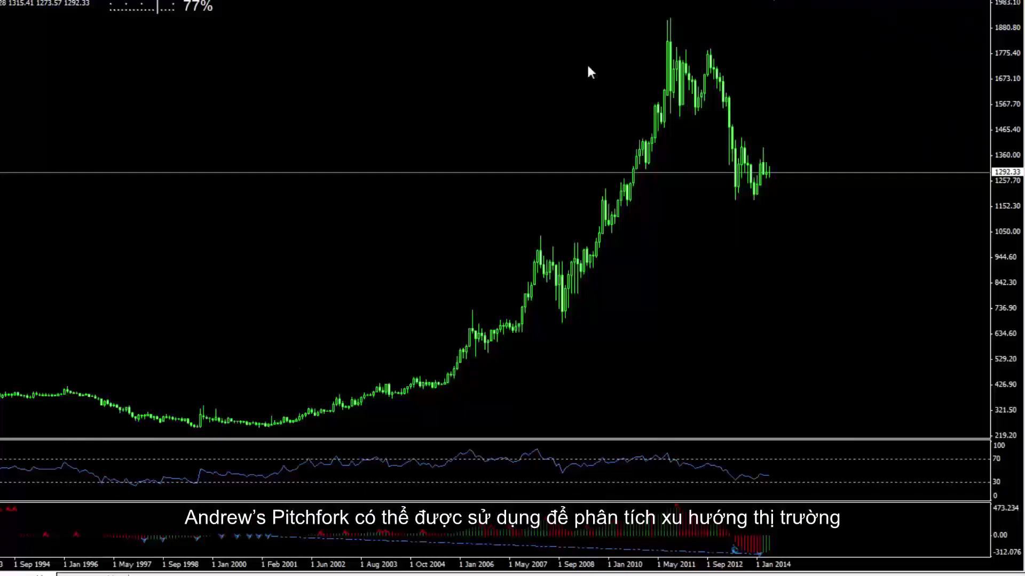
Draw an Andrew's Pitchfork through the 1999 low, 2011 high and late-2013 low, plus a trendline from the 1999 low through the late-2013 low
left_click(761, 5)
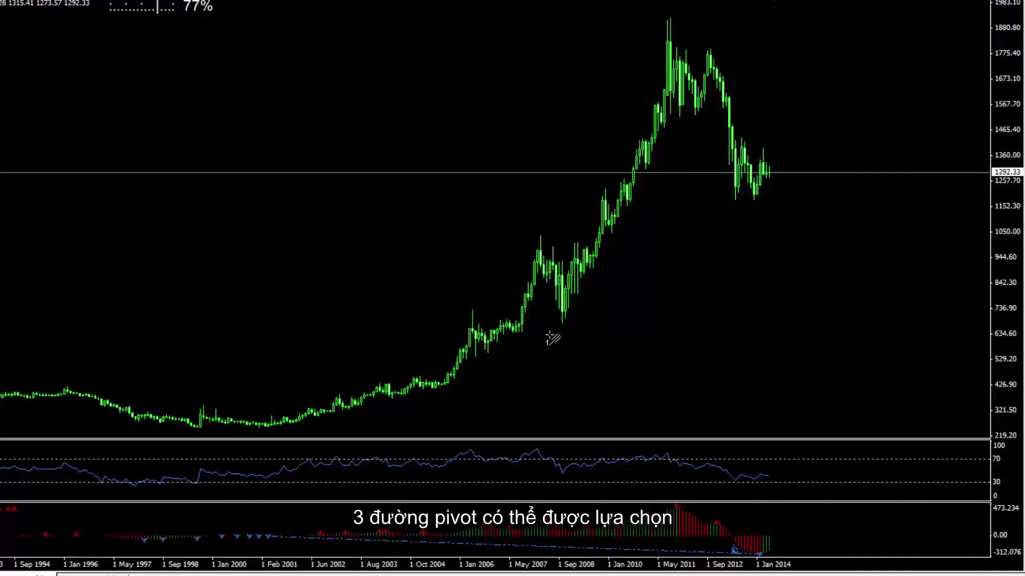
left_click(562, 322)
left_click(669, 22)
left_click(754, 197)
left_click_drag(562, 322, 201, 427)
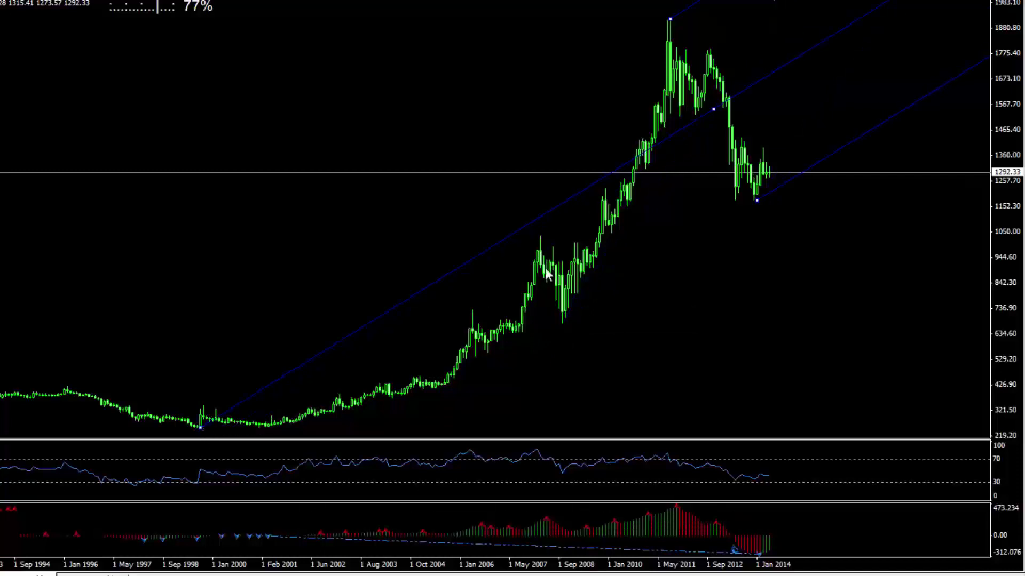
mouse_move(202, 427)
left_mouse_down()
mouse_move(741, 269)
mouse_move(944, 125)
left_mouse_up()
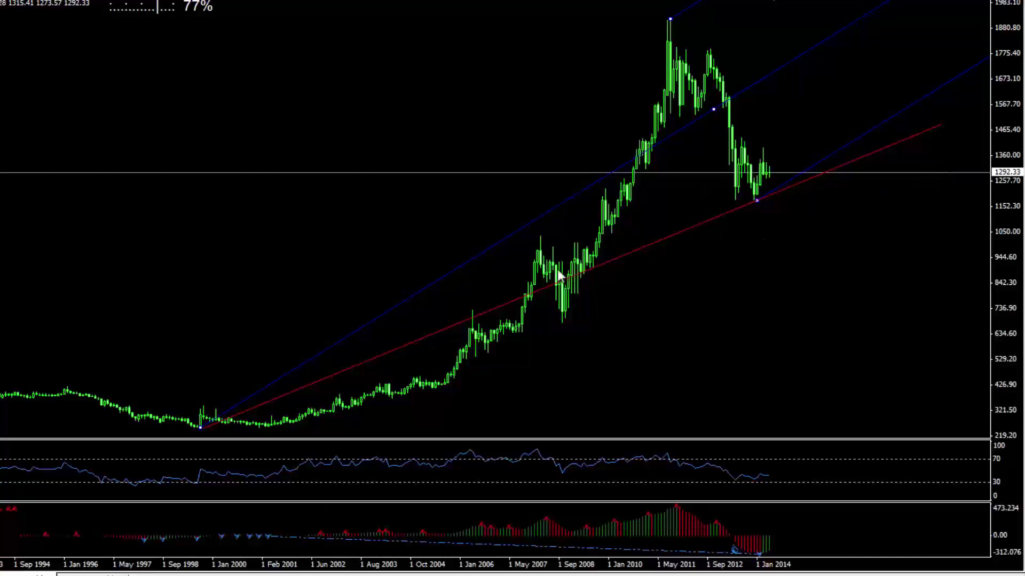
Restrict the Andrew's Pitchfork on the monthly chart to display only on the Monthly and Weekly timeframes
mouse_move(477, 355)
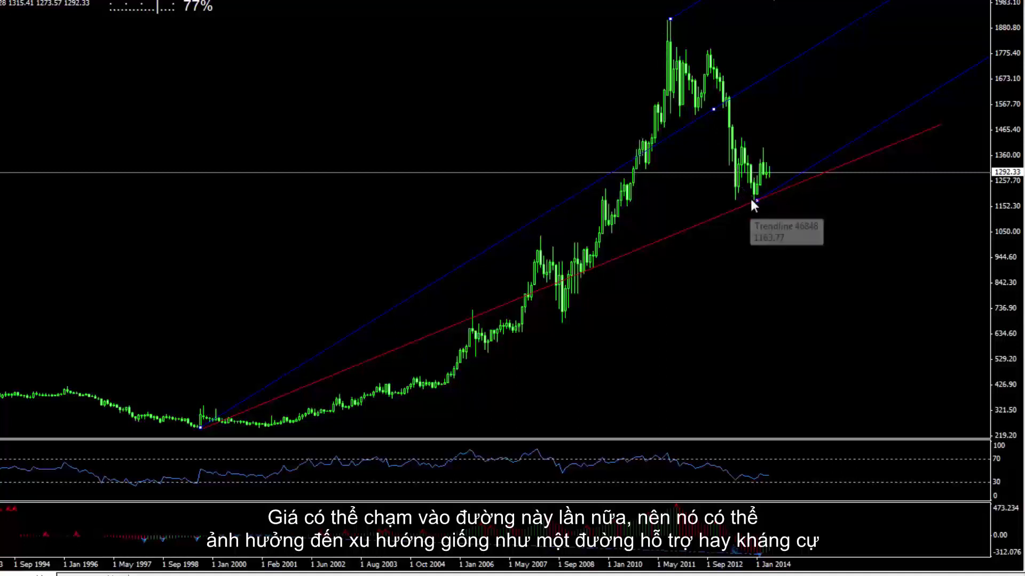
mouse_move(780, 194)
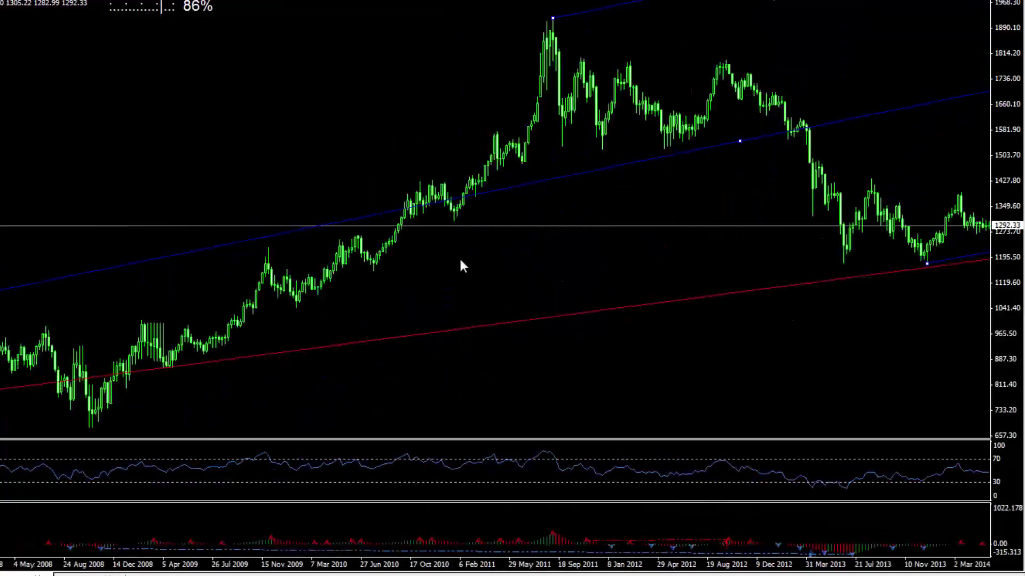
scroll(459, 262, "up", 15)
left_click_drag(606, 427, 603, 427)
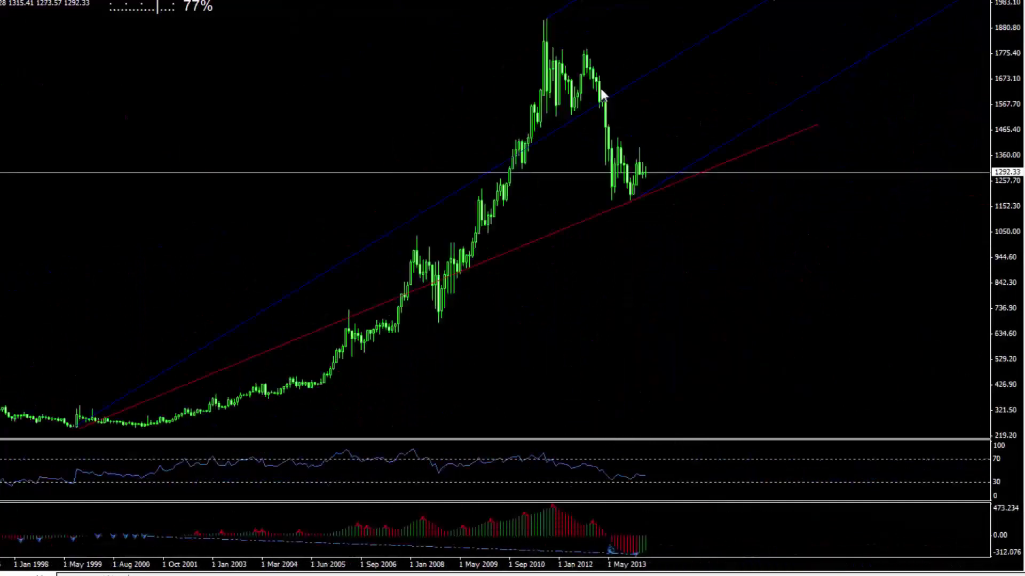
right_click(604, 92)
left_click(624, 112)
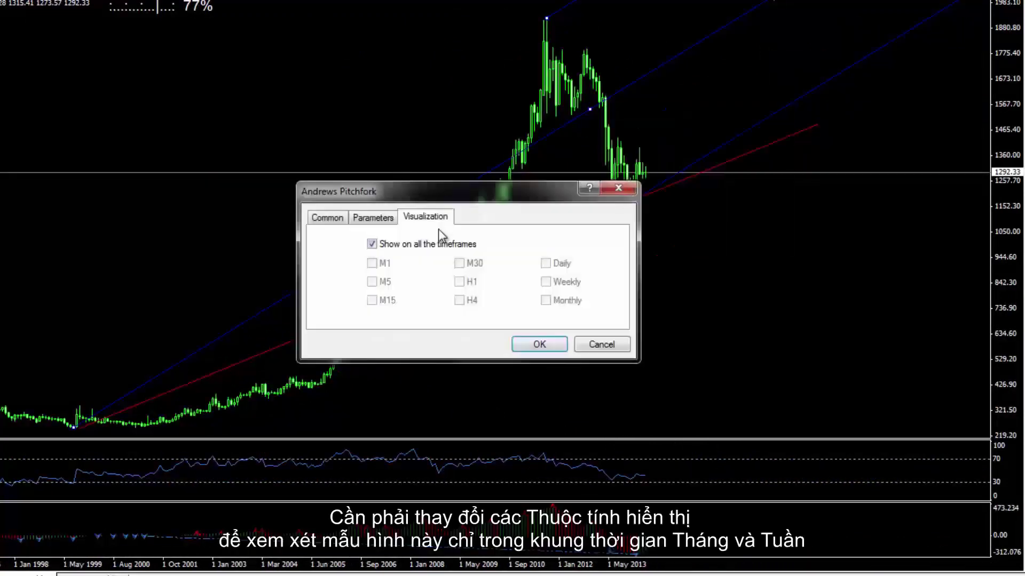
left_click(400, 246)
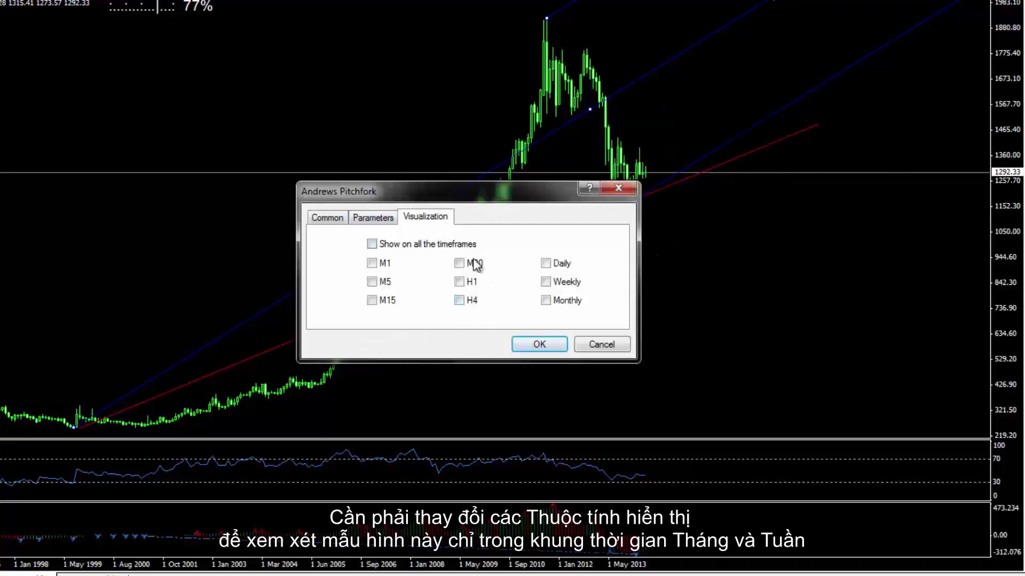
left_click(546, 300)
left_click(545, 282)
left_click(539, 344)
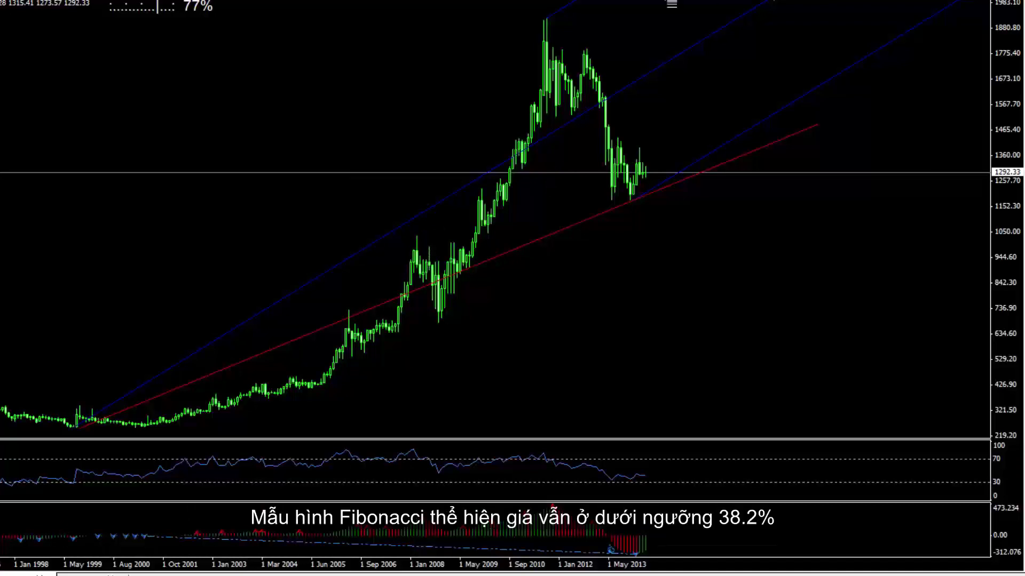
Draw a Fibonacci retracement from the 2011 high to the late-2013 low to compare price with its levels, and delete it
left_click_drag(546, 21, 626, 203)
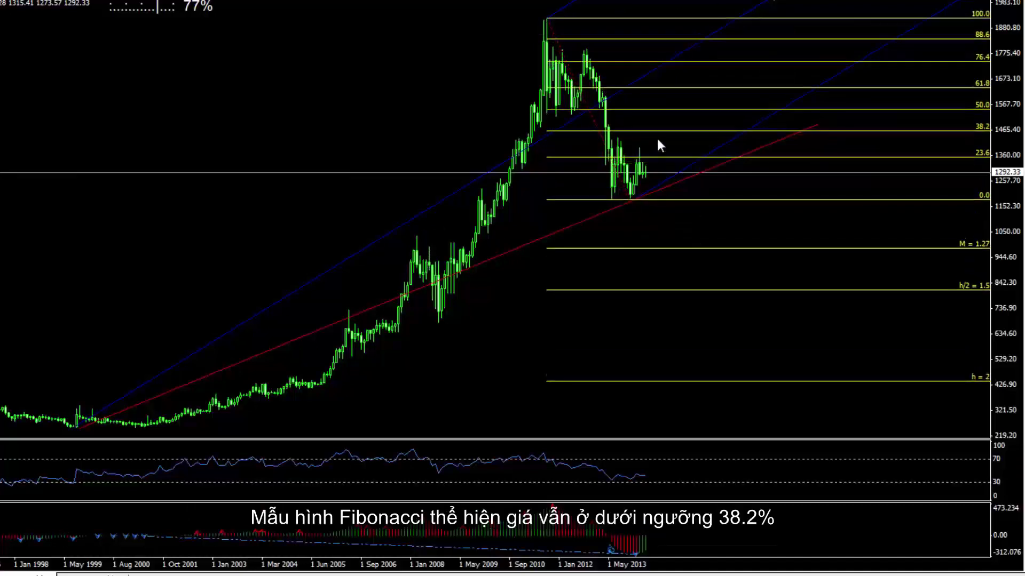
right_click(622, 182)
left_click(640, 236)
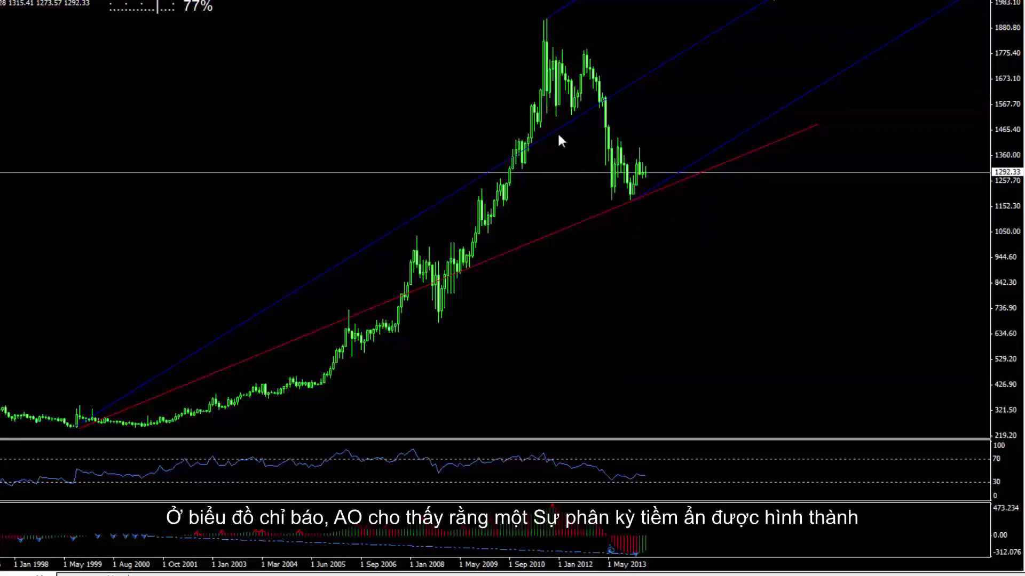
Examine the CCI's early-2013 drop below -100 on the monthly indicator chart, and look over the trend on the weekly chart
left_click(95, 574)
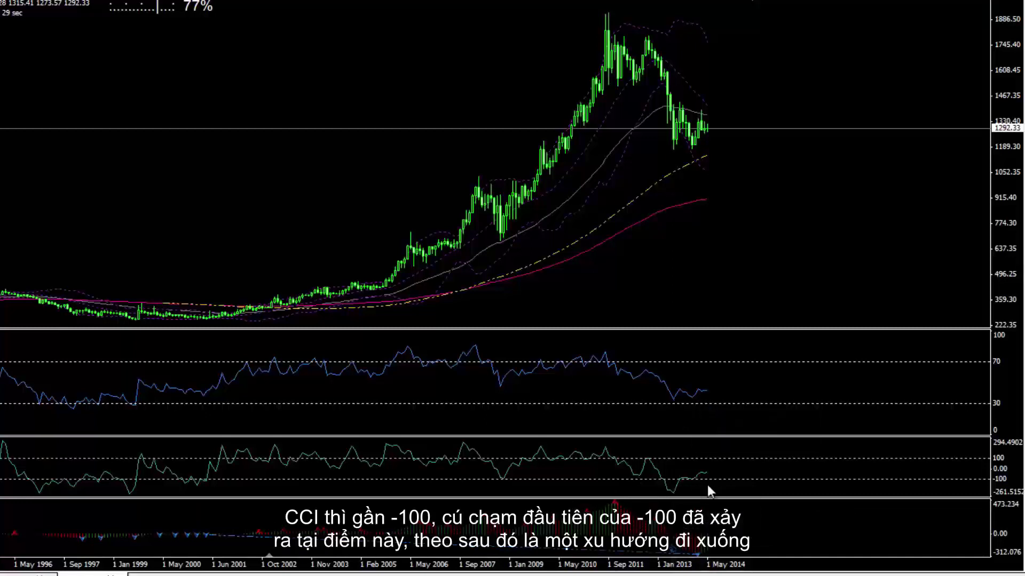
middle_click(668, 482)
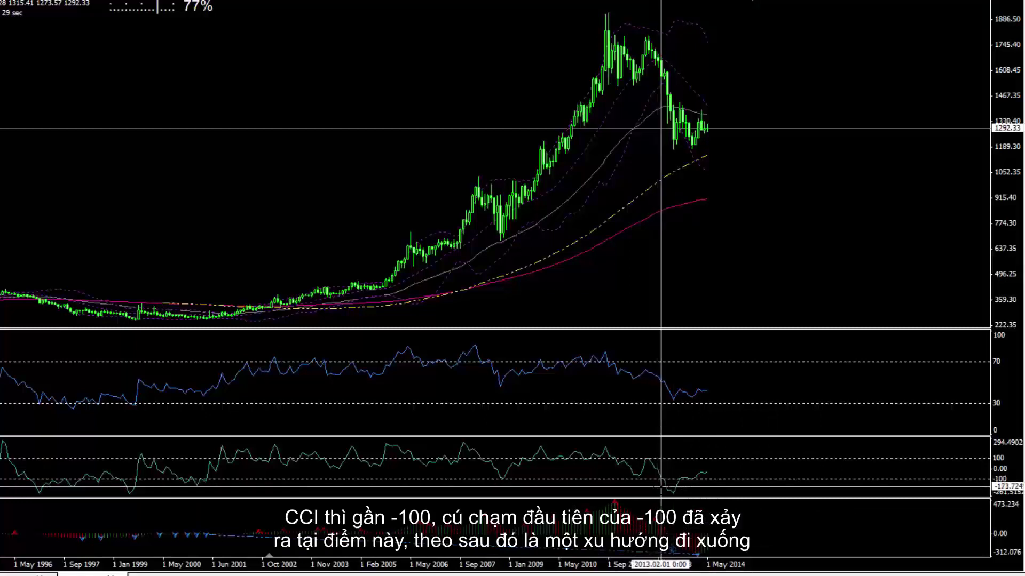
middle_click(634, 119)
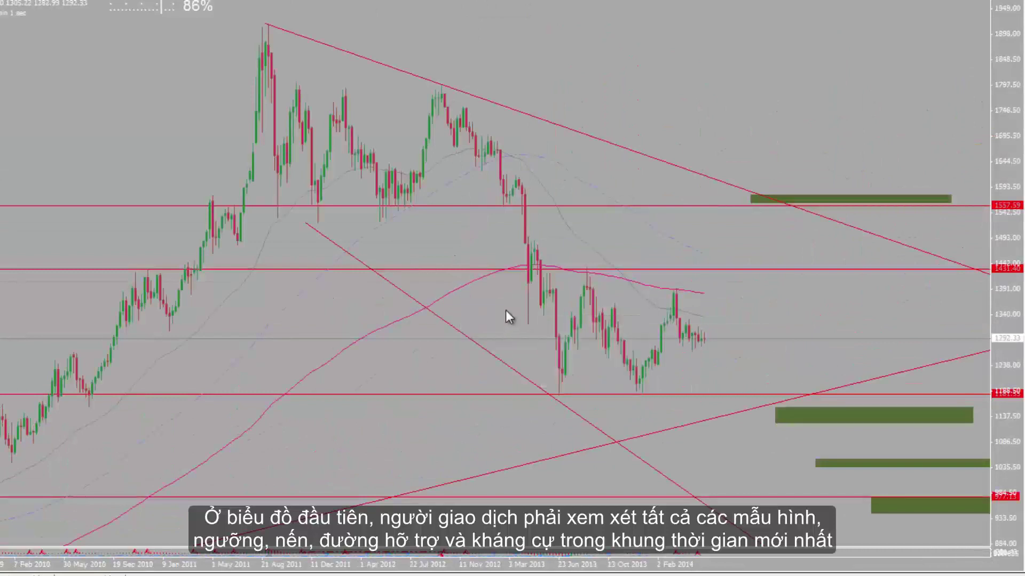
middle_click(510, 345)
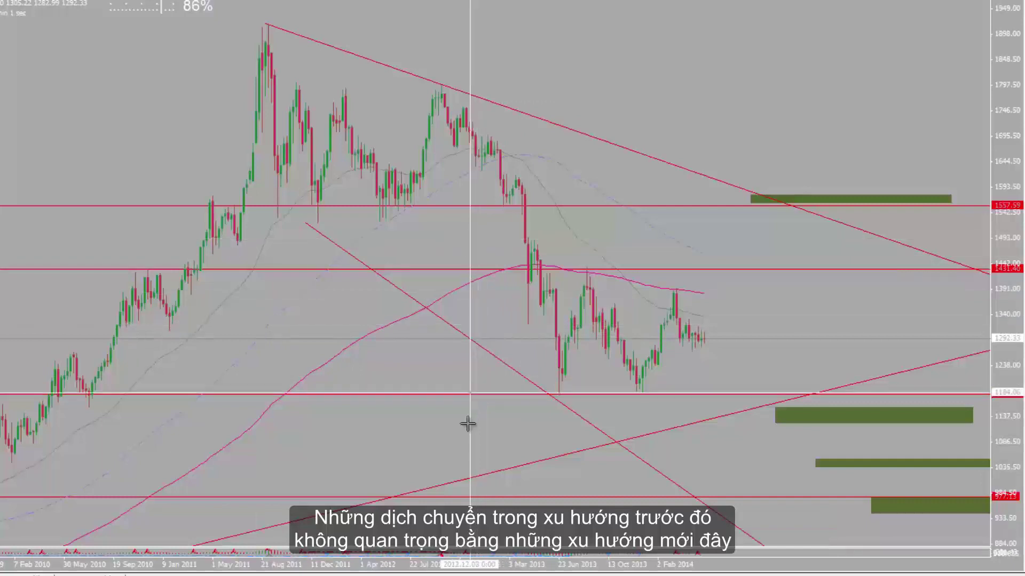
middle_click(506, 334)
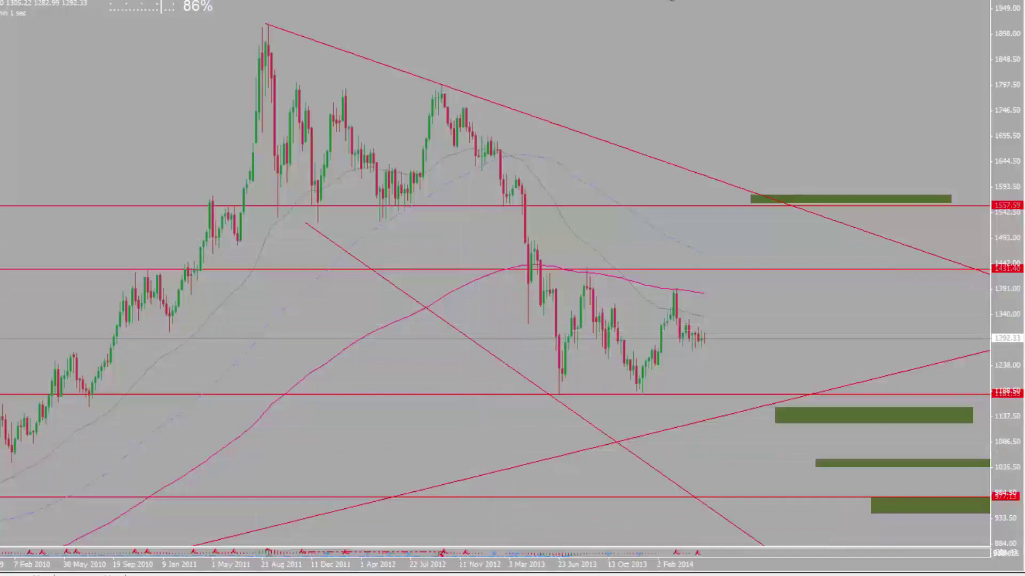
Place a horizontal line at about 1321.07 on the weekly chart and give it the description "L W"
left_click(188, 332)
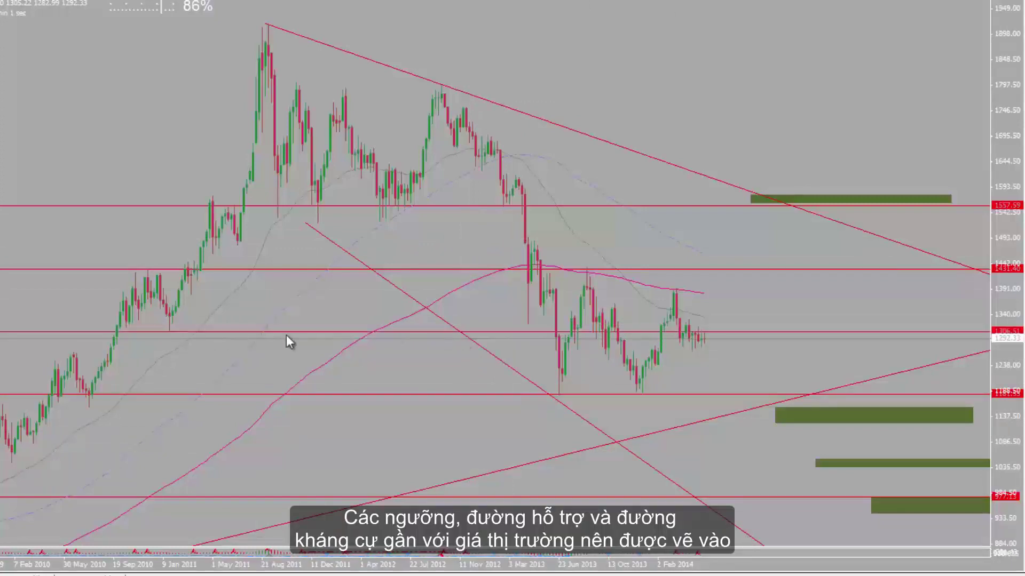
left_click_drag(496, 332, 500, 323)
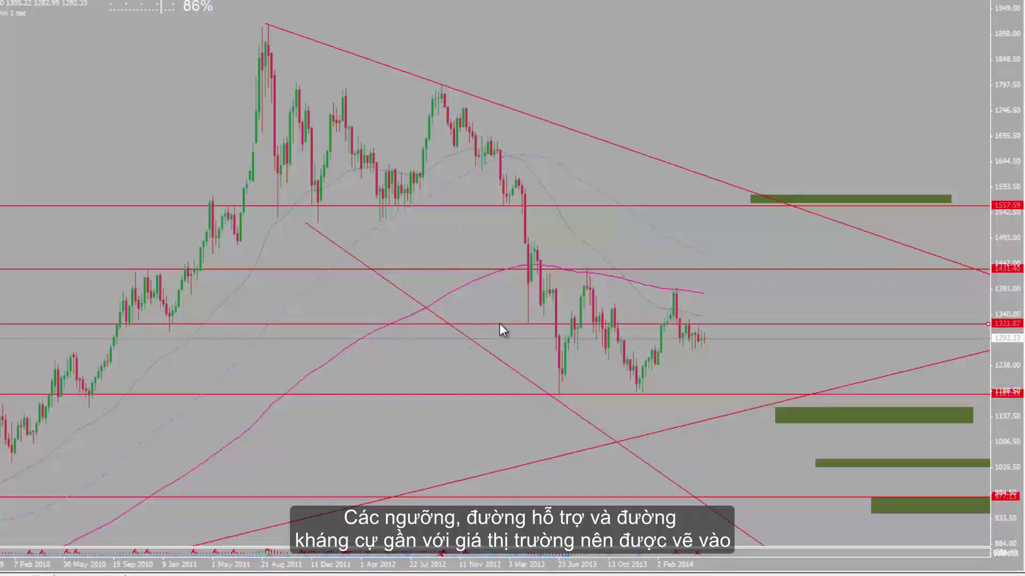
right_click(499, 324)
left_click(517, 331)
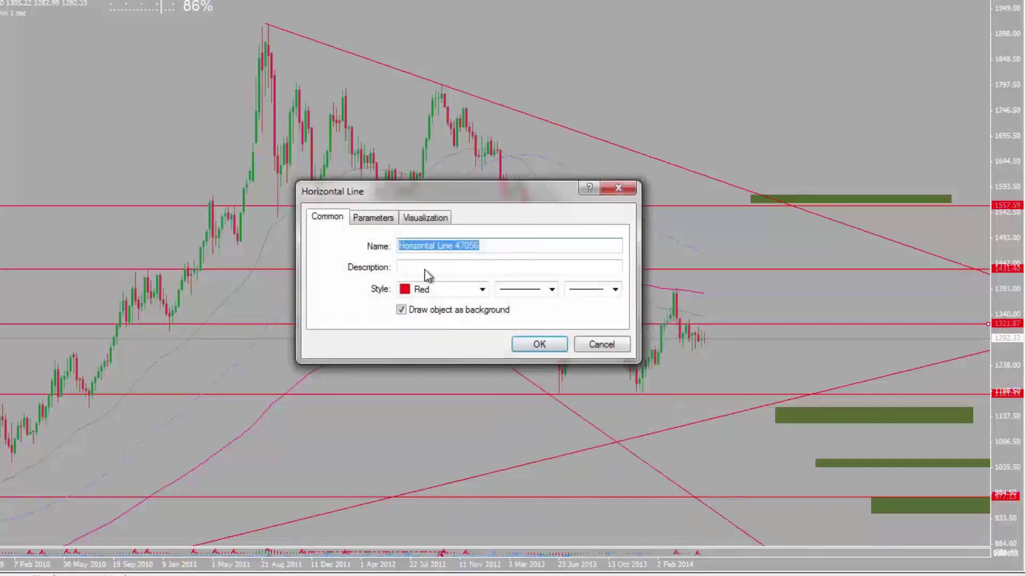
left_click(424, 266)
type("L")
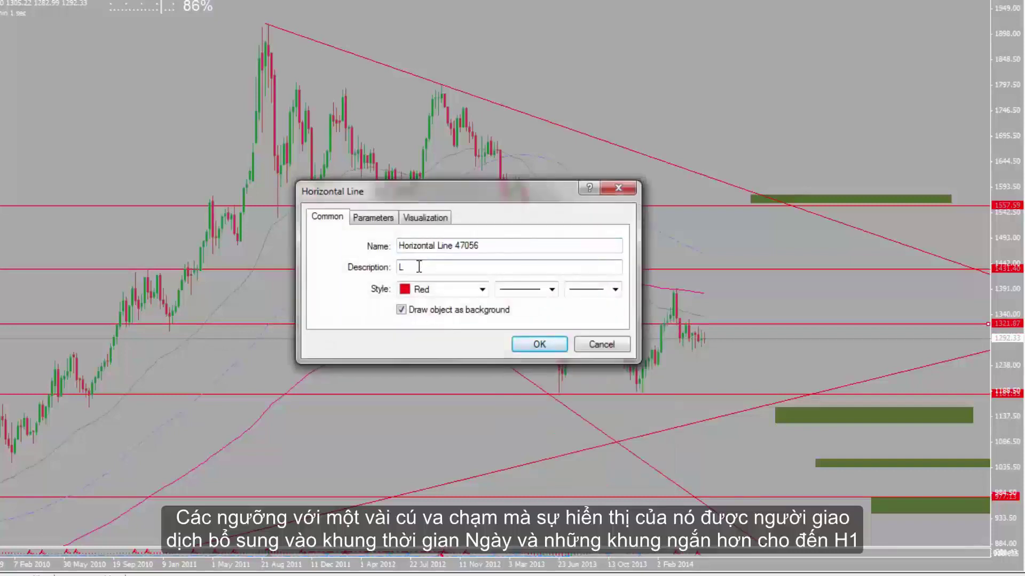
type(" W")
Limit the new horizontal line's visibility to the Weekly, Daily, H4 and H1 timeframes
left_click(417, 219)
left_click(385, 246)
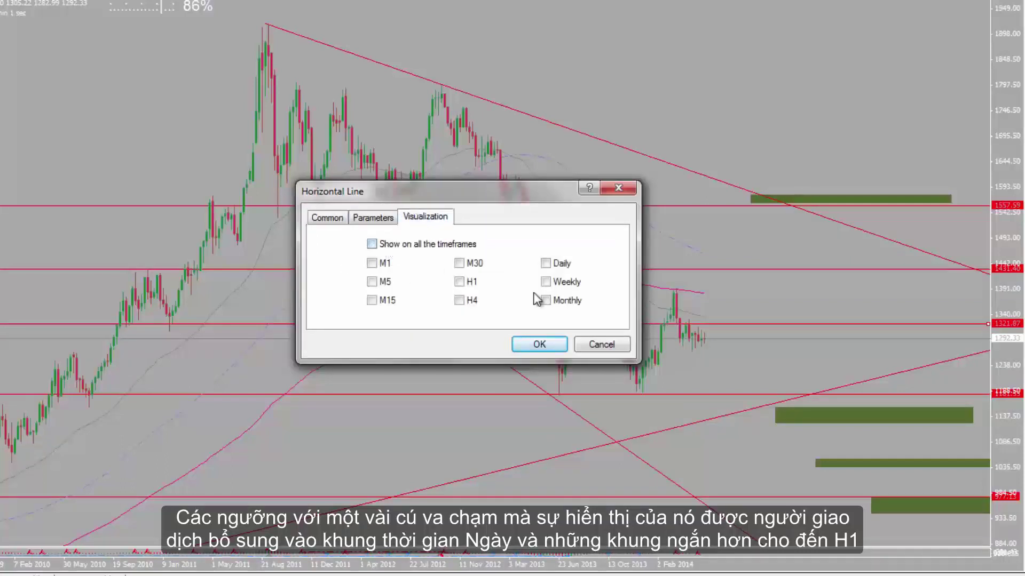
left_click(545, 282)
left_click(546, 263)
left_click(459, 300)
left_click(459, 281)
left_click(532, 345)
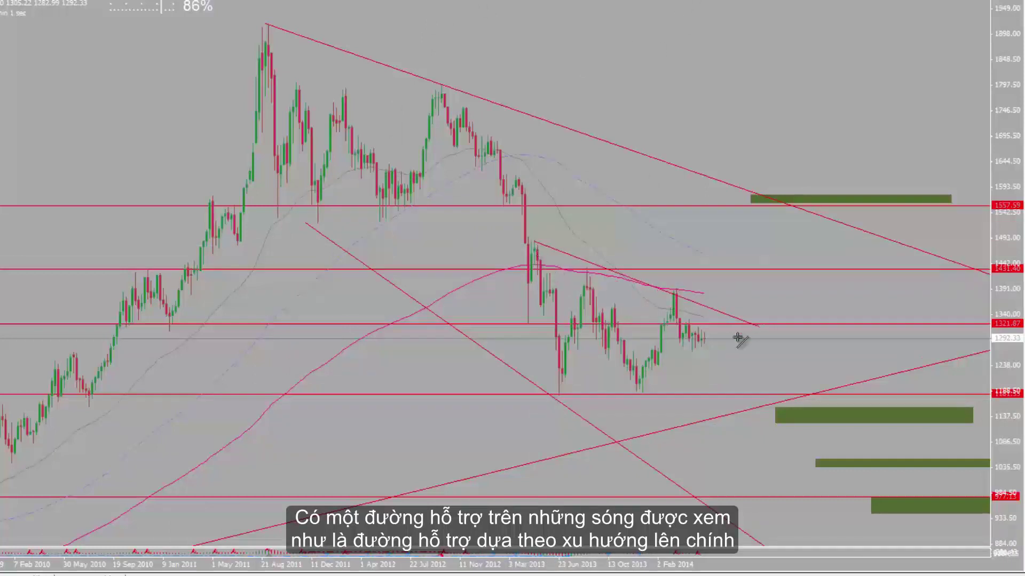
Draw a descending trendline from the spring 2013 high past the early-2014 high and give it the description "S W"
left_click_drag(535, 241, 750, 314)
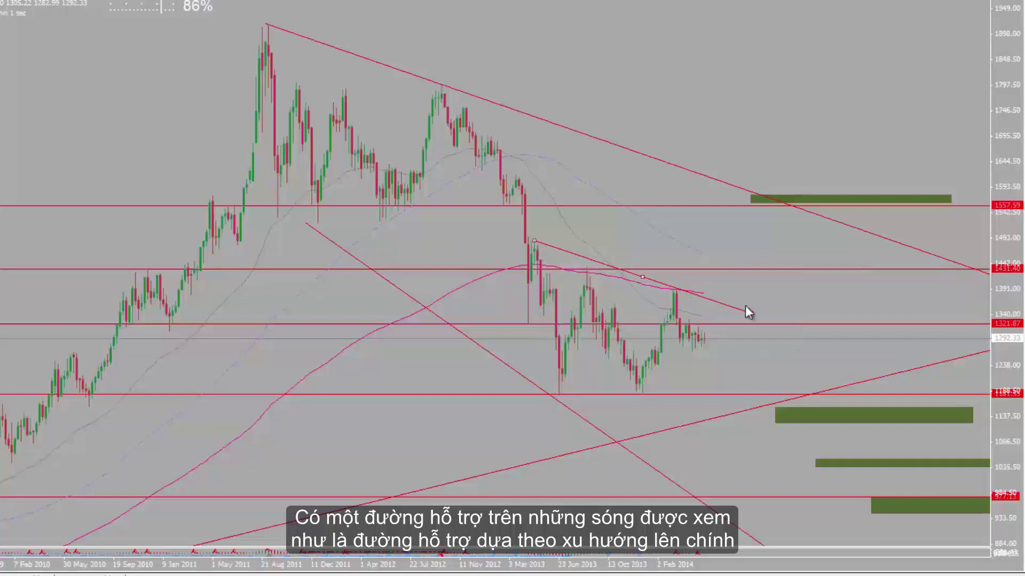
right_click(720, 306)
left_click(768, 323)
left_click(329, 219)
left_click(426, 270)
type("S W")
left_click(539, 344)
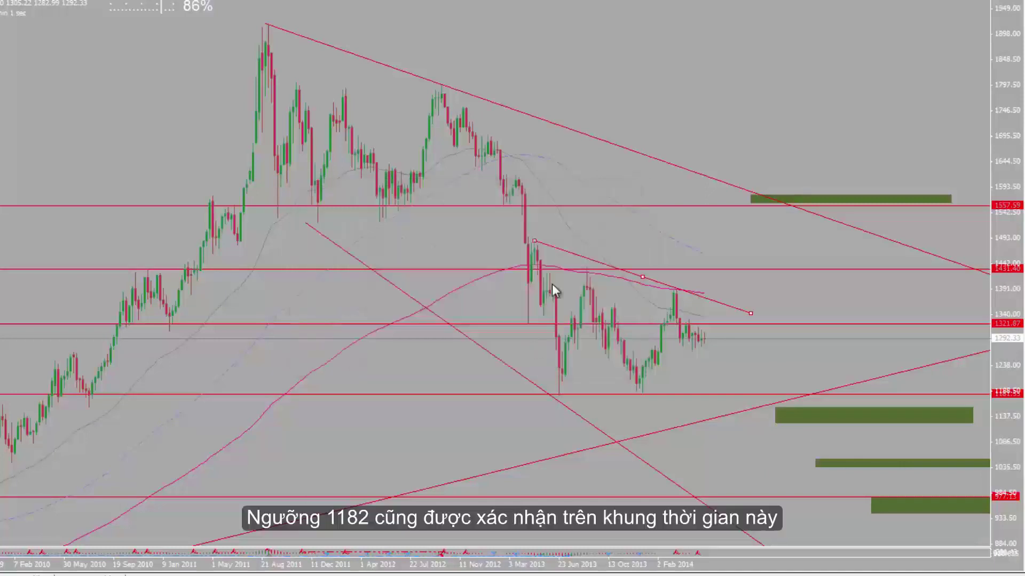
Check the 1181.55 level against the mid-2013 and late-2013 lows, and follow it across to the rising trendline
left_click(661, 376)
middle_click(556, 396)
left_click_drag(581, 395, 801, 395)
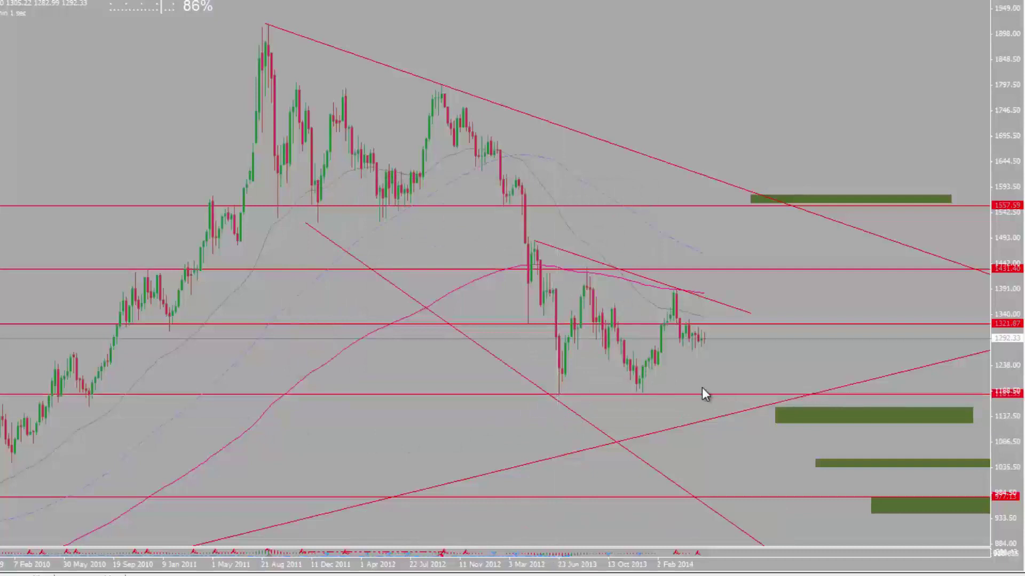
middle_click(703, 395)
middle_click(707, 396)
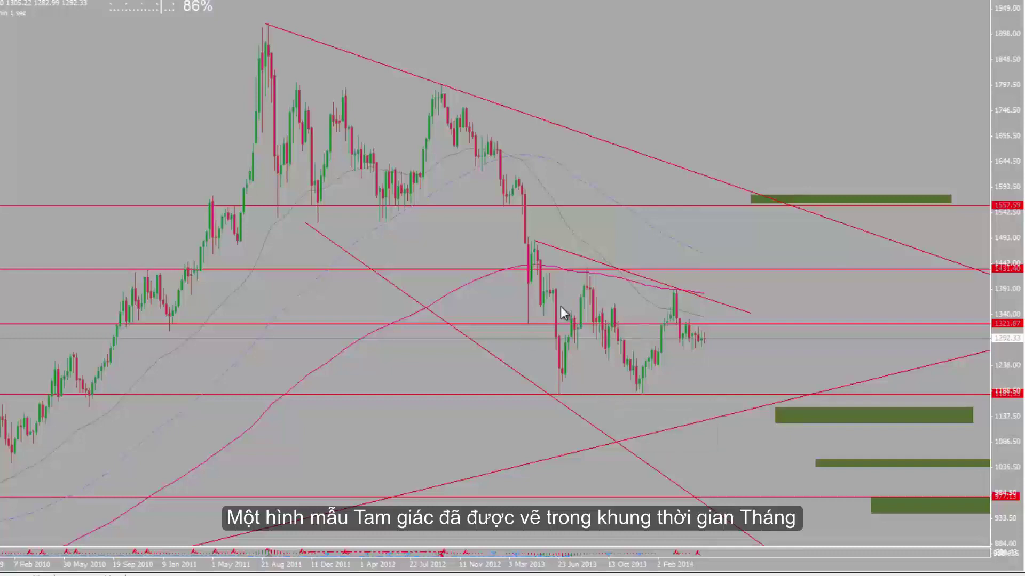
middle_click(563, 397)
left_click_drag(553, 399, 879, 373)
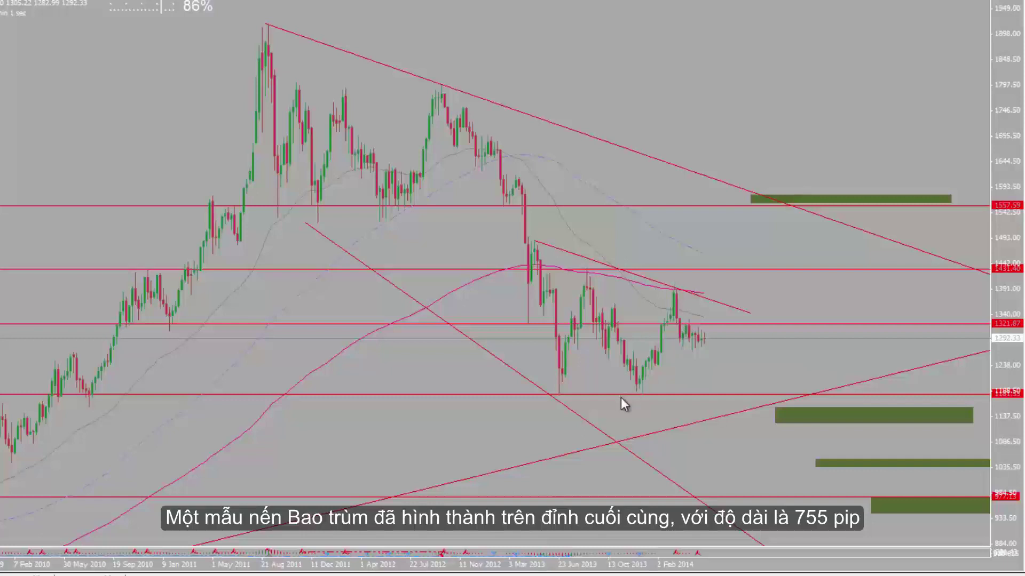
Draw a Fibonacci retracement from the late-2013 low to the early-2014 high on the weekly chart
scroll(620, 398, "up", 1)
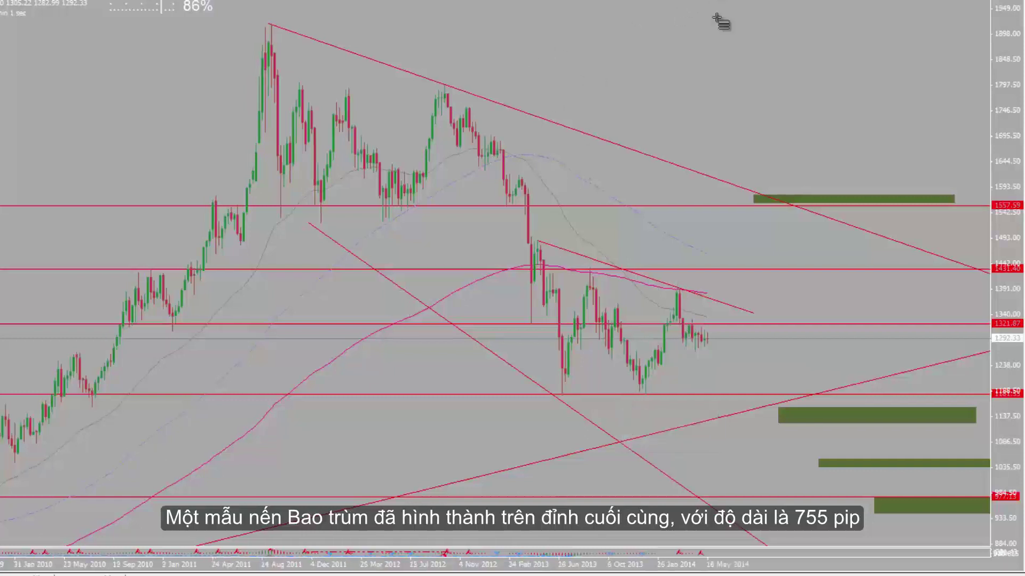
left_click_drag(645, 395, 678, 289)
middle_click(715, 362)
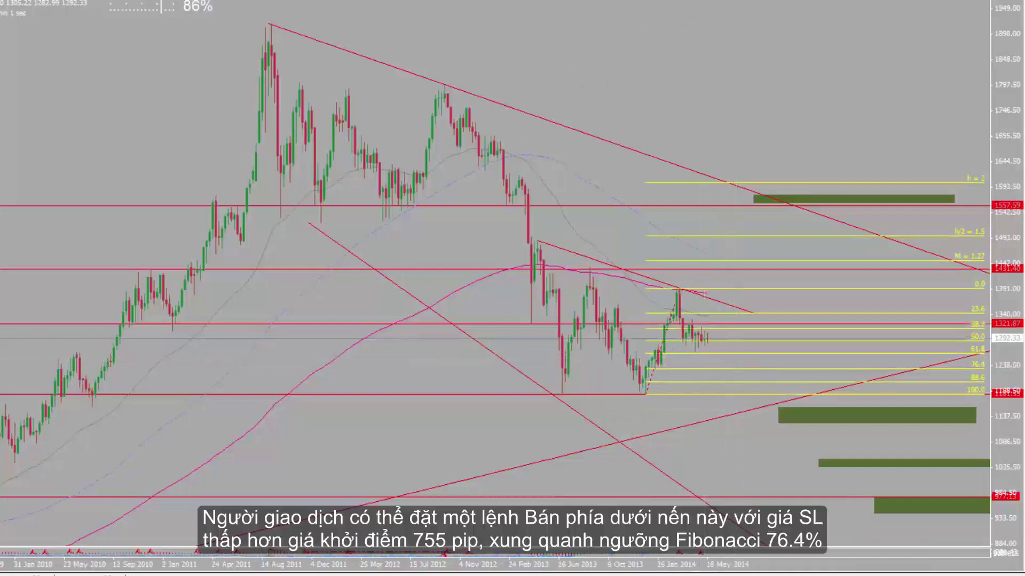
Measure from the low of the bearish engulfing candle at the early-2014 high down to the 76.4 Fibonacci level
key("plus")
key("plus")
key("plus")
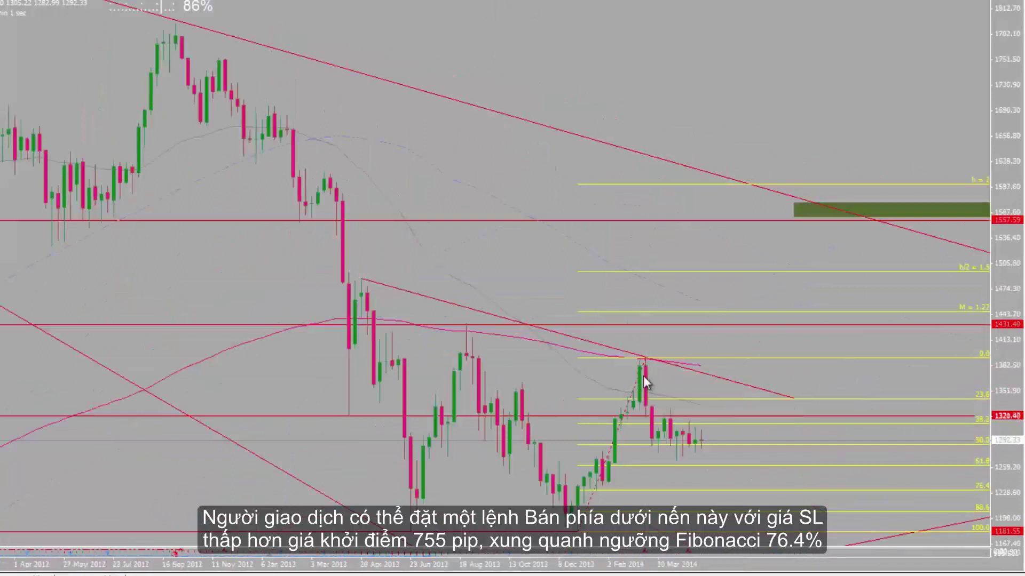
middle_click(650, 415)
left_click_drag(650, 415, 692, 489)
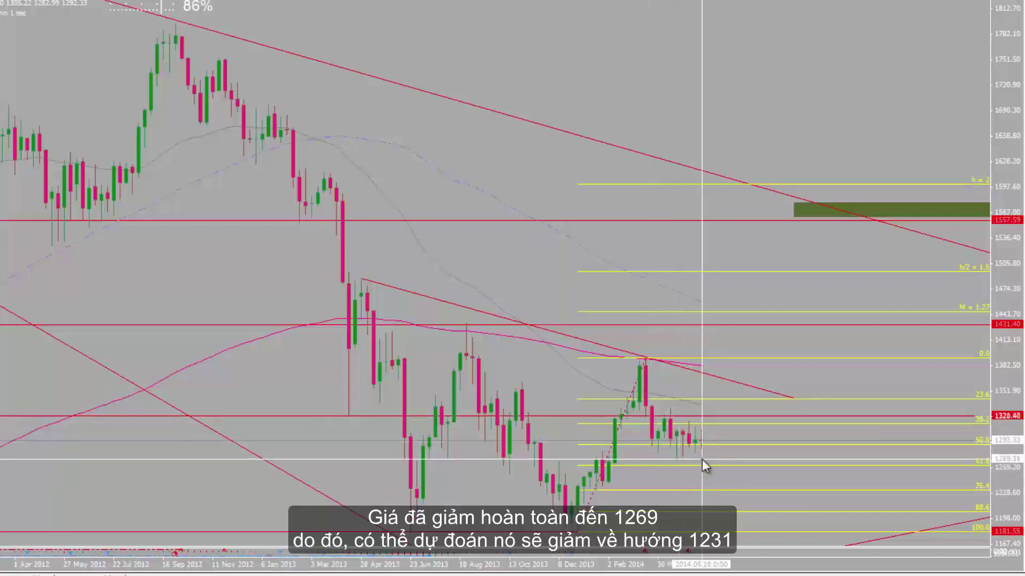
key("Escape")
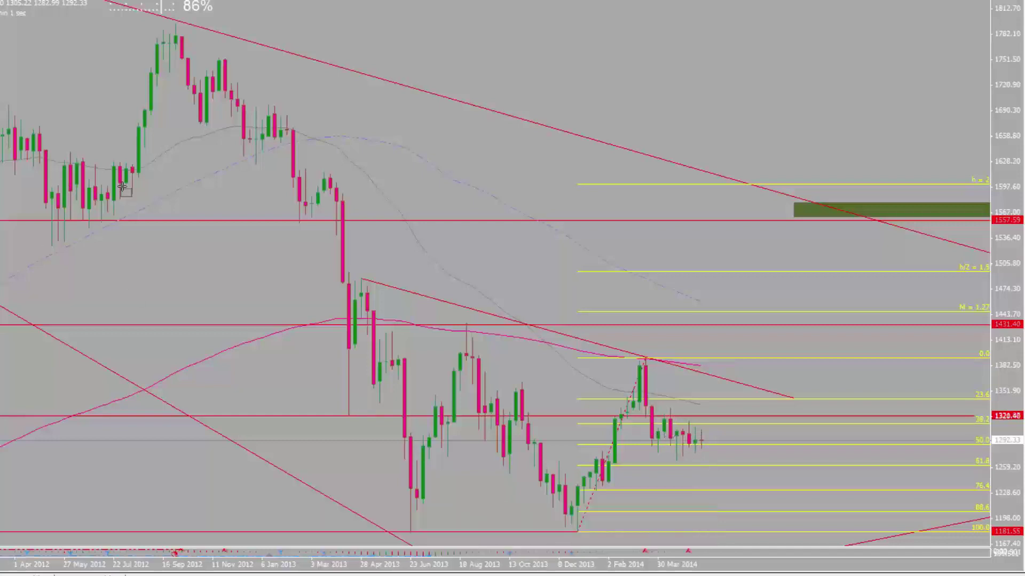
Draw a small rectangle just below the 61.8 Fibonacci level after the last candle and describe it as "61.8 F W"
mouse_move(713, 466)
left_mouse_down()
mouse_move(757, 474)
mouse_move(726, 471)
left_mouse_up()
right_click(726, 471)
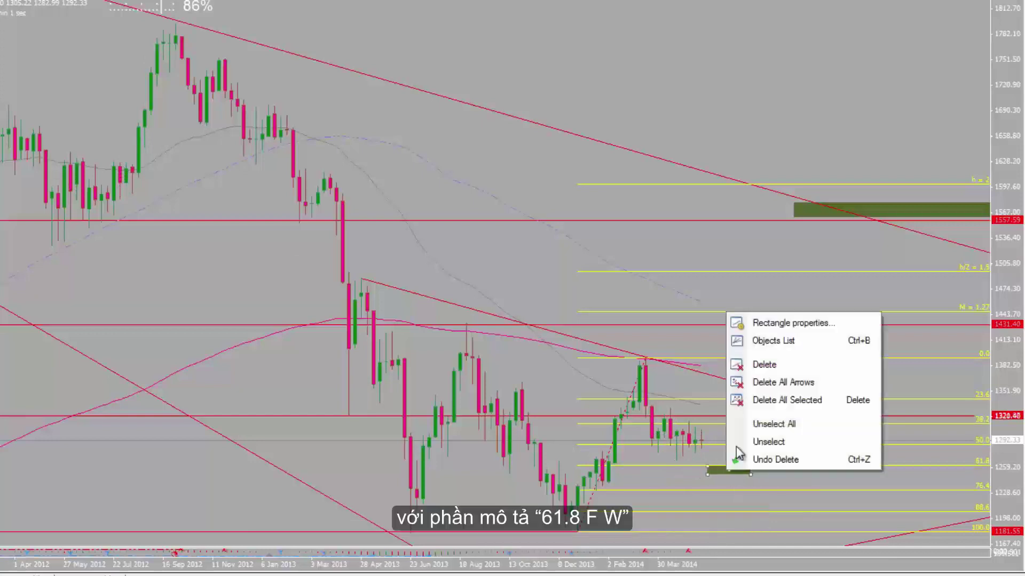
left_click(793, 323)
left_click(507, 267)
type("F")
key("BackSpace")
type("61.8 F W")
Limit the 61.8 box's visibility to the Weekly, Daily and H4 timeframes
left_click(425, 217)
left_click(371, 243)
left_click(546, 281)
left_click(545, 263)
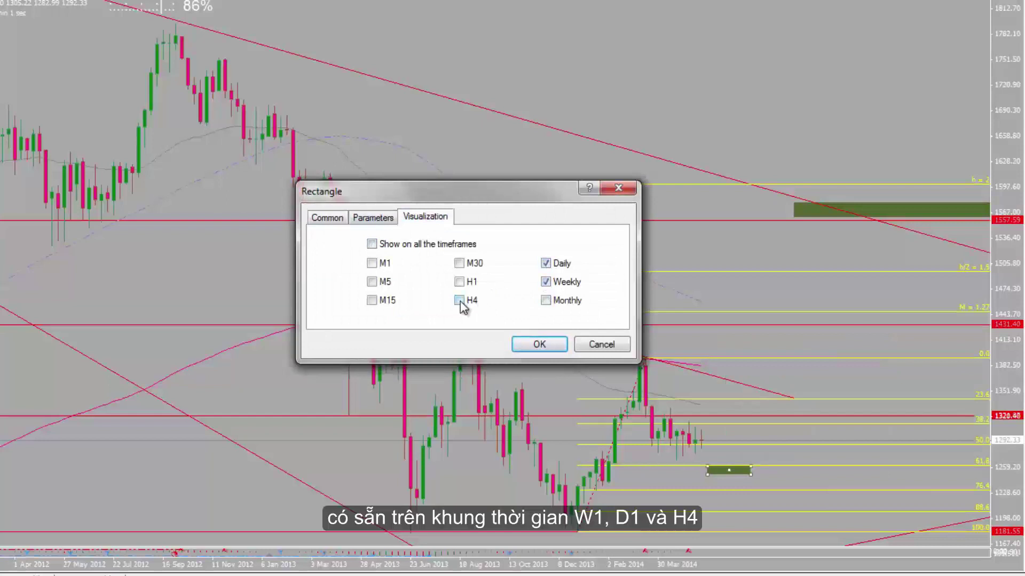
left_click(459, 300)
left_click(539, 344)
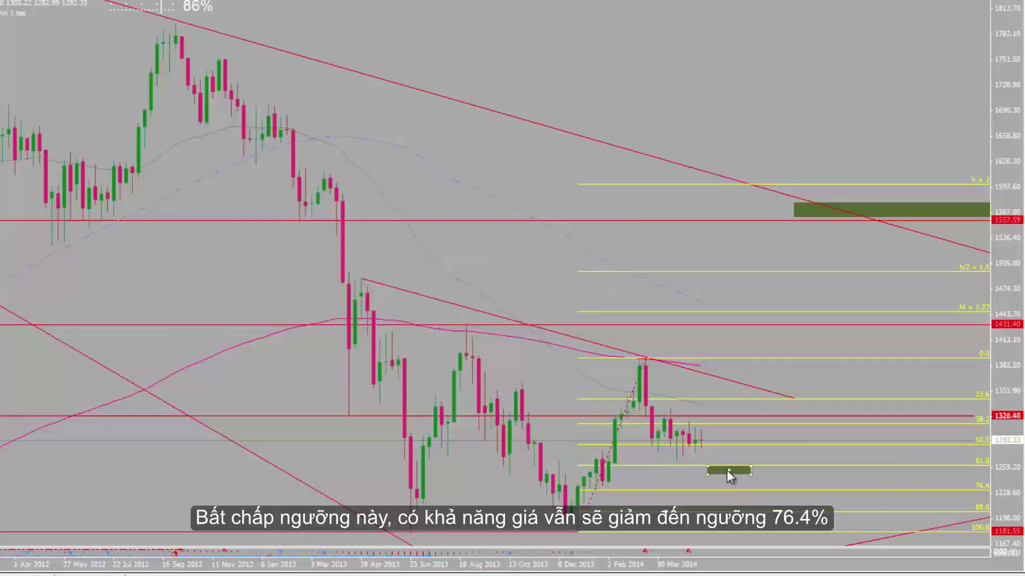
Place a copy of the 61.8 box just below the 76.4 Fibonacci level and describe it as "76.4 F W + H CANDLE W"
right_click(739, 495)
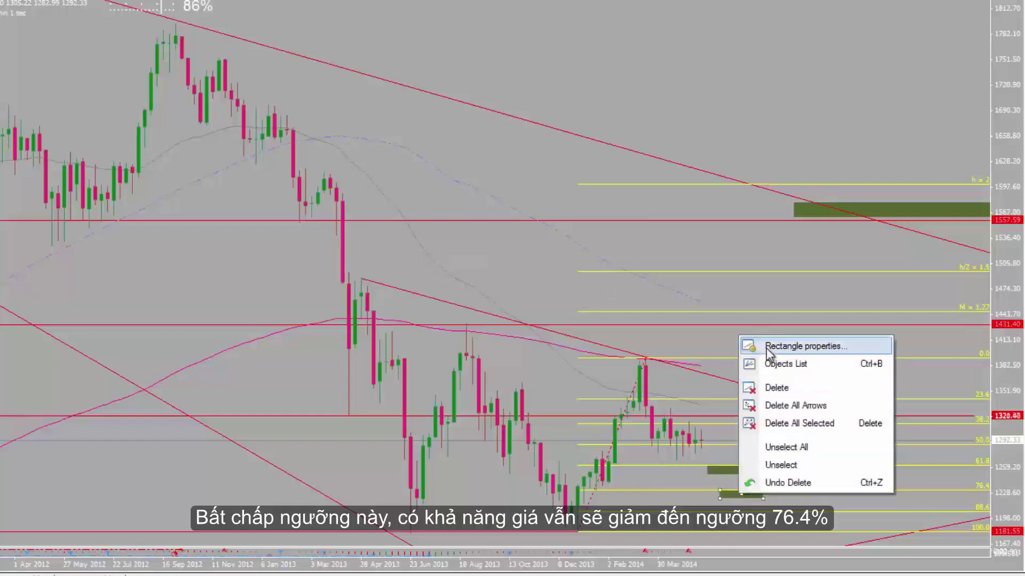
left_click(766, 347)
left_click(327, 218)
key("Tab")
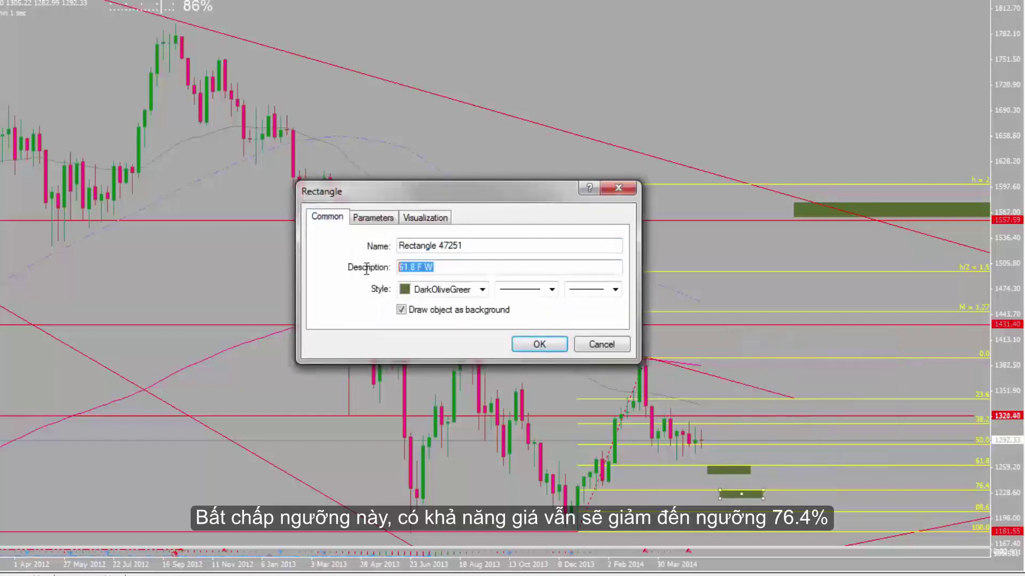
type("76")
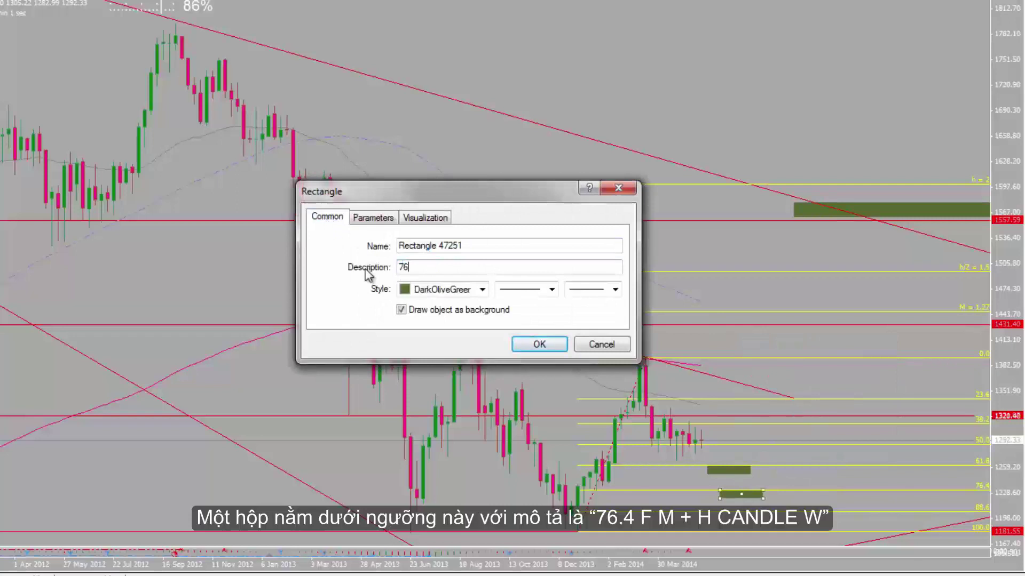
type(".4 F M")
key("BackSpace")
key("BackSpace")
type("W + H CANDLE W")
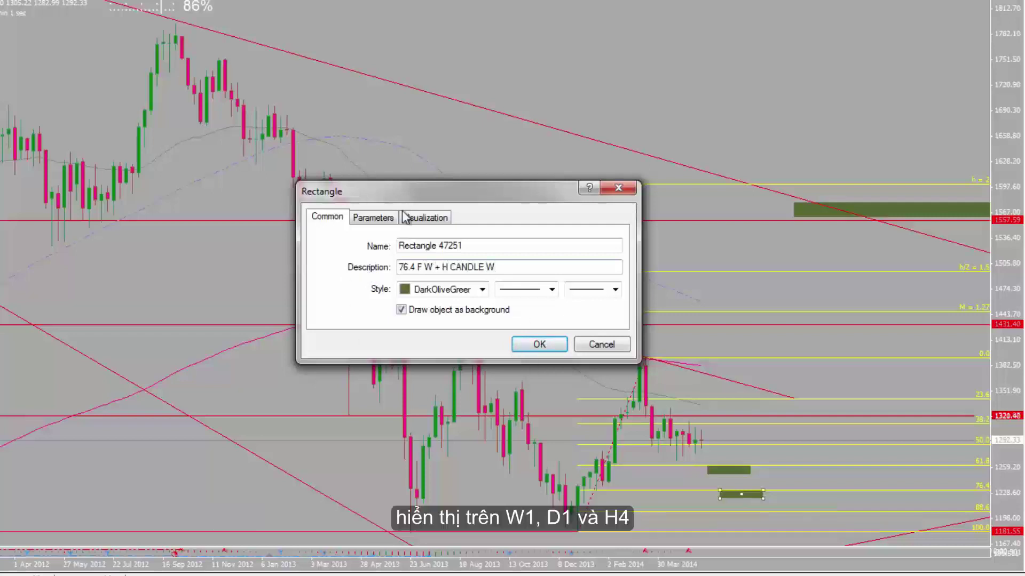
left_click(405, 218)
left_click(335, 218)
left_click(523, 348)
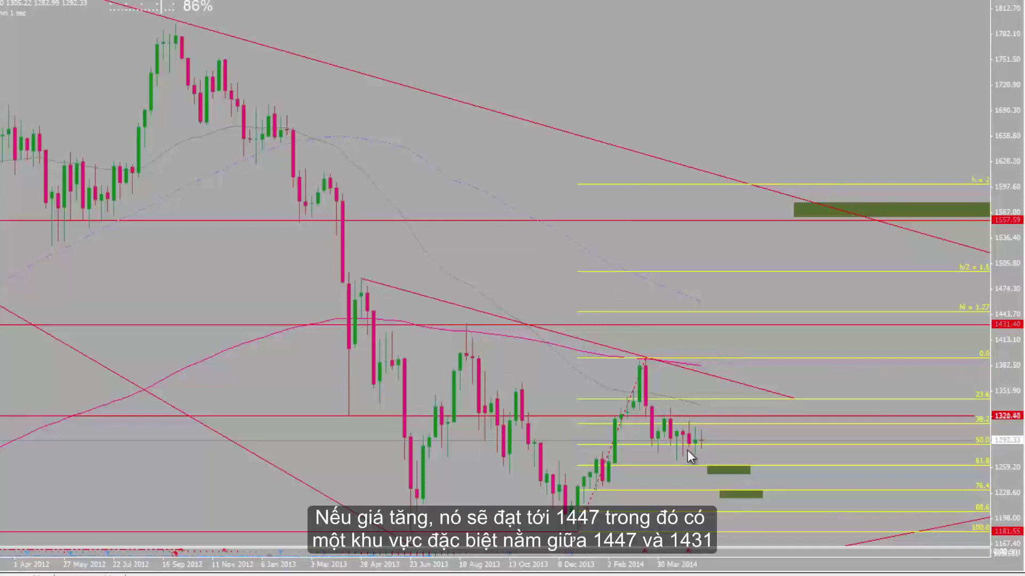
Measure from the latest weekly candle up to the M = 1.27 Fibonacci level
middle_click(703, 444)
left_click_drag(708, 445, 760, 312)
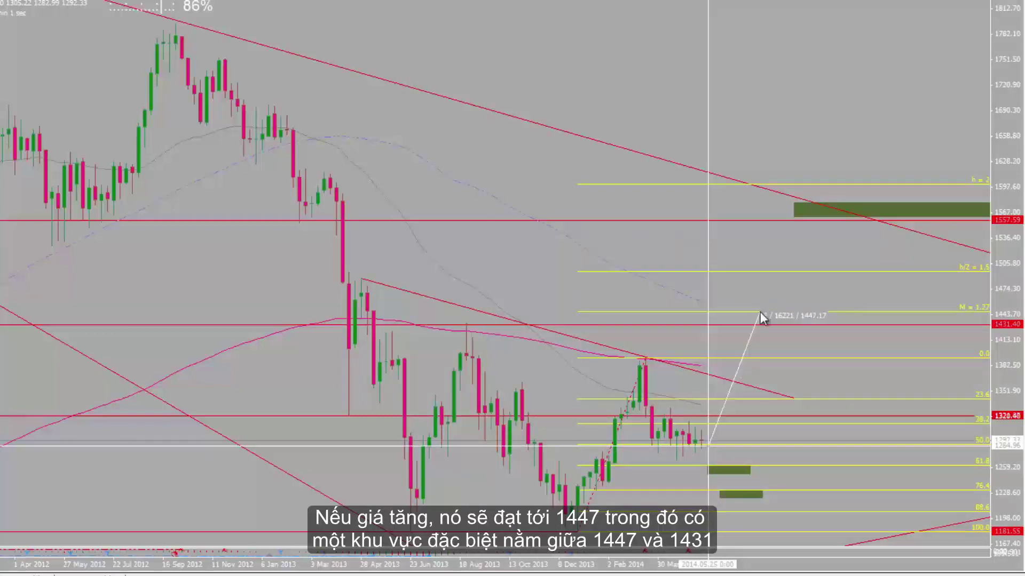
left_click_drag(759, 312, 760, 312)
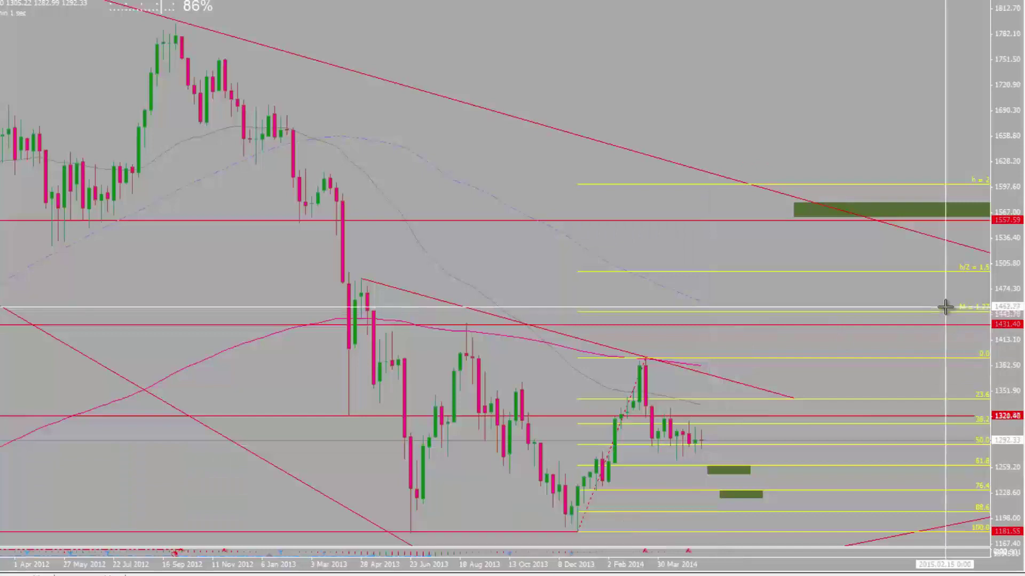
Draw a small rectangle at the M = 1.27 Fibonacci level after the last candle and describe it as "M F W"
left_click_drag(738, 308, 794, 316)
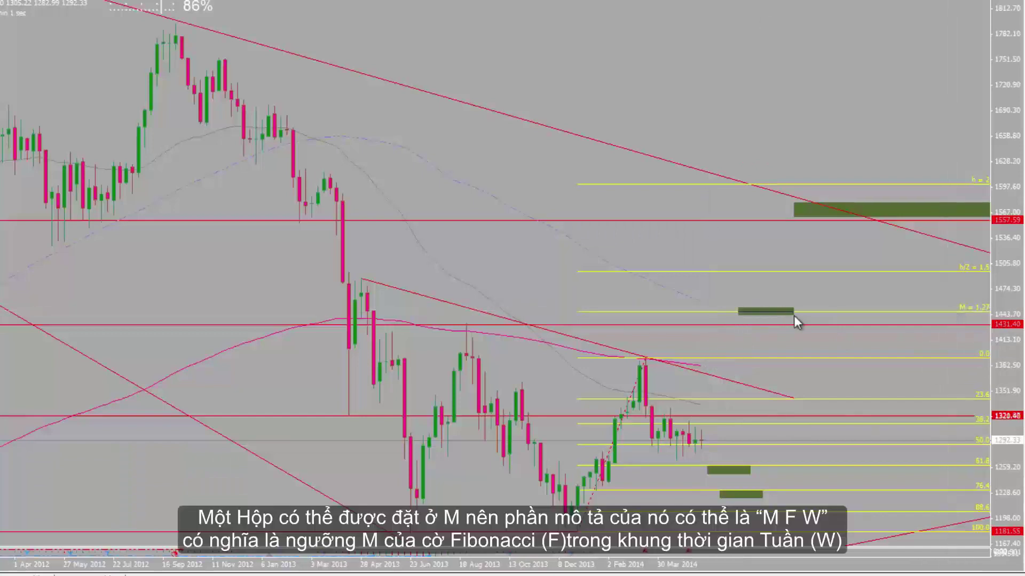
right_click(762, 310)
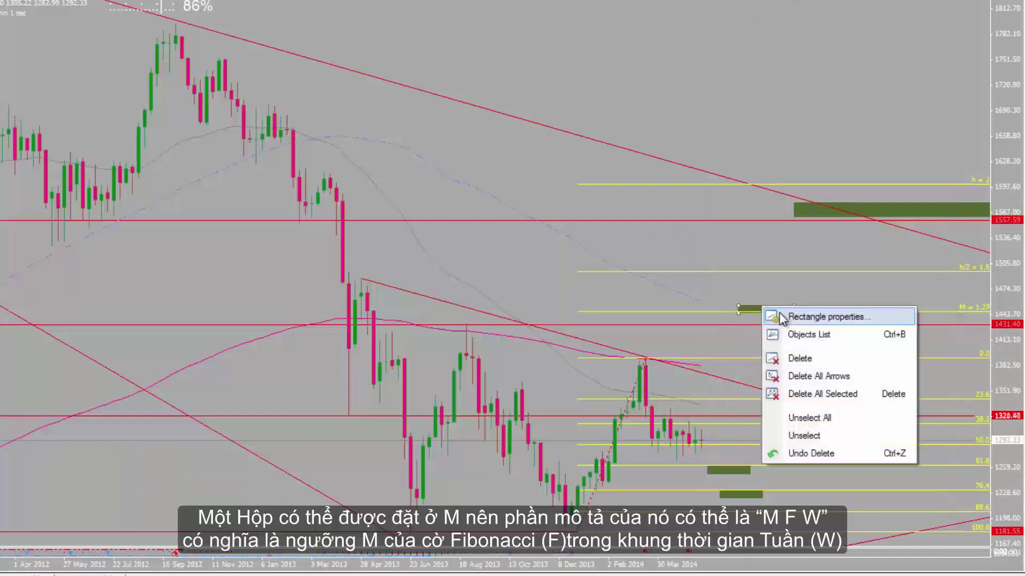
left_click(779, 313)
left_click(484, 271)
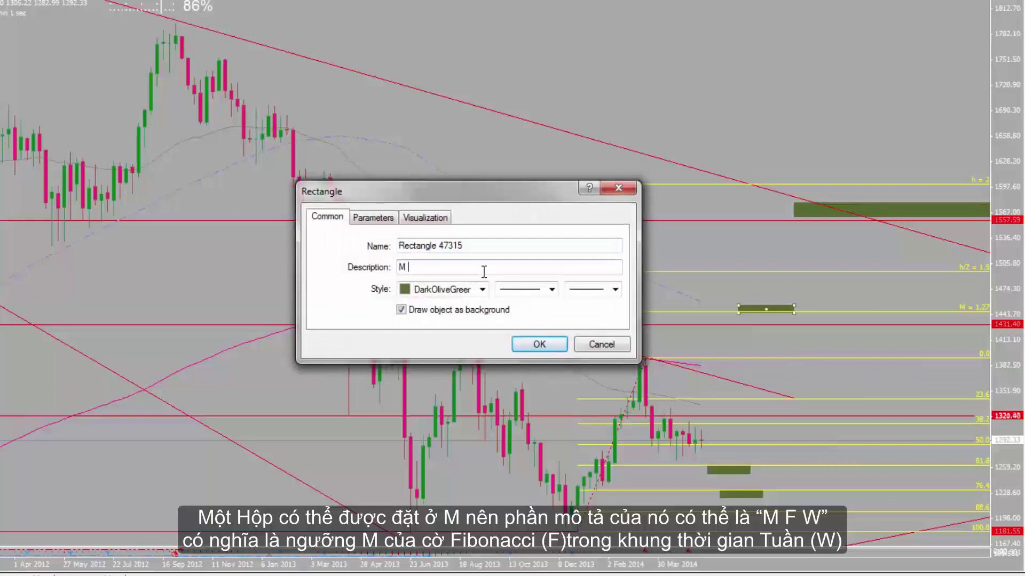
type("M F W")
Limit the M = 1.27 box's visibility to the Weekly, Daily and H4 timeframes
left_click(425, 217)
left_click(417, 245)
left_click(546, 282)
left_click(545, 263)
left_click(459, 300)
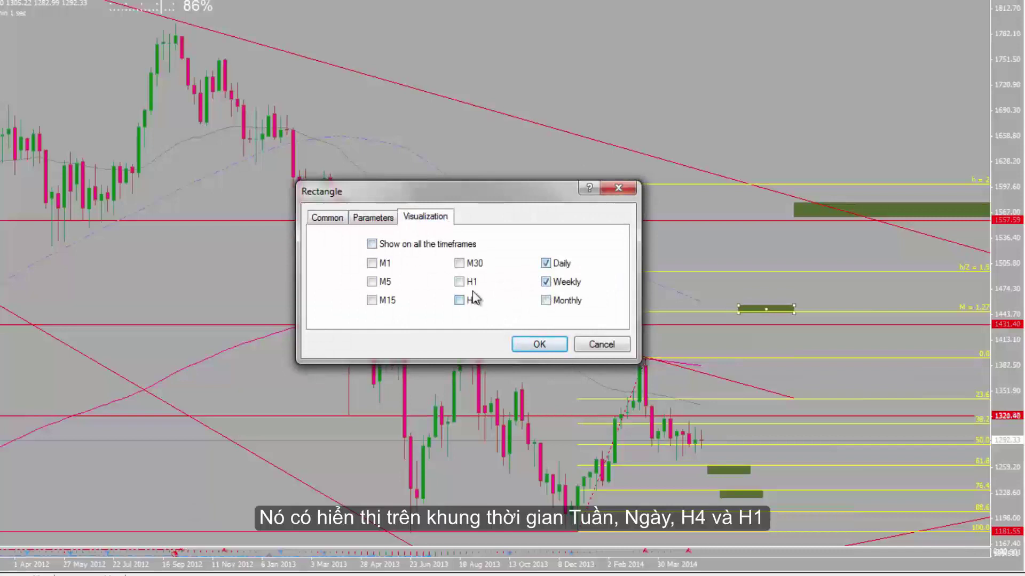
left_click(517, 344)
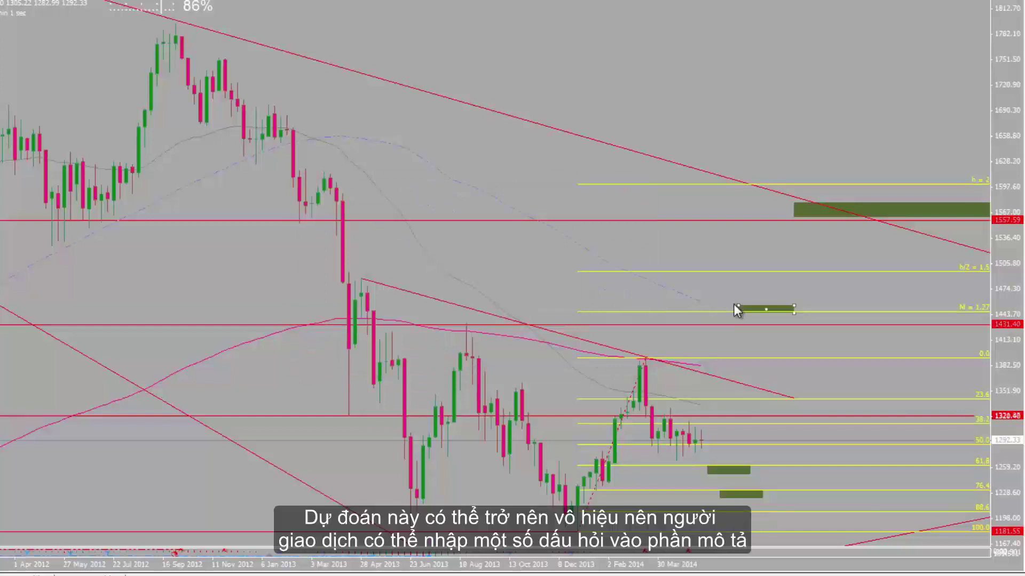
Add question marks to the M = 1.27 box's description so that it reads "M F W???"
right_click(733, 310)
left_click(768, 315)
left_click(328, 216)
left_click(432, 270)
type("???")
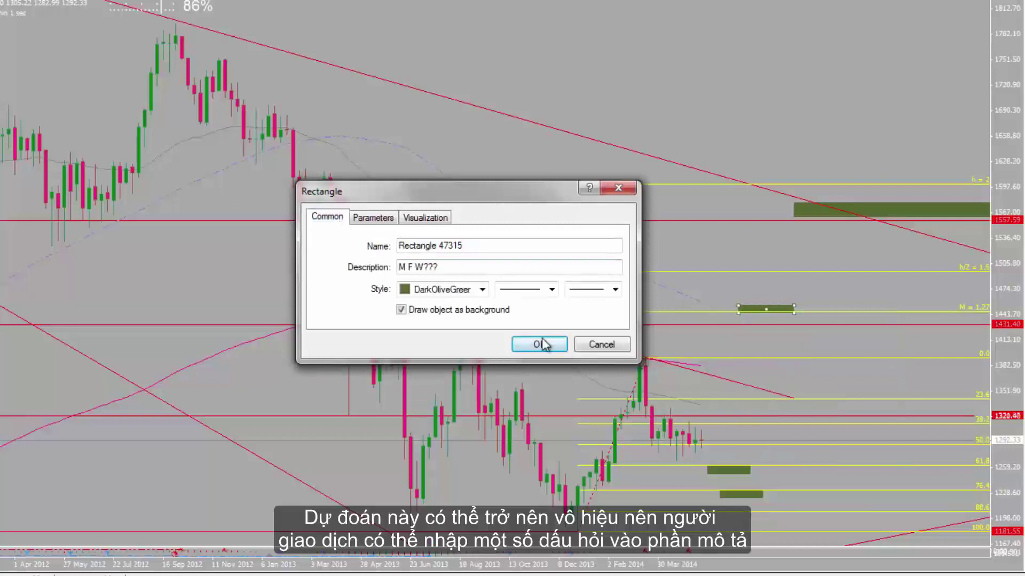
left_click(541, 343)
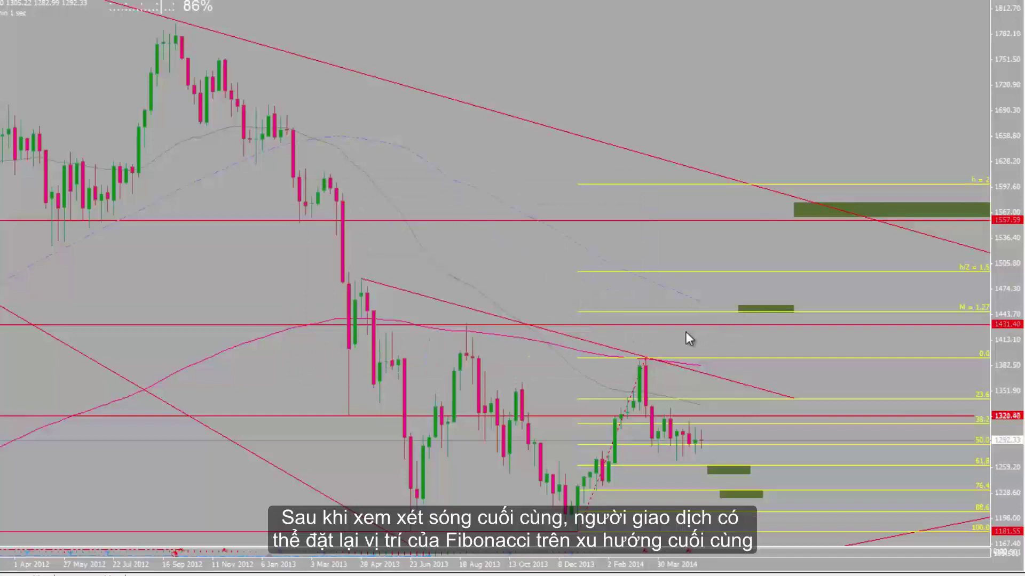
Reposition the Fibonacci retracement on the last downtrend, from the early-2014 high to the recent low
left_click_drag(645, 359, 676, 458)
left_click_drag(579, 530, 645, 358)
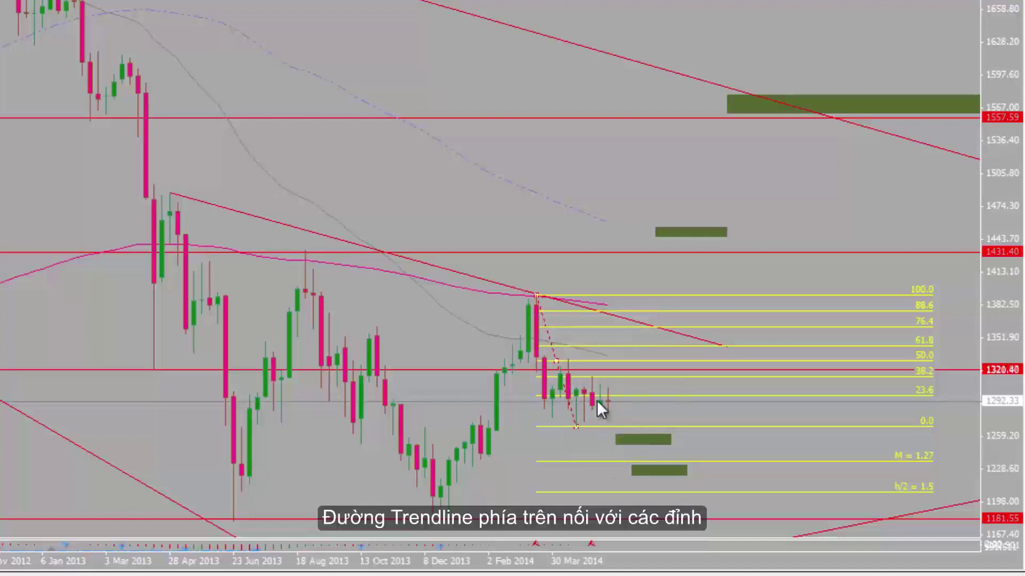
Draw two converging trendlines around the latest candles, one along the highs and one along the lows, meeting just after the last candle
middle_click(569, 357)
left_click_drag(570, 358, 648, 408)
middle_click(571, 425)
mouse_move(571, 425)
left_mouse_down()
mouse_move(647, 400)
mouse_move(582, 427)
left_mouse_up()
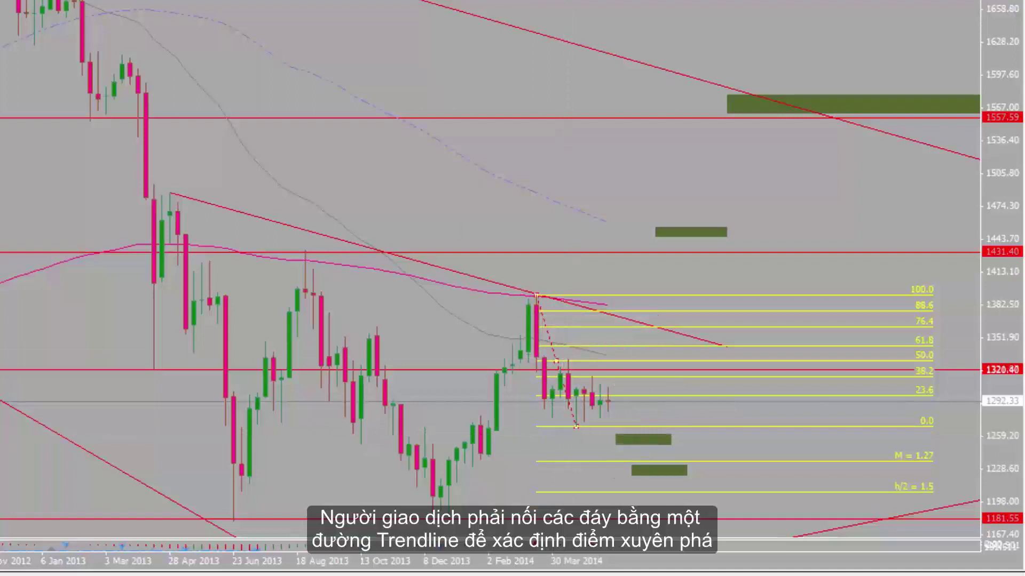
left_click_drag(561, 367, 635, 402)
left_click_drag(561, 366, 569, 360)
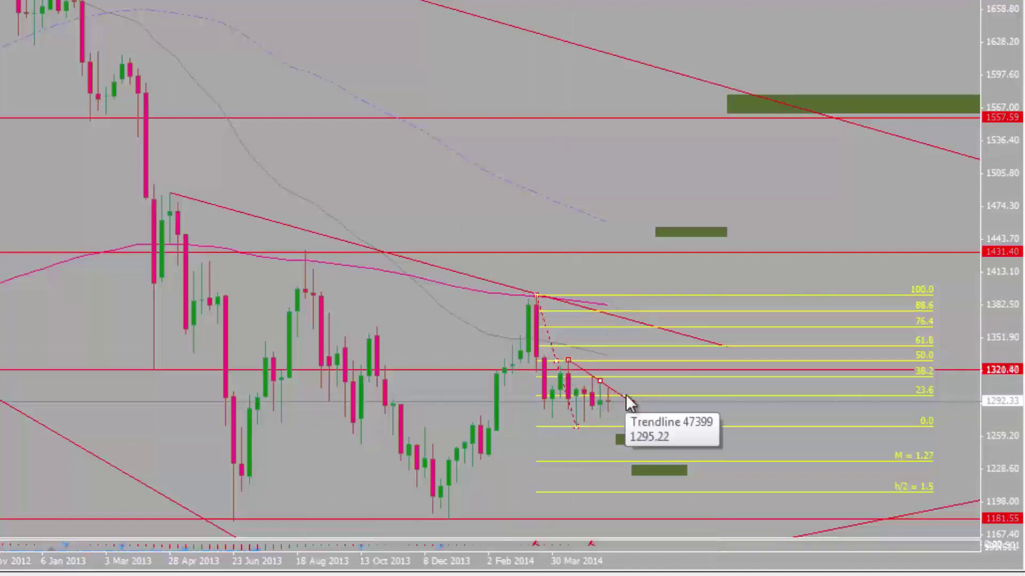
left_click_drag(629, 401, 560, 425)
Move the Fibonacci to the pennant's lower breakout point and extend the 76.4 box's description to "76.4 F W + H CANDLE W + H/2 P W"
left_click_drag(555, 361, 590, 344)
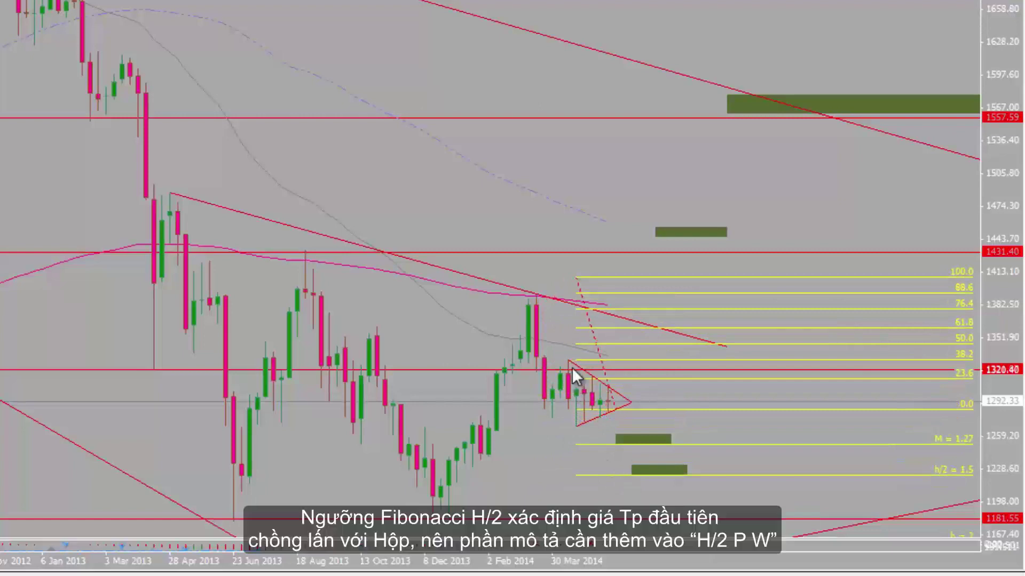
right_click(635, 472)
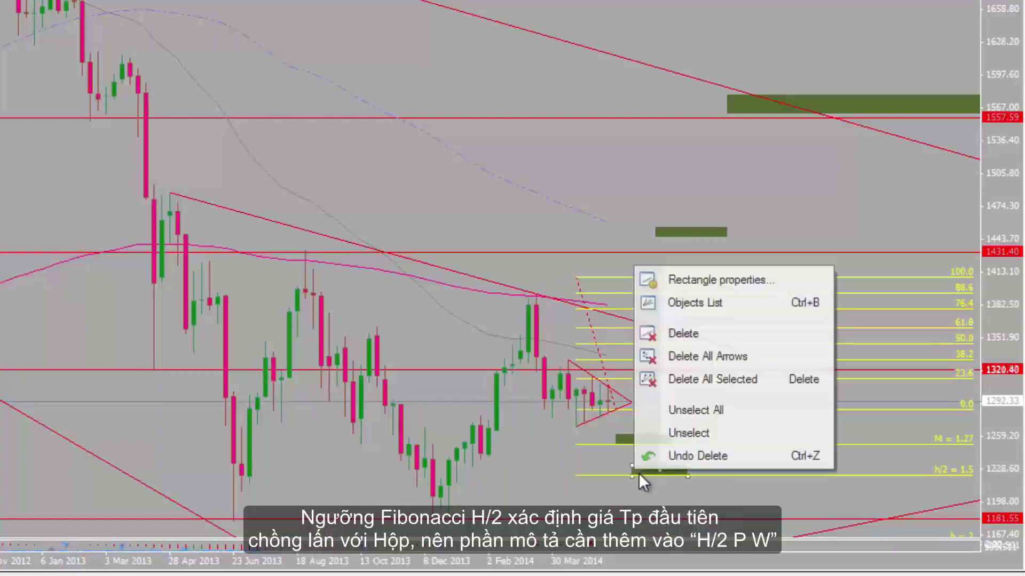
left_click(665, 286)
left_click(352, 178)
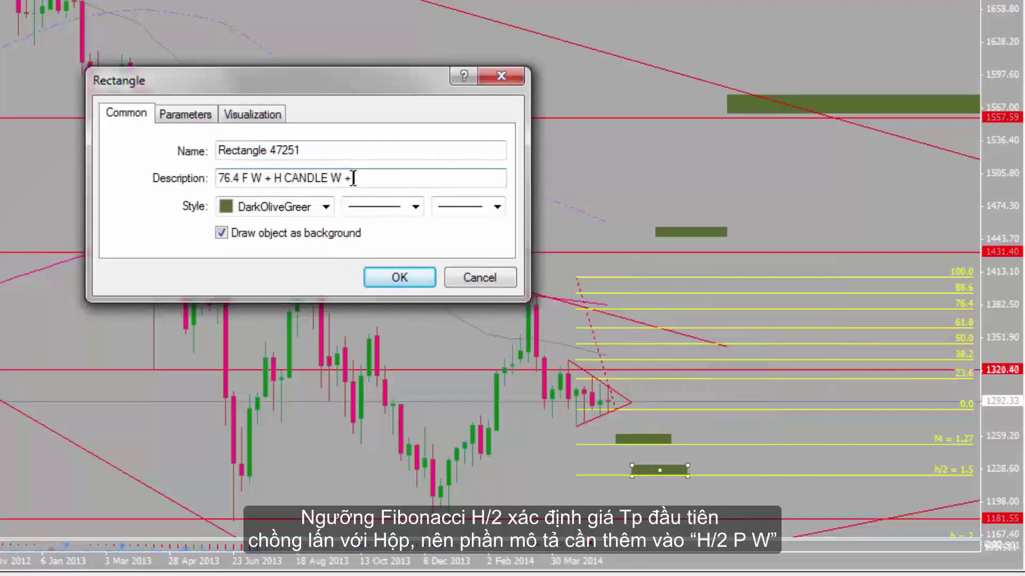
type("H/2 P W")
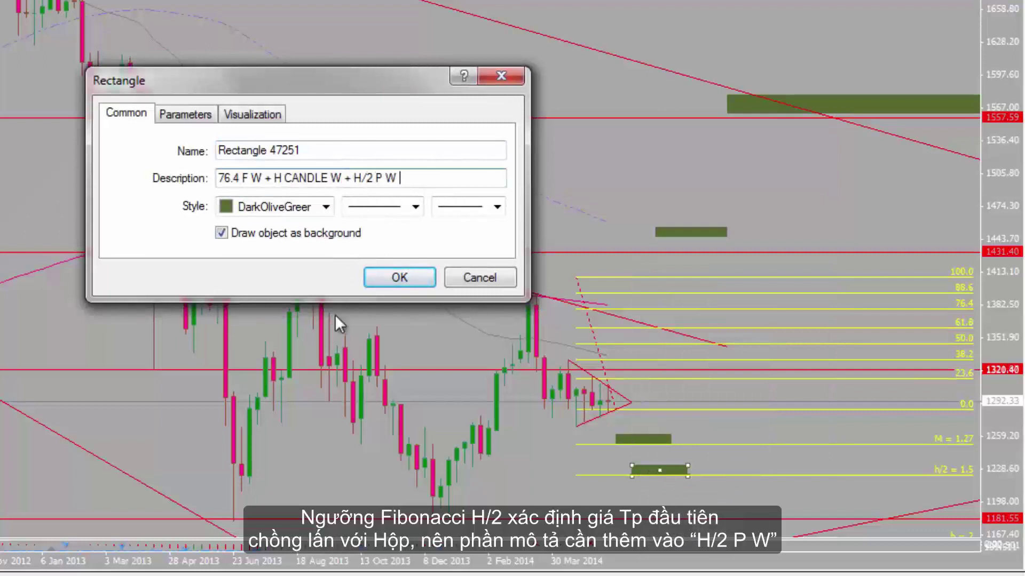
left_click(377, 280)
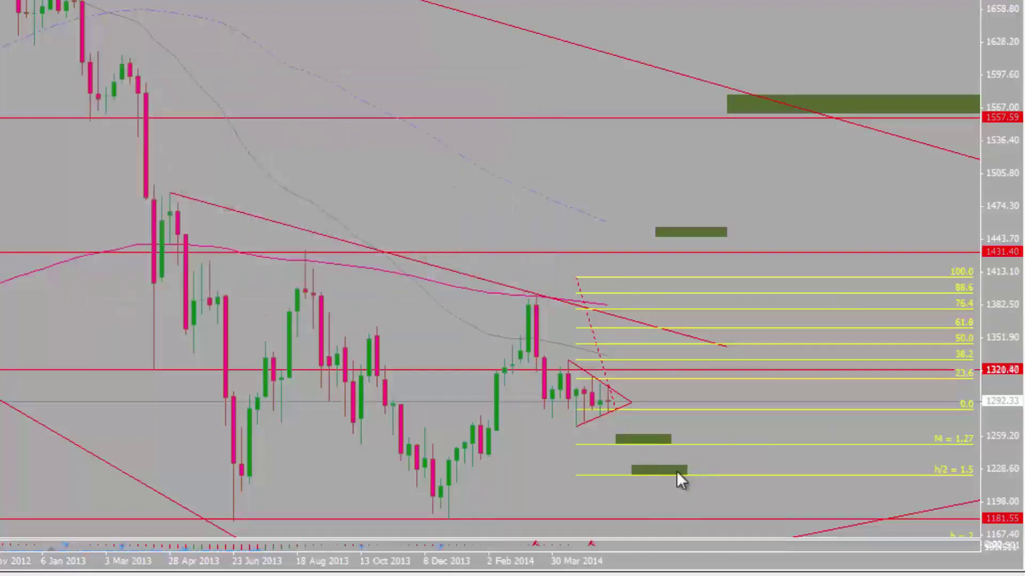
Extend the description of the large box just below the h = 2 level to "61.8 F M + H DT M + H P W"
left_click_drag(983, 294, 747, 499)
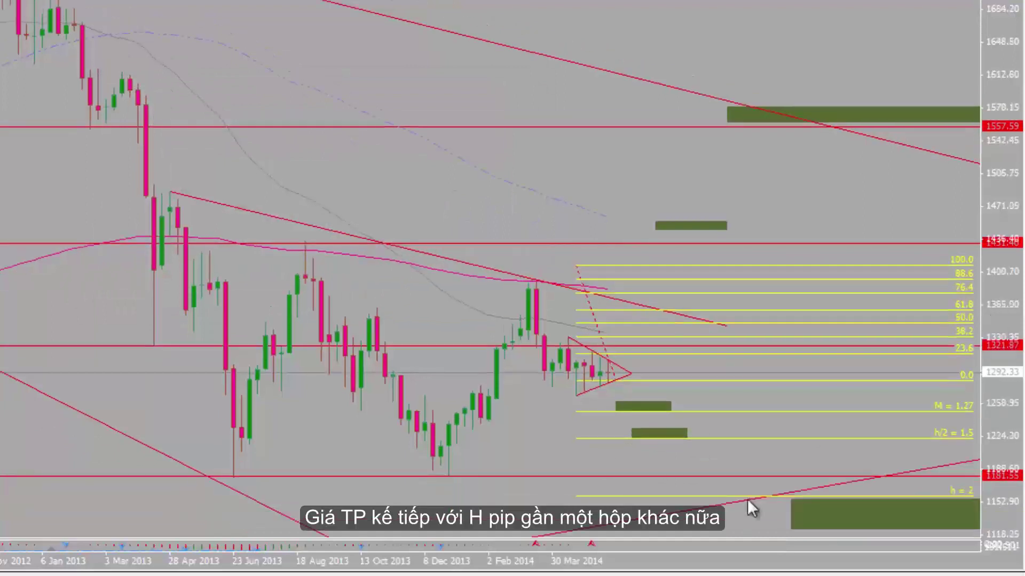
right_click(791, 503)
left_click(824, 310)
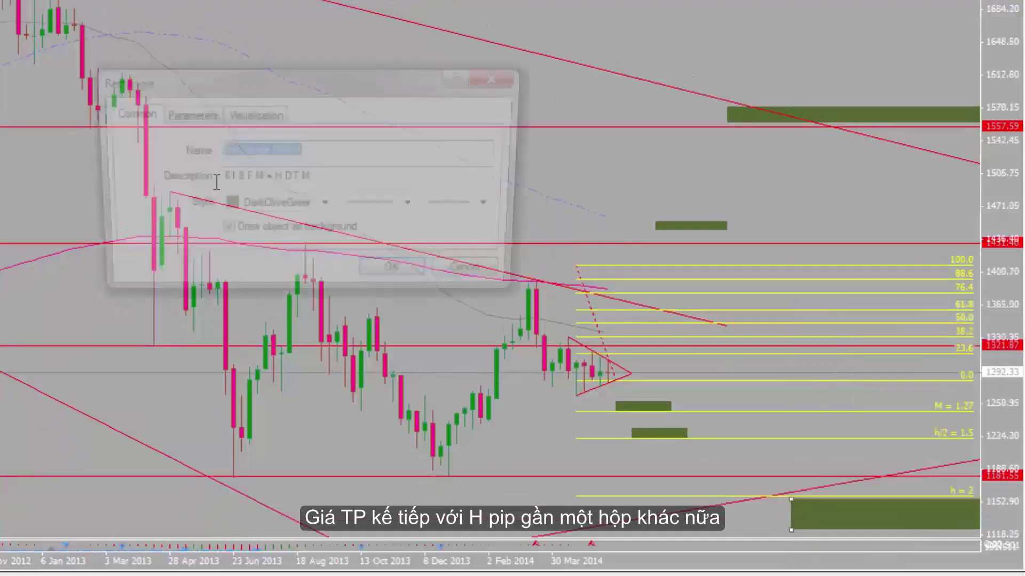
left_click(322, 180)
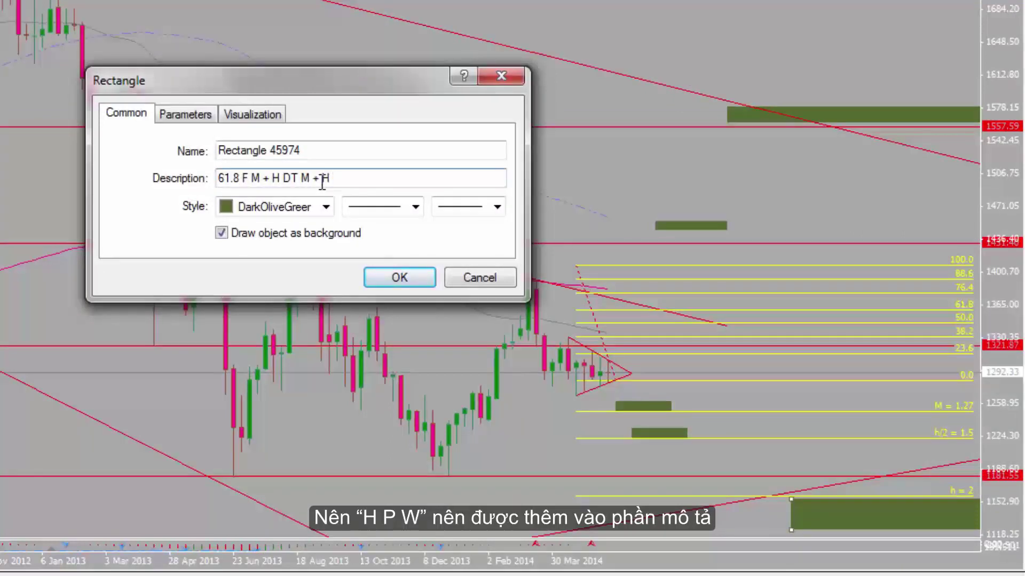
type("W")
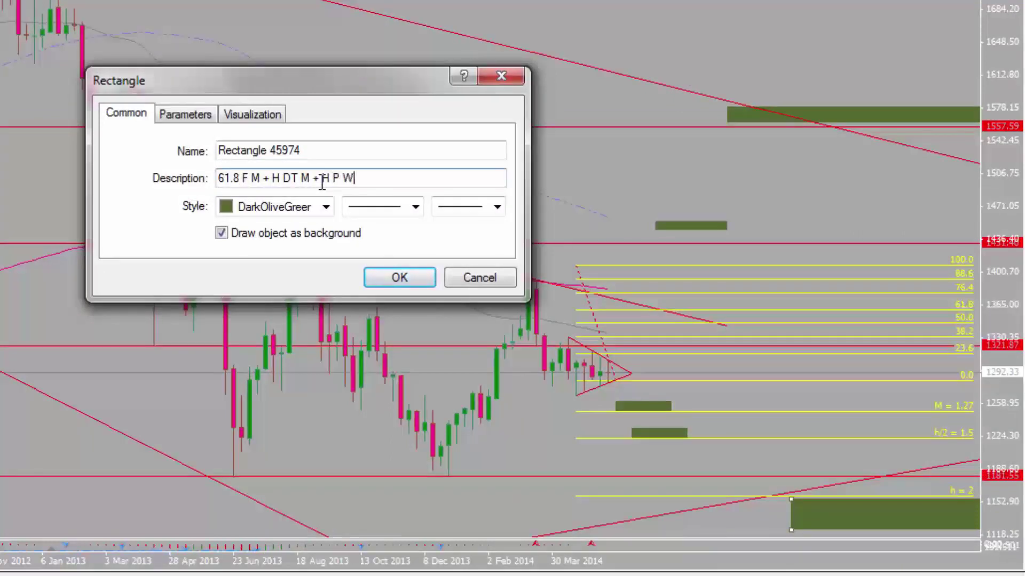
left_click(398, 276)
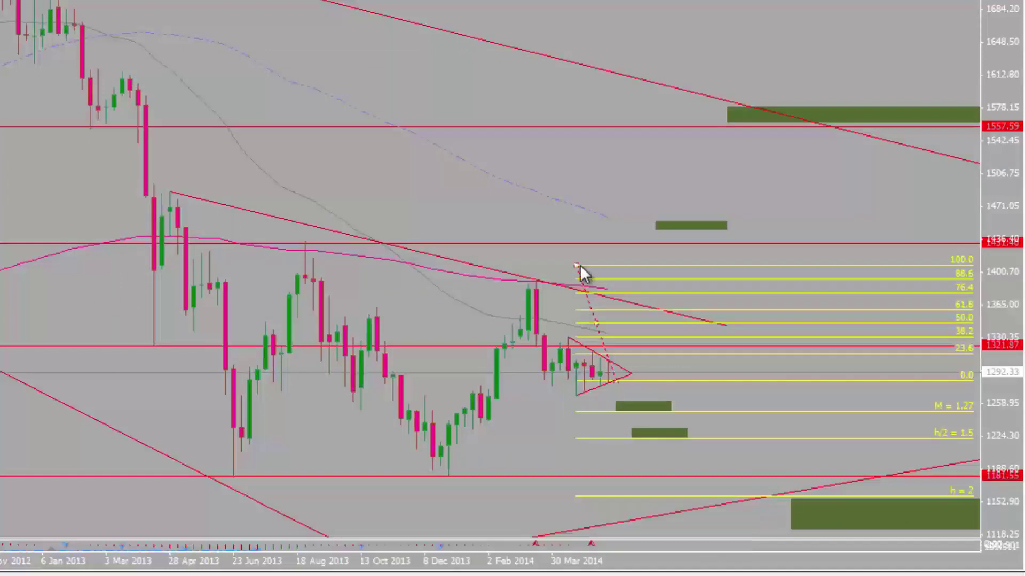
Resize the Fibonacci to the triangle's height and move it to the triangle's lower breakout point
left_click_drag(580, 265, 568, 338)
left_click_drag(627, 400, 564, 402)
left_click_drag(572, 366, 612, 350)
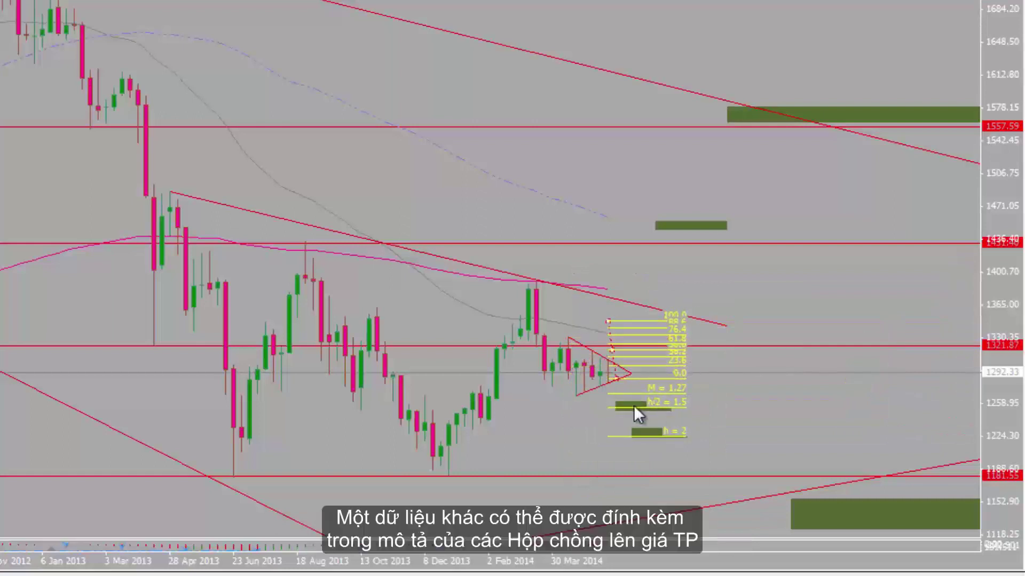
Extend the description of the upper small box below the triangle to "61.8 F W + H/2 T W"
right_click(614, 402)
left_click(656, 416)
left_click(309, 179)
type("/2")
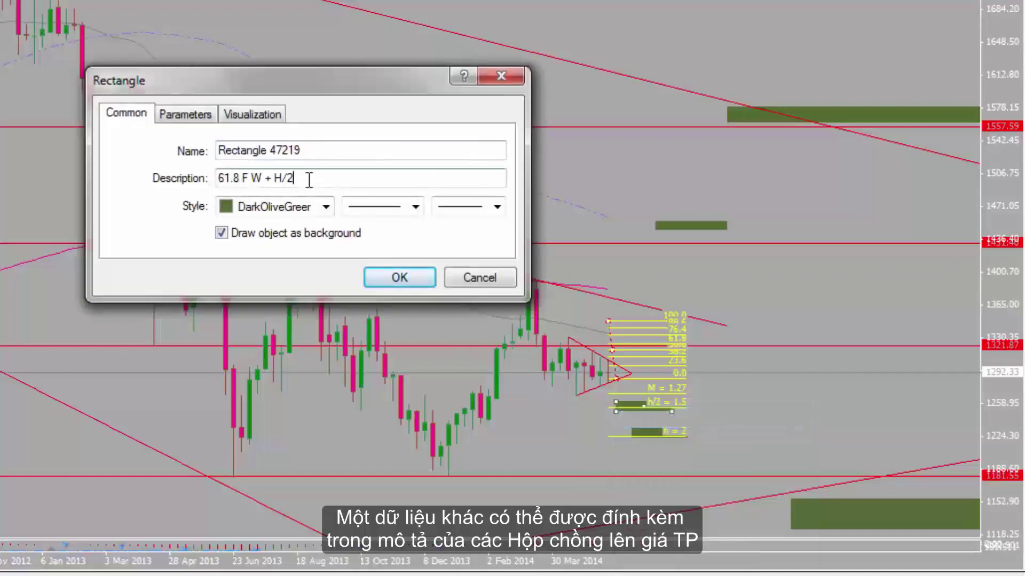
type(" T W")
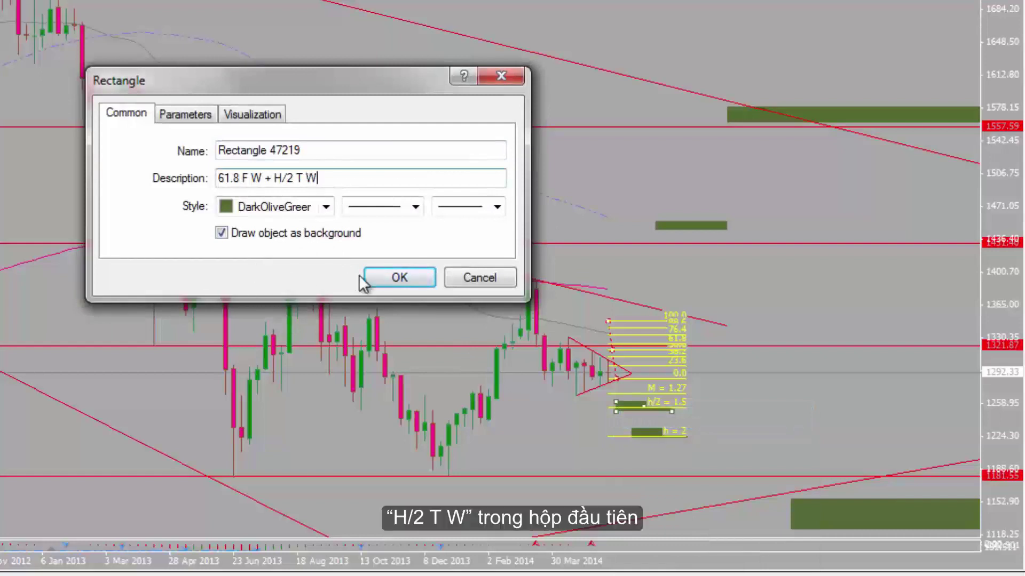
left_click(422, 281)
Add "+ H T W" to the end of the description of the small box near the h = 2 level
right_click(634, 431)
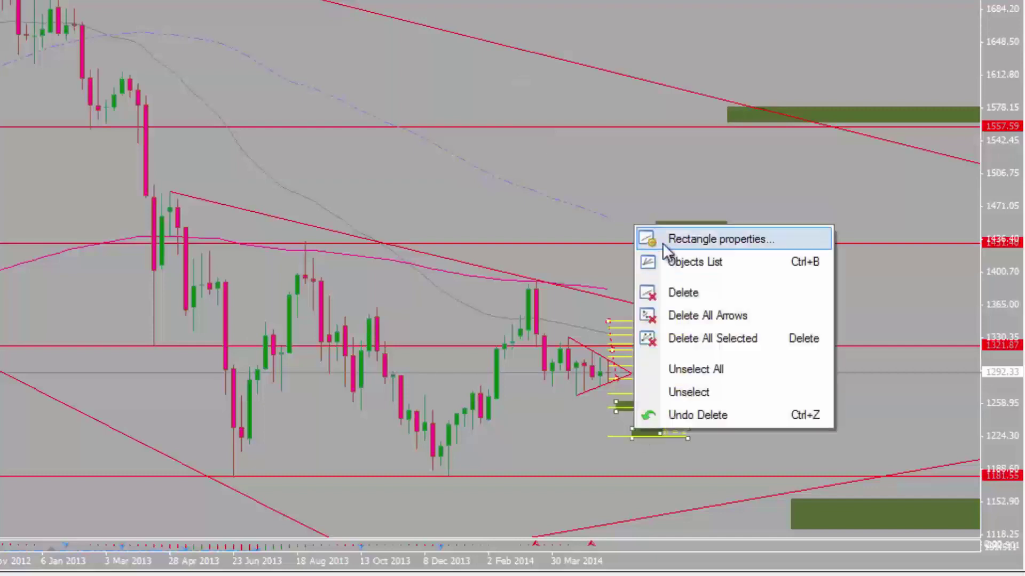
left_click(661, 242)
left_click(415, 179)
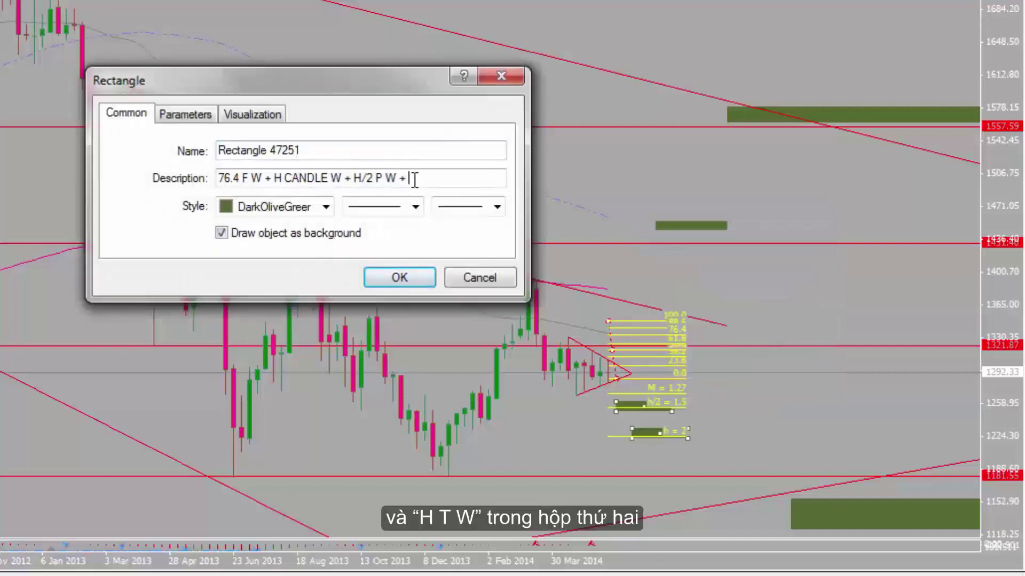
type("+ H T W")
left_click(401, 279)
Change the colour of the 76.4 box near the h = 2 level to turquoise
right_click(625, 435)
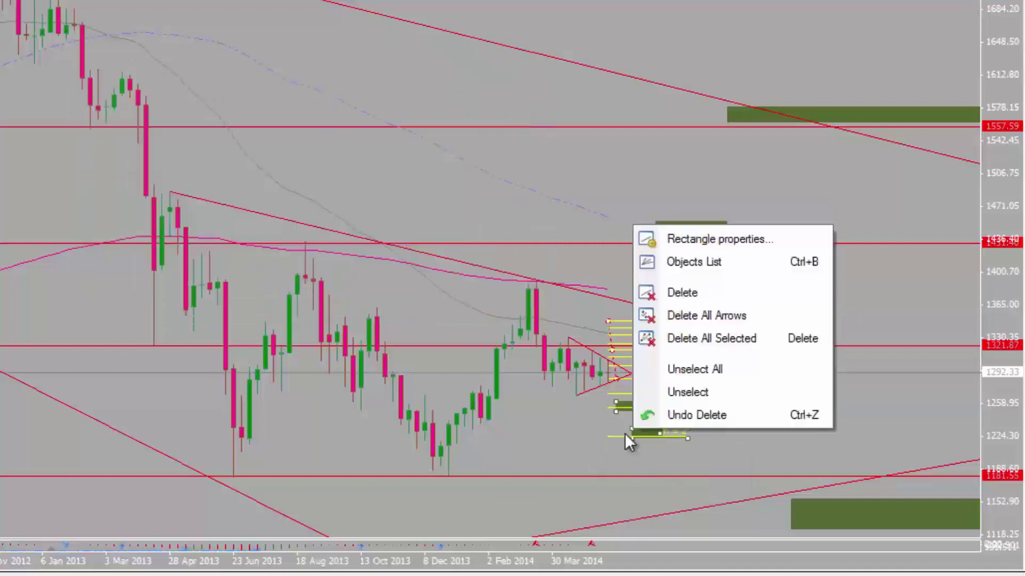
left_click(715, 239)
left_click(192, 112)
left_click(264, 115)
left_click(141, 114)
left_click(326, 207)
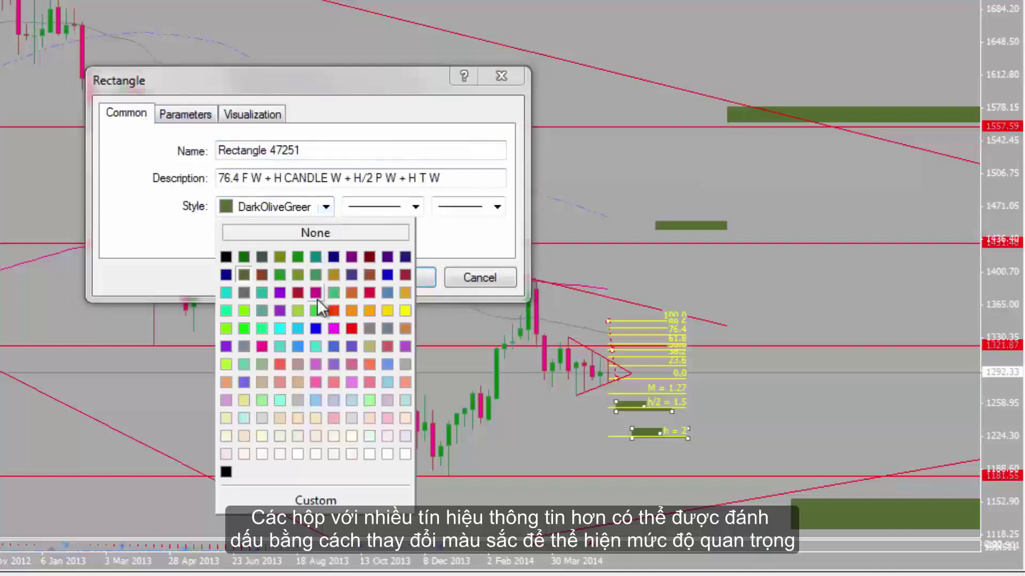
left_click(226, 293)
left_click(402, 278)
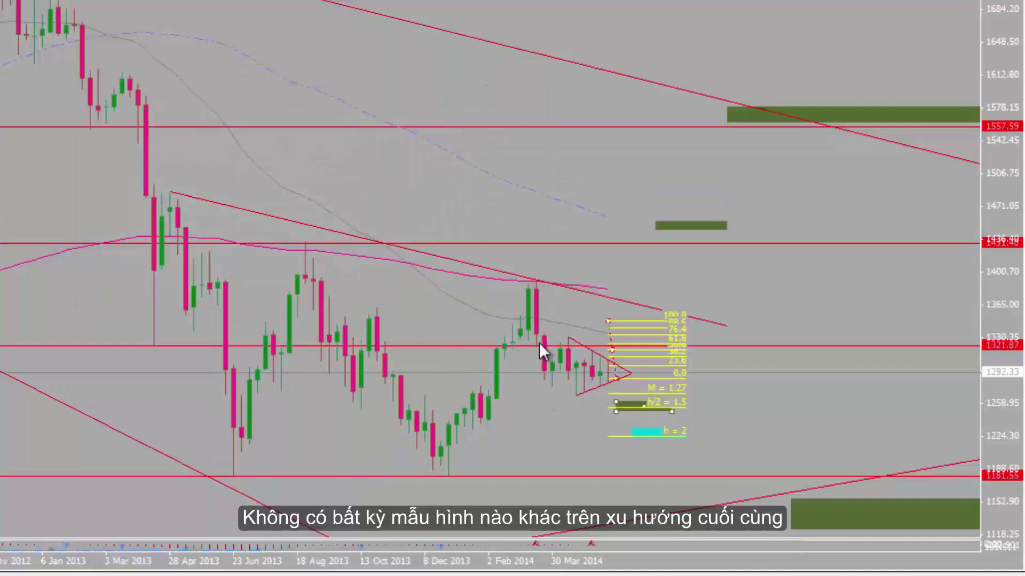
Deselect the upper small box below the triangle and delete the Fibonacci at the triangle's breakout point
double_click(623, 407)
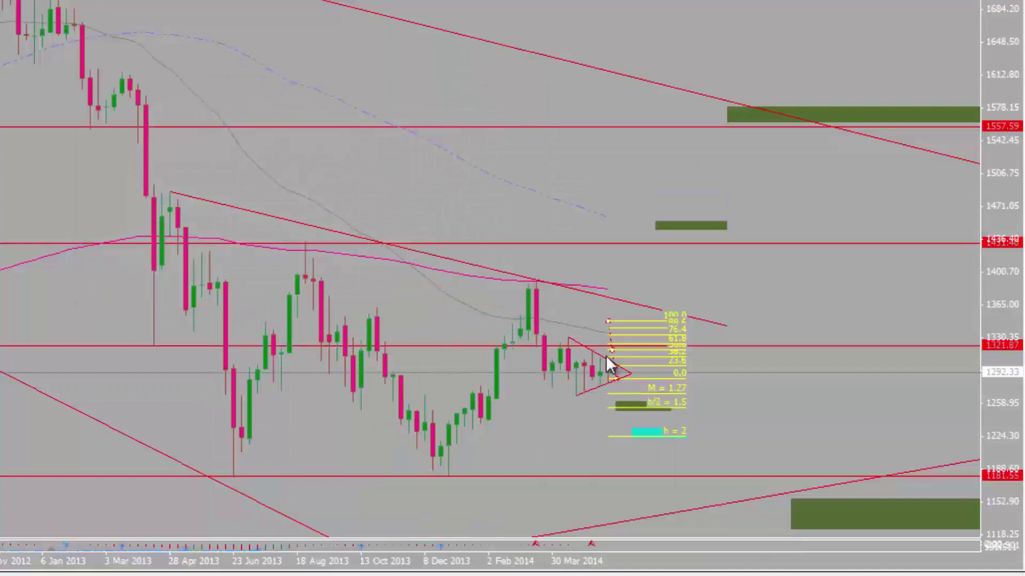
right_click(608, 316)
left_click(629, 379)
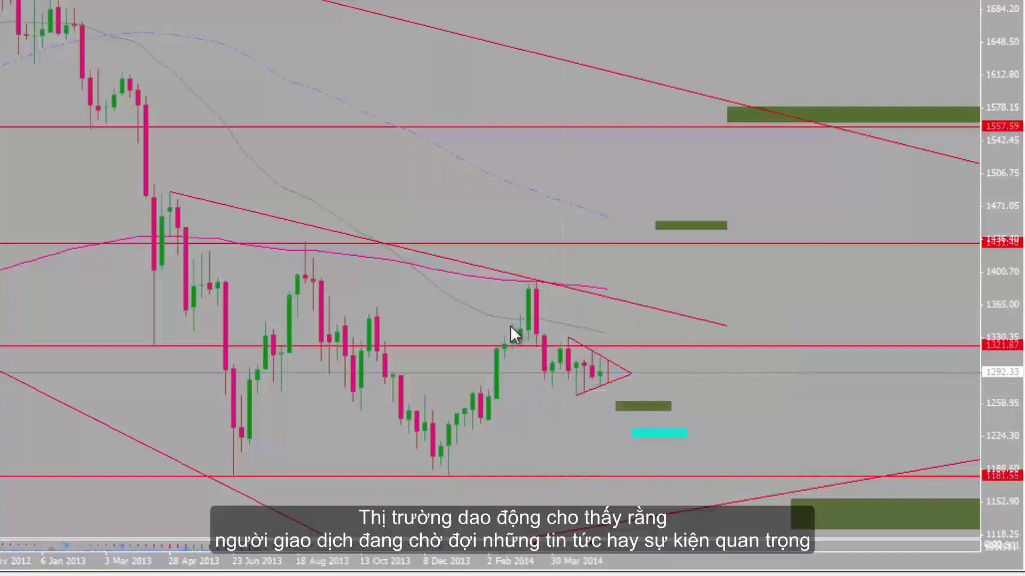
middle_click(660, 427)
left_click(658, 426)
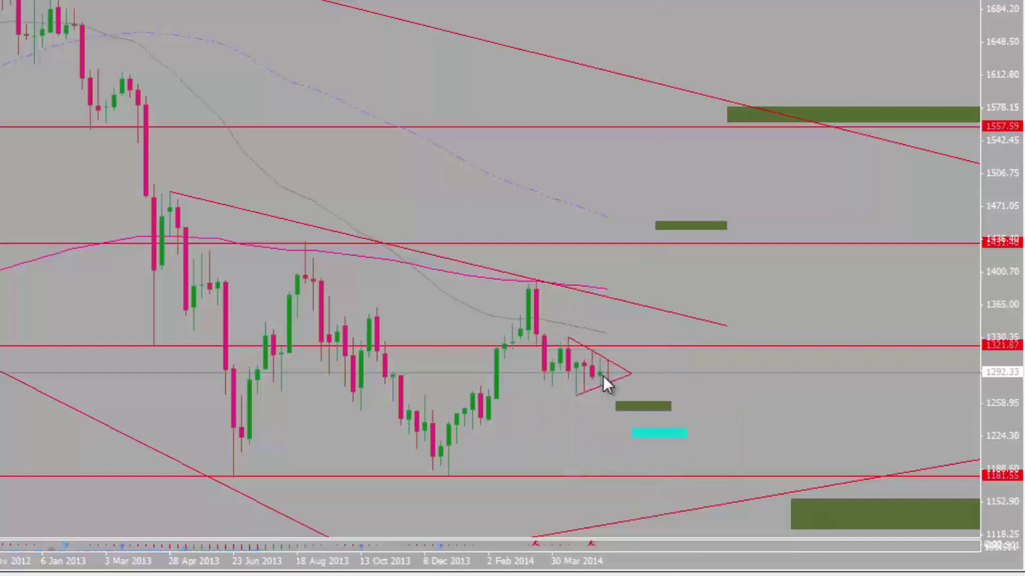
middle_click(628, 375)
left_click_drag(583, 395, 572, 337)
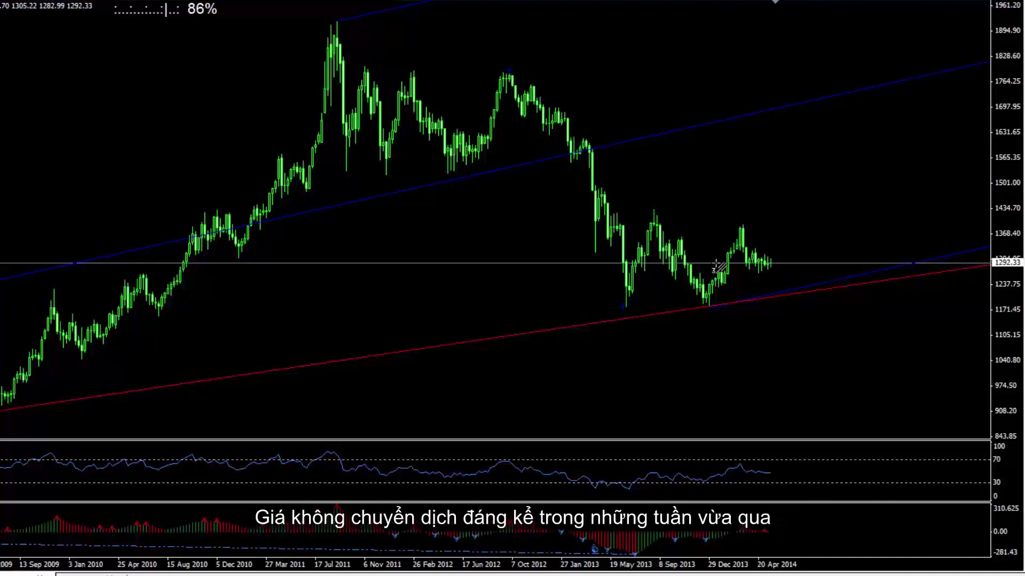
Place an Andrews' Pitchfork on the weekly chart through the October 2012 high, the mid-2013 low and the March 2014 high
left_click(739, 233)
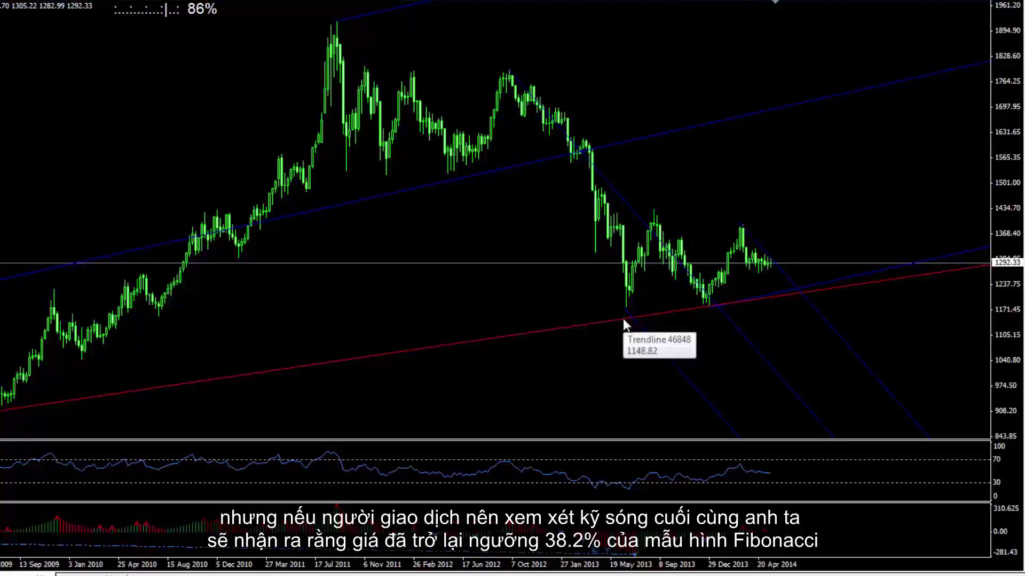
middle_click(765, 272)
left_click_drag(759, 293, 765, 334)
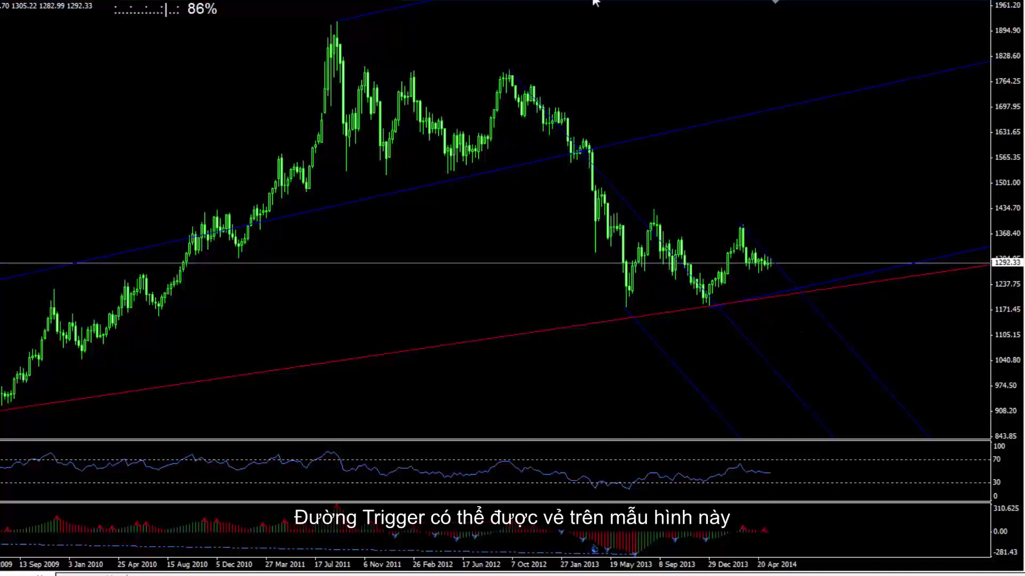
Draw a descending trendline from the October 2012 high past the March 2014 high and show it only on Daily and Weekly
left_click_drag(521, 78, 948, 357)
right_click(951, 360)
left_click(918, 368)
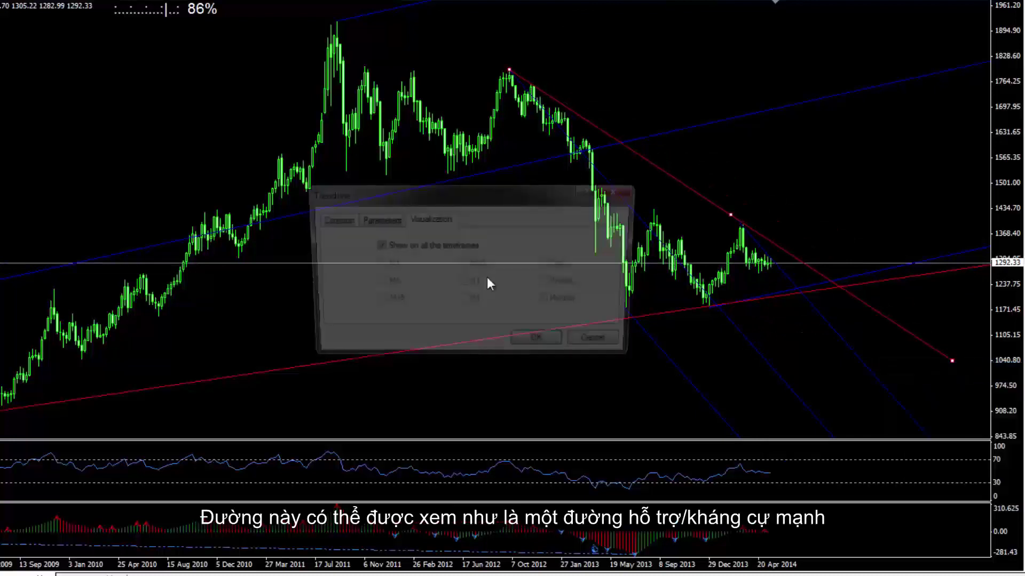
left_click(548, 283)
left_click(548, 264)
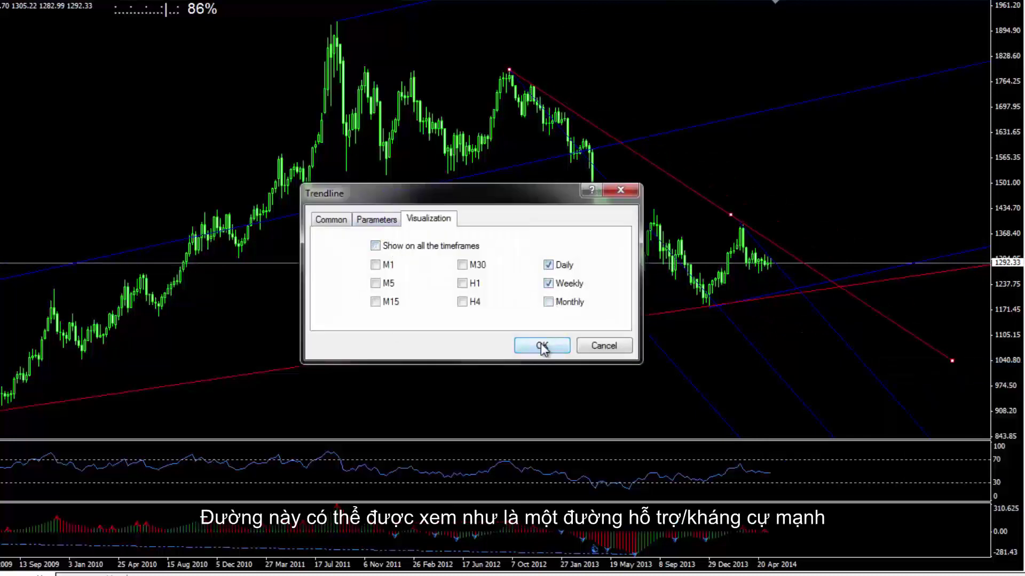
left_click(541, 347)
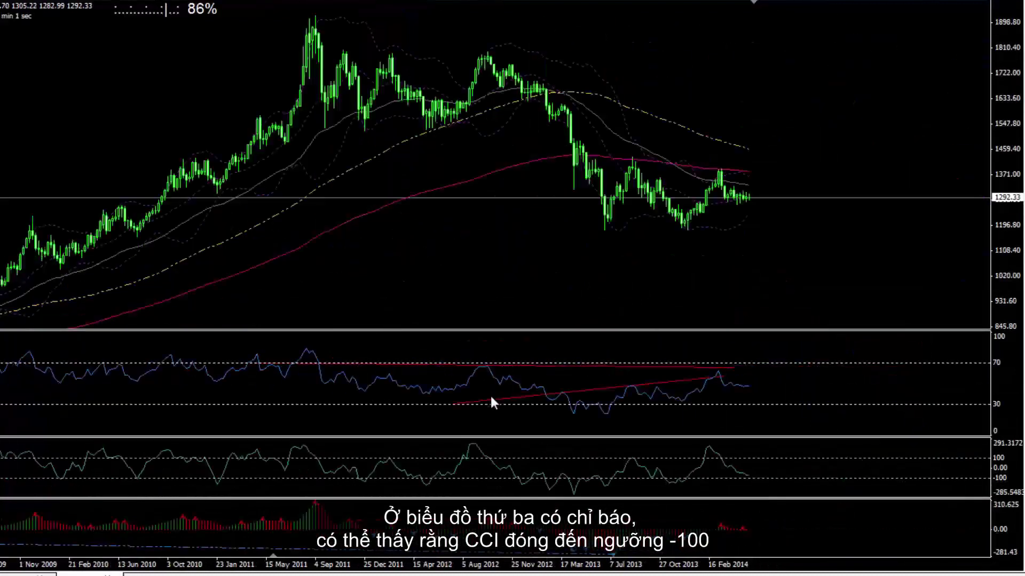
Delete the two old red trendlines from the RSI window of the weekly indicator chart
right_click(492, 398)
left_click(507, 450)
right_click(722, 371)
left_click(739, 421)
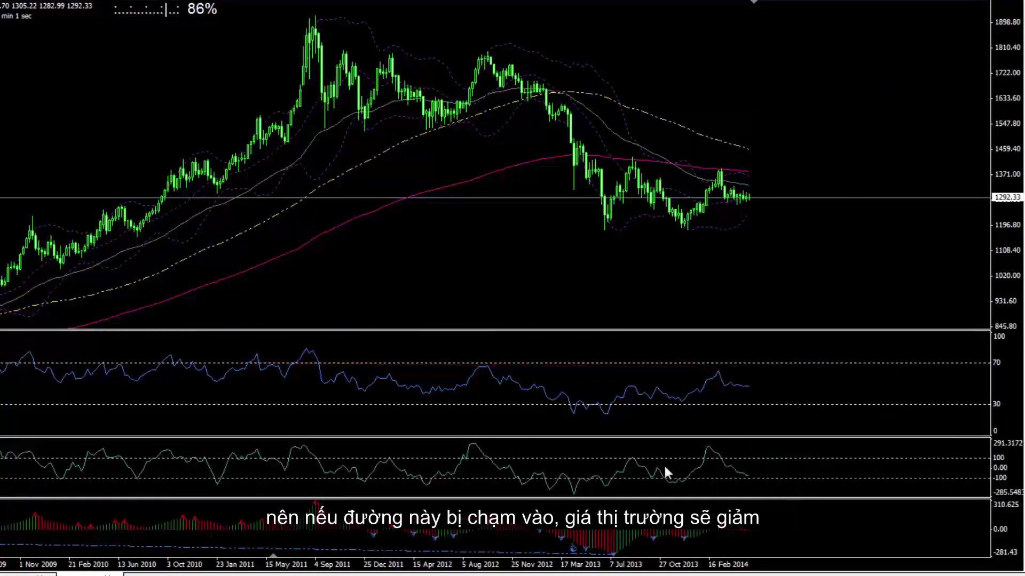
Draw a rising trendline under the RSI lows from its mid-2013 low and show it only on the Weekly timeframe
mouse_move(747, 476)
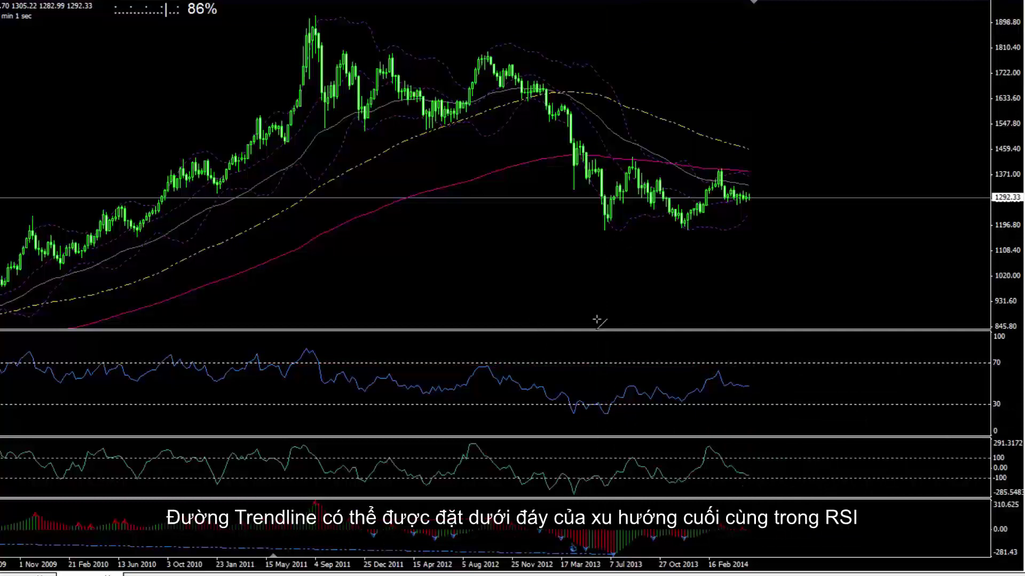
left_click_drag(607, 413, 799, 385)
right_click(783, 385)
left_click(813, 389)
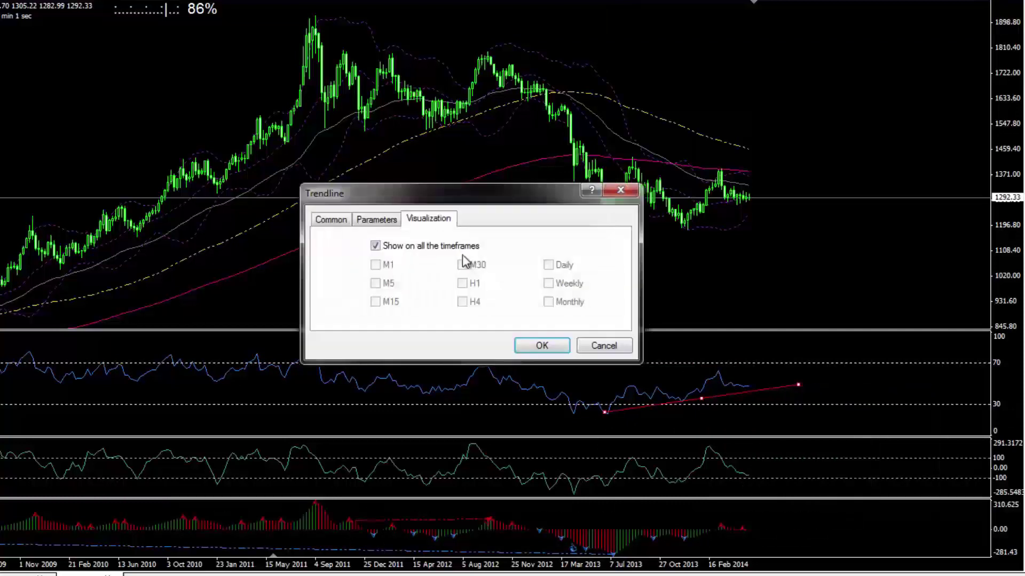
left_click(549, 283)
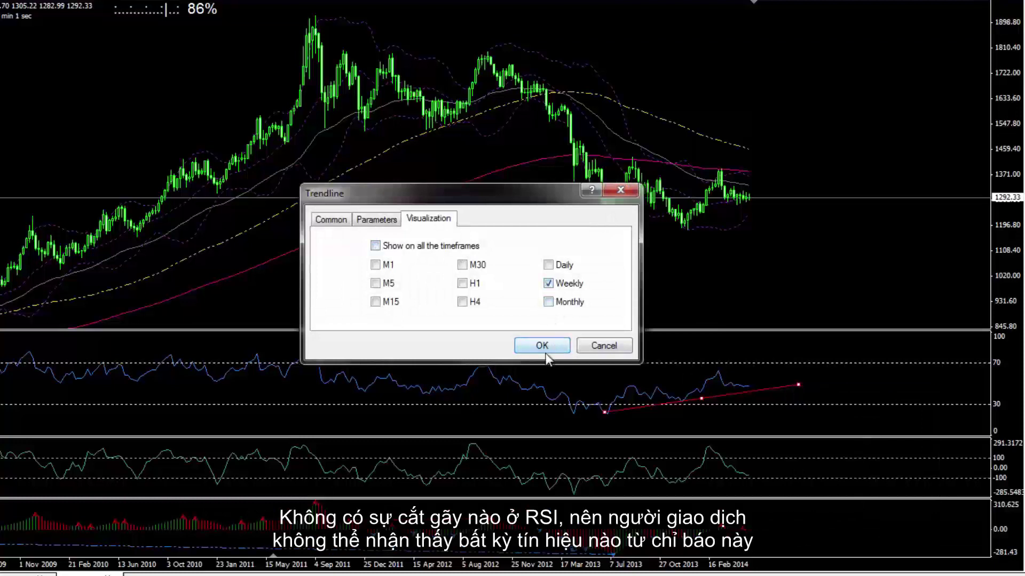
left_click(541, 345)
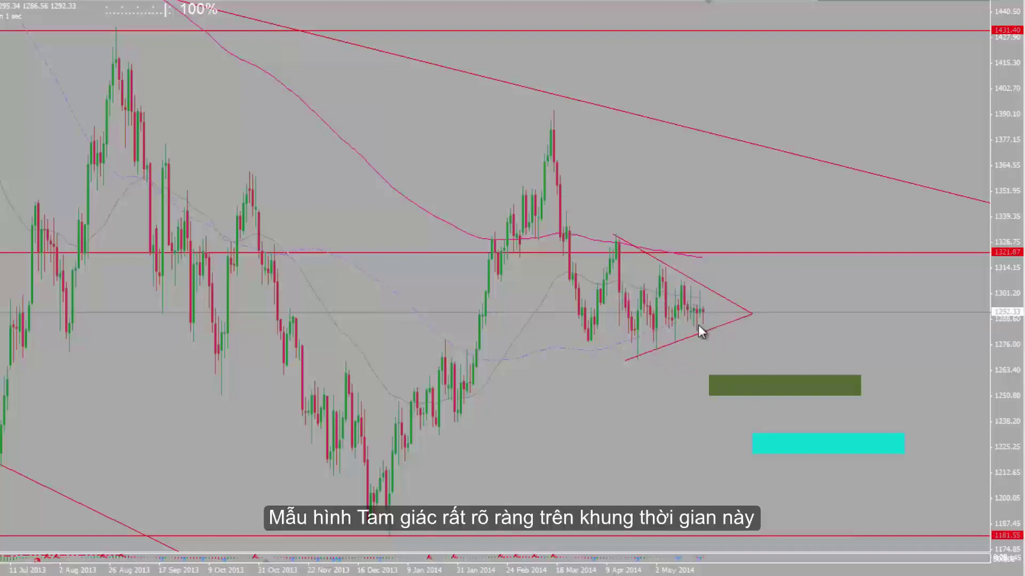
Refit the triangle's lower line to the daily lows and draw a Fibonacci from the March 2014 high to the triangle's lowest low
left_click_drag(631, 361, 642, 358)
left_click_drag(738, 323, 738, 311)
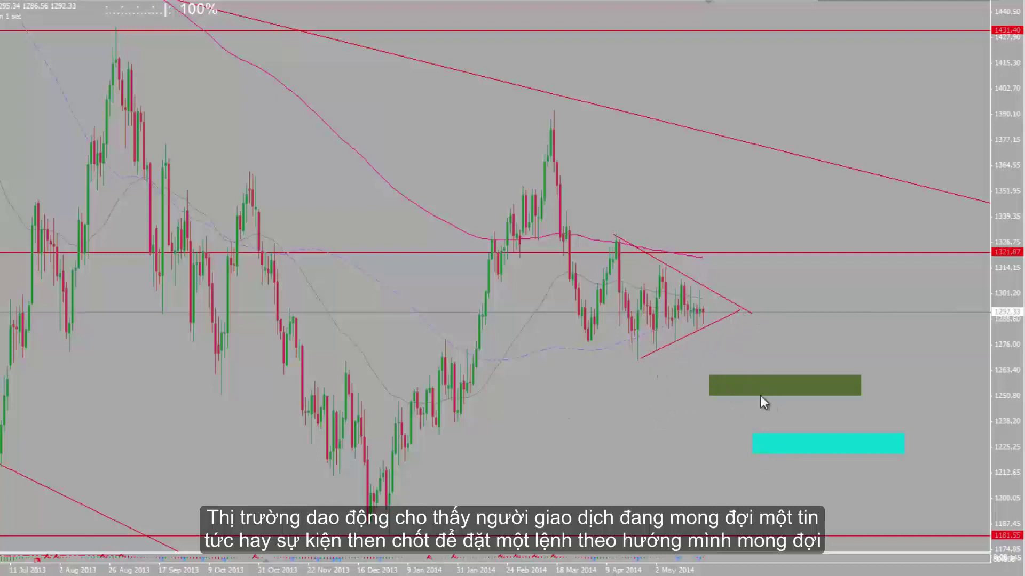
left_click(730, 1)
mouse_move(553, 110)
left_mouse_down()
mouse_move(568, 362)
mouse_move(592, 347)
mouse_move(638, 363)
left_mouse_up()
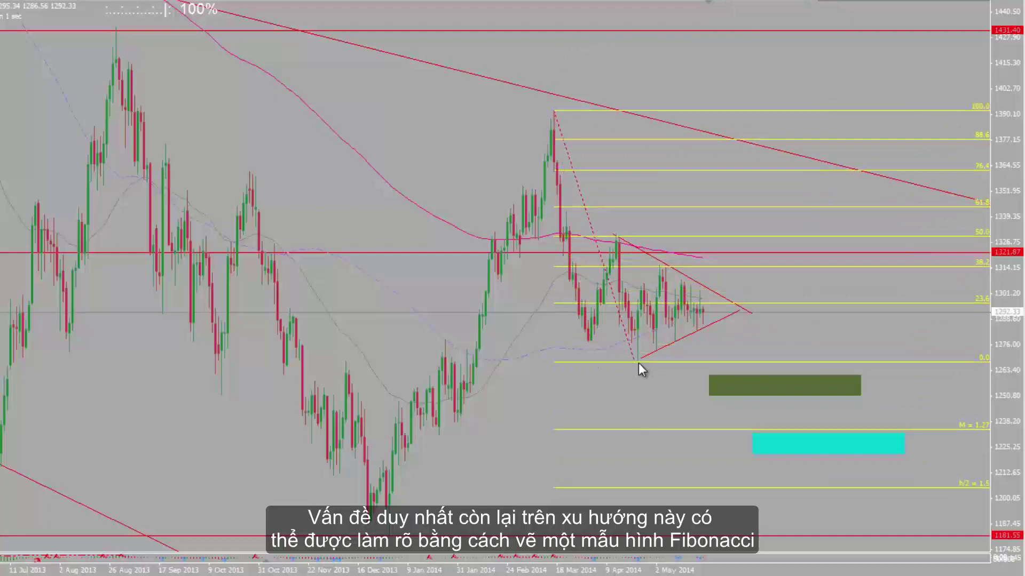
Draw a small box at the 61.8 Fibonacci level and enter the description "61.8 F D"
left_click(795, 2)
left_click_drag(786, 202, 840, 210)
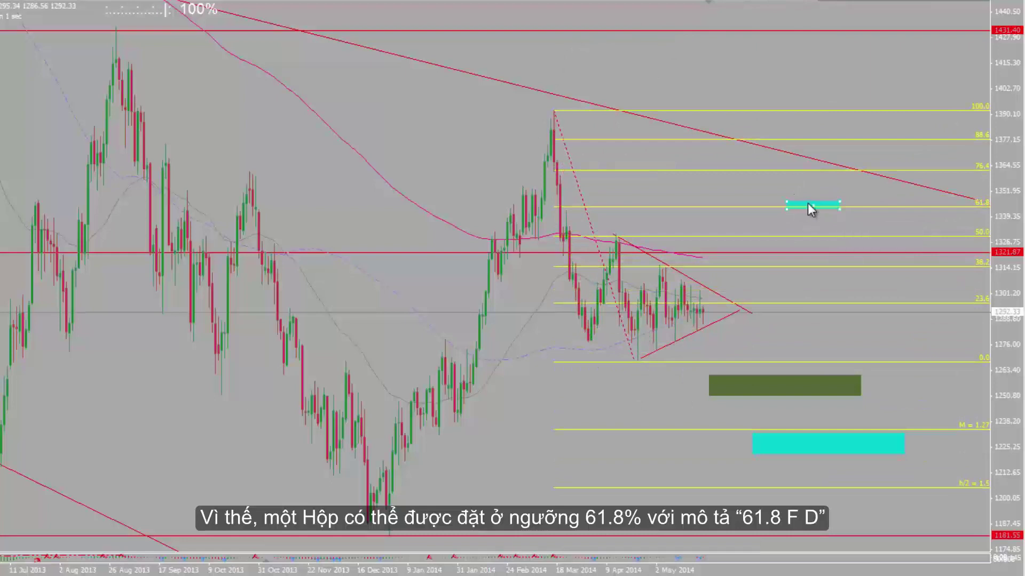
right_click(764, 204)
left_click(790, 210)
left_click(425, 272)
type("61.8 F D")
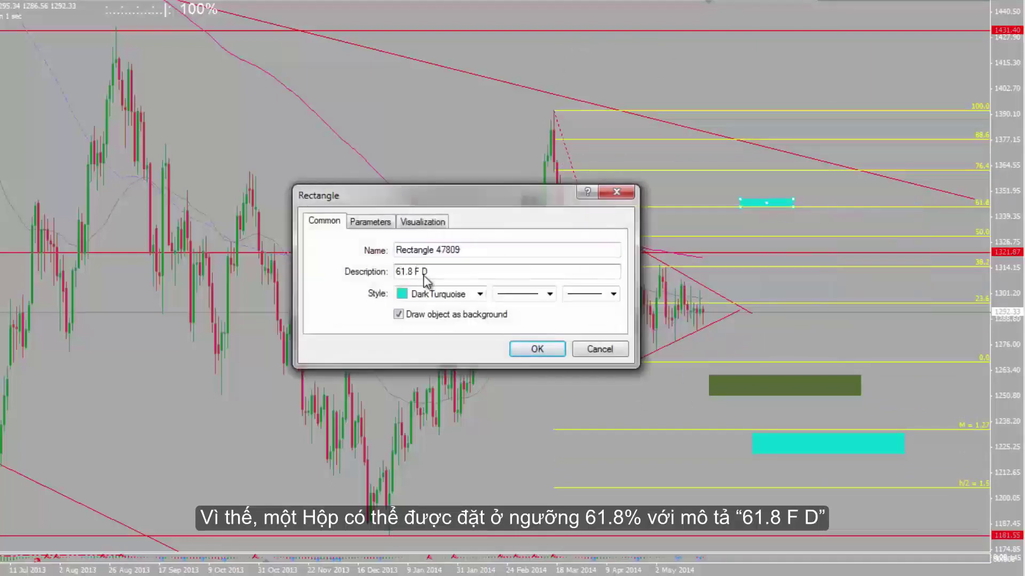
Change the 61.8 F D box's colour to green and deselect the box
left_click(479, 295)
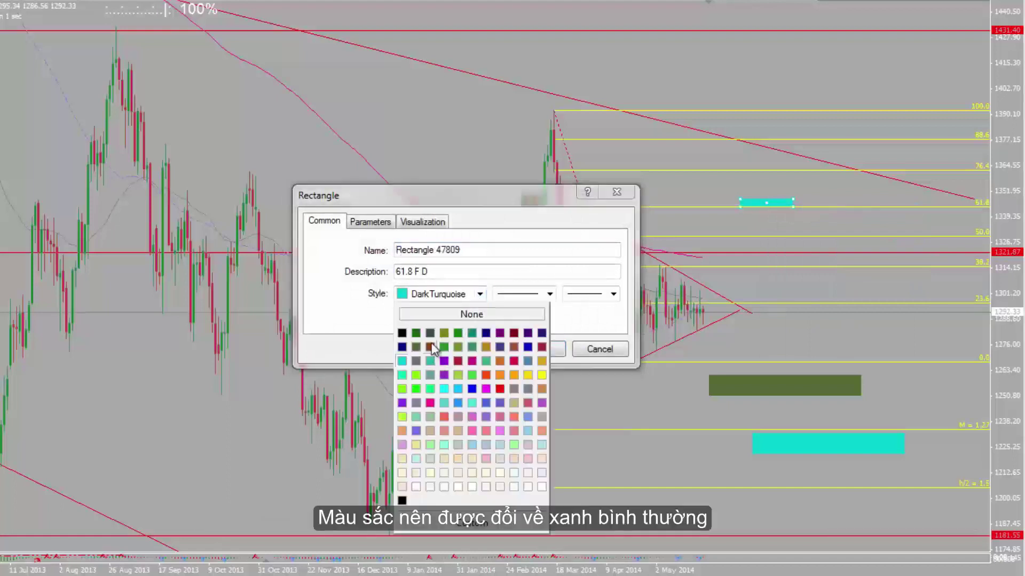
left_click(457, 334)
left_click(534, 349)
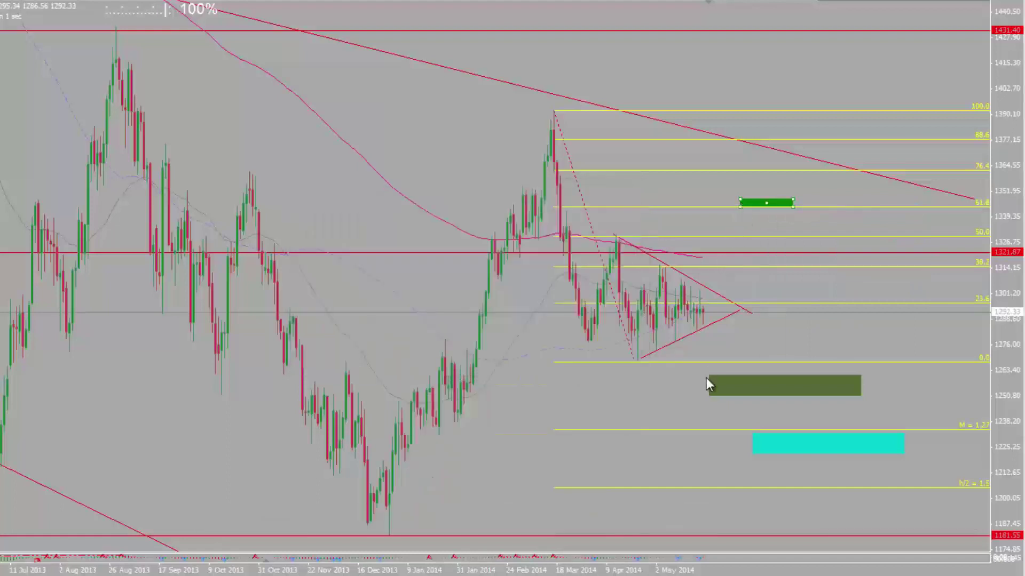
double_click(741, 204)
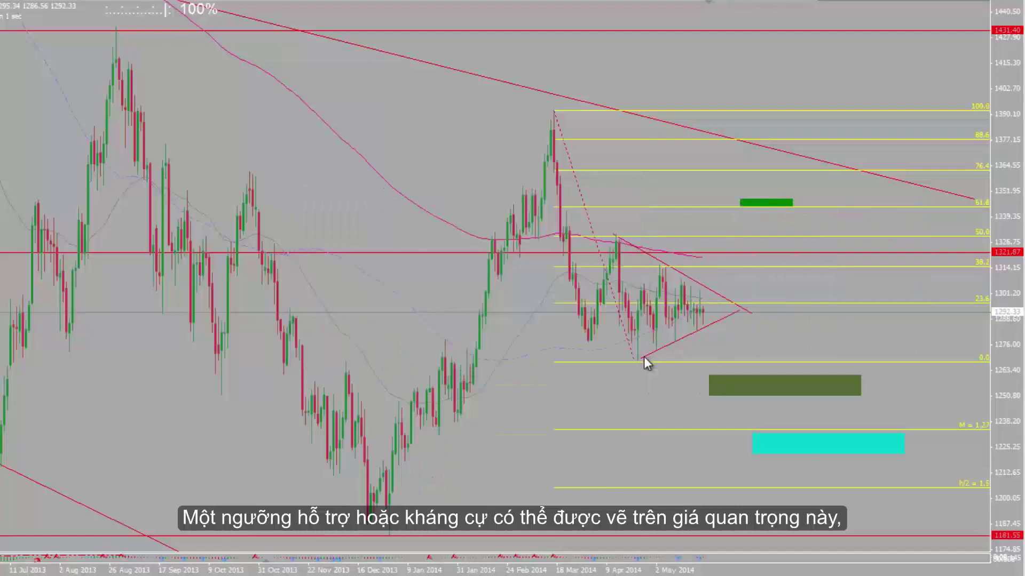
Place a horizontal line at about 1237.40 on the daily chart and enable H4 and H1 instead of all timeframes
scroll(585, 237, "up", 1)
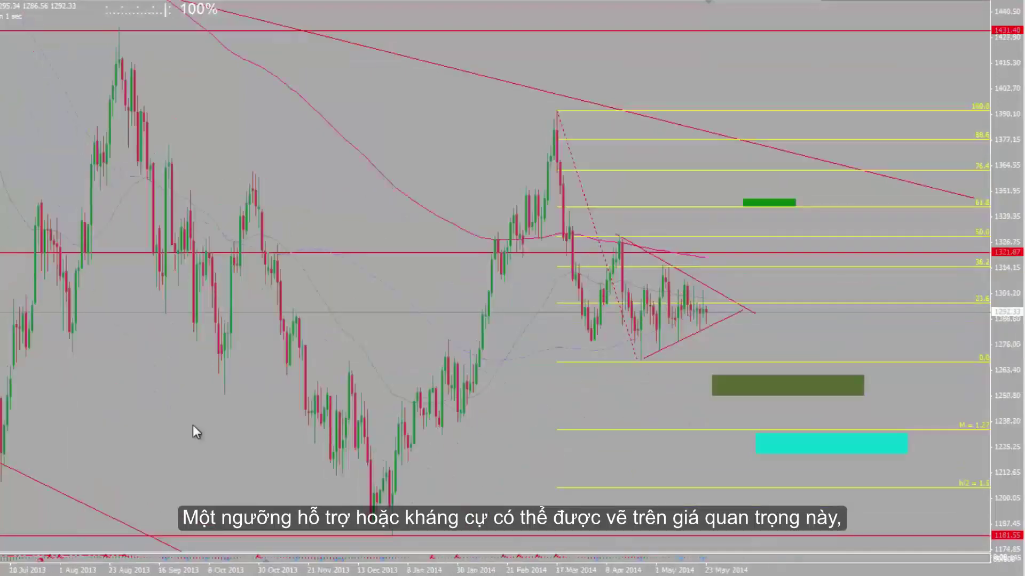
left_click(394, 426)
right_click(395, 433)
left_click(421, 433)
left_click(369, 248)
left_click(457, 305)
left_click(456, 286)
Give the horizontal line at about 1237.40 the description "L D"
left_click(324, 221)
left_click(406, 272)
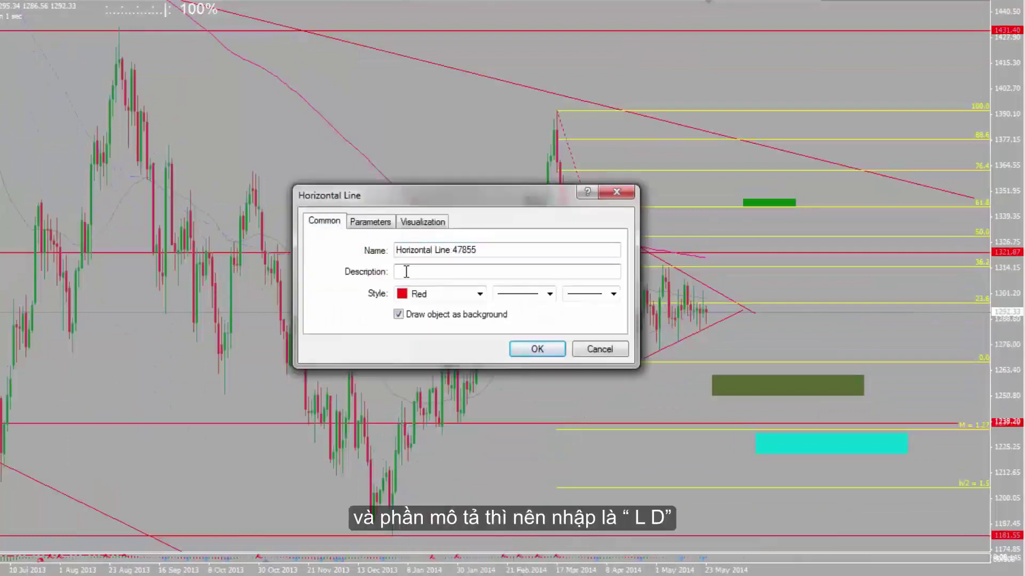
left_click(535, 350)
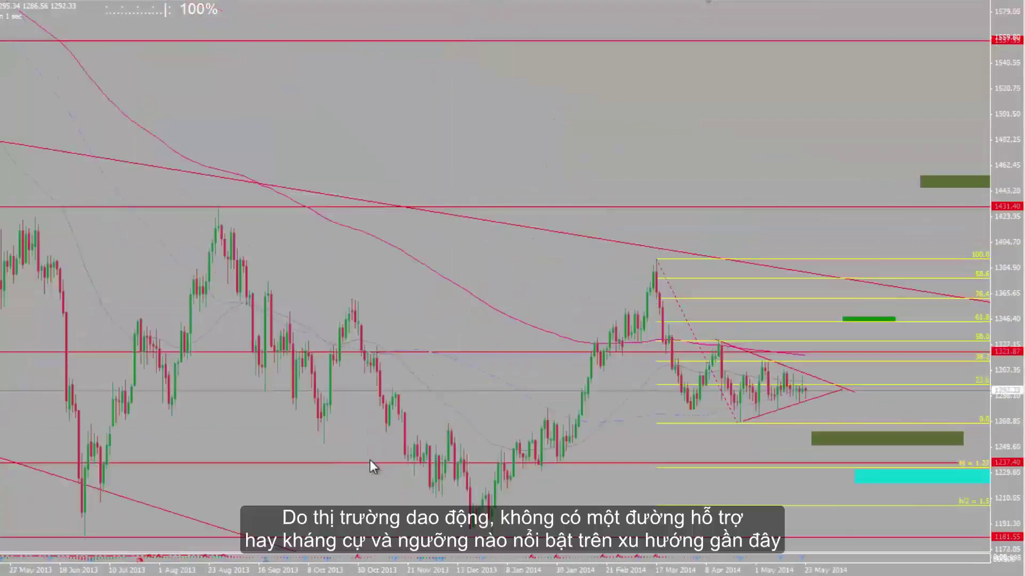
Copy the 1237.40 horizontal line to about 1354.65 and delete the daily Fibonacci
left_click_drag(370, 460, 389, 308)
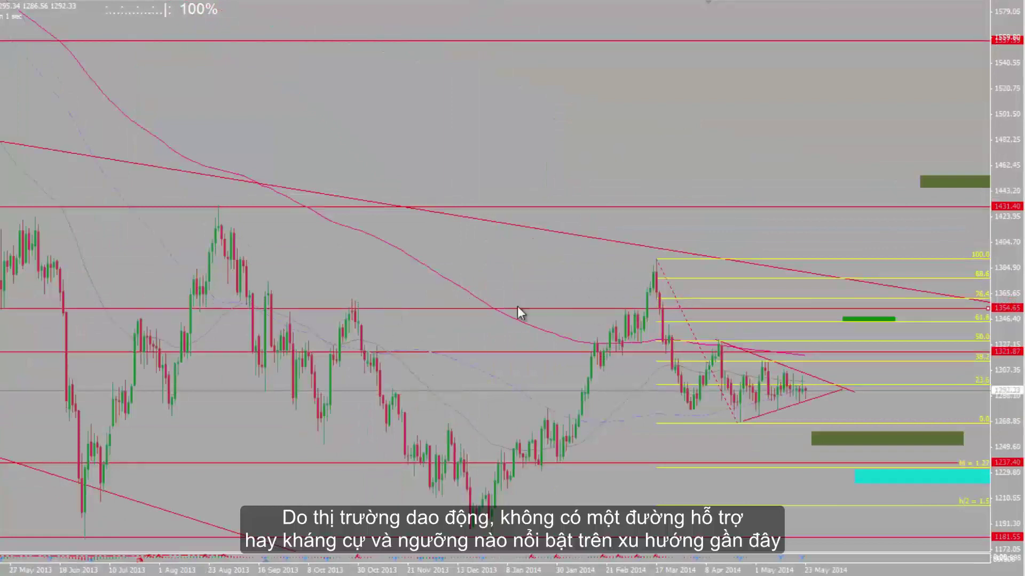
scroll(510, 176, "down", 3)
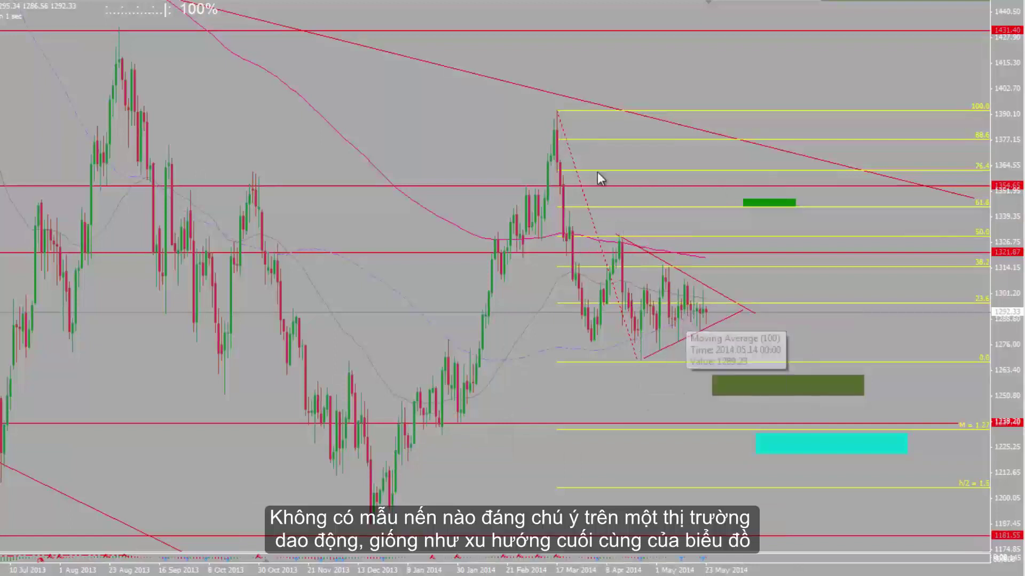
right_click(558, 114)
left_click(581, 167)
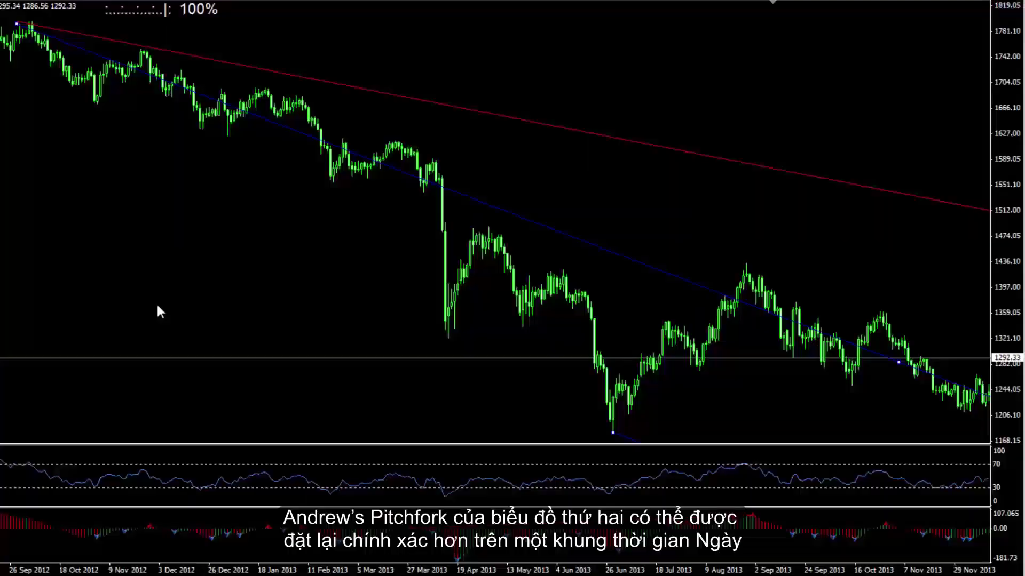
Align the bearish pitchfork's first anchor with the October 2012 peak and add a bullish pitchfork from the December 2013 low
left_click_drag(228, 20, 235, 24)
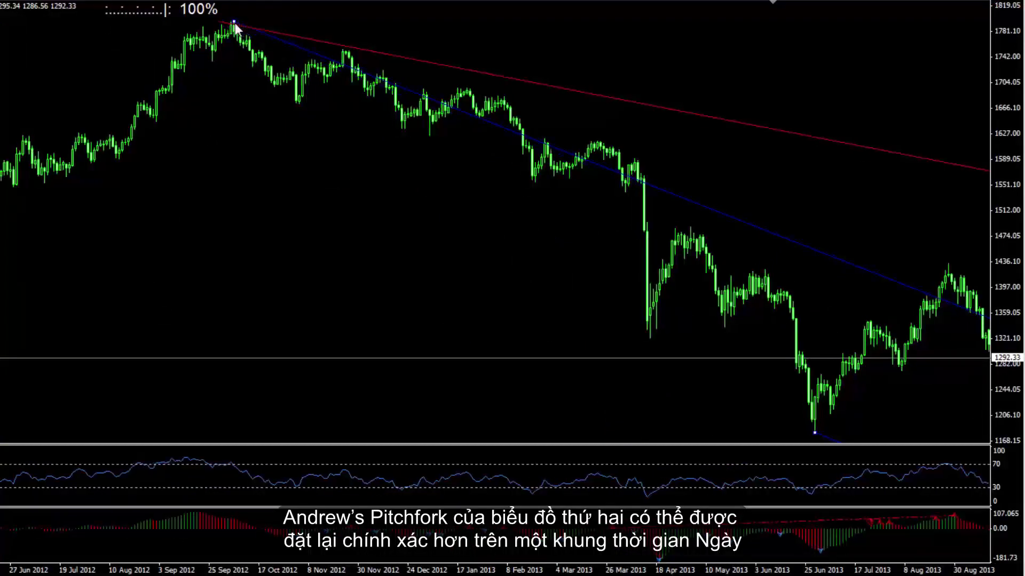
key("End")
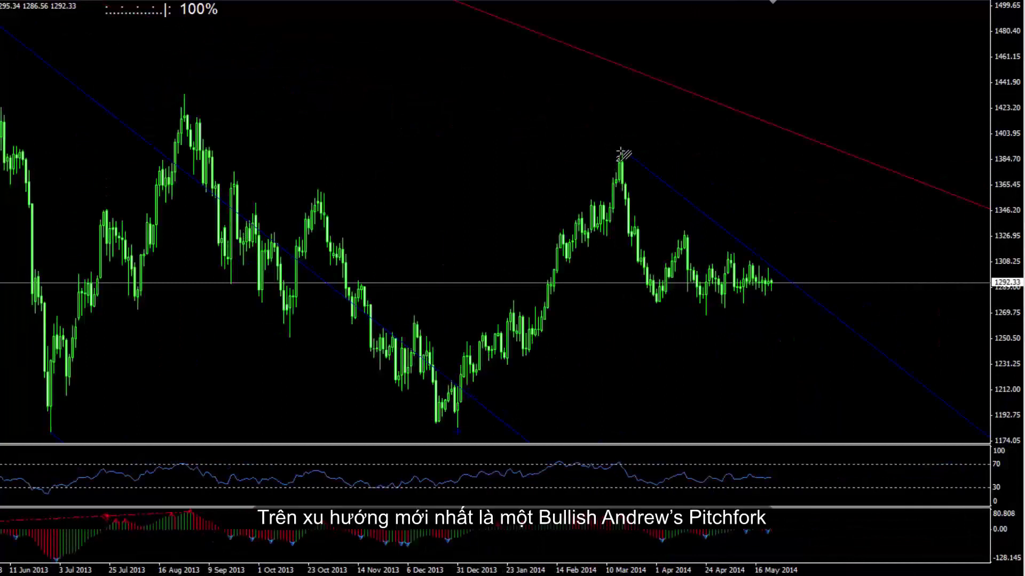
left_click(697, 322)
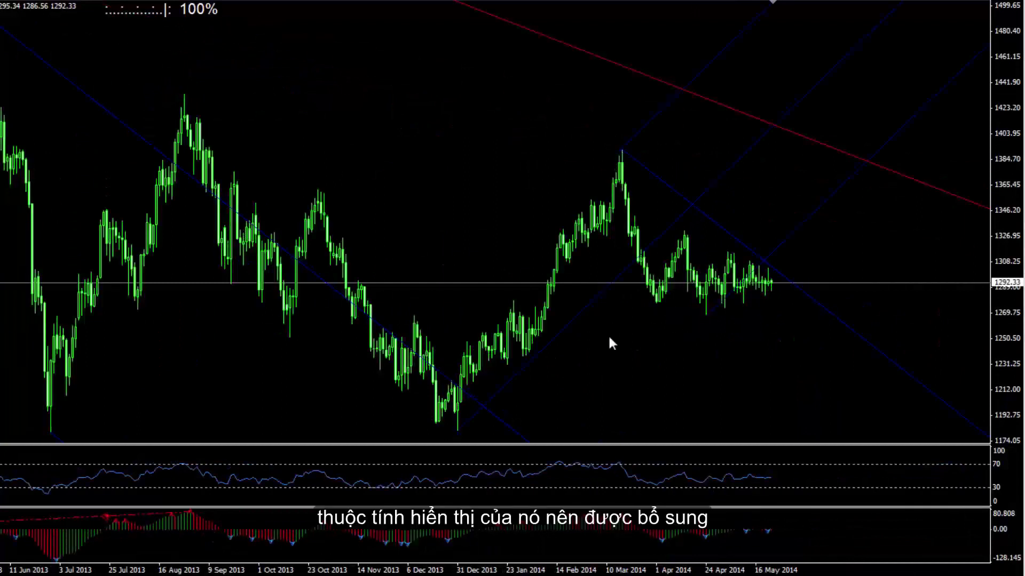
Limit the bullish Andrews' Pitchfork's visibility to the Daily and H4 timeframes
double_click(574, 317)
right_click(574, 316)
left_click(592, 328)
left_click(386, 247)
left_click(543, 267)
left_click(456, 305)
left_click(536, 349)
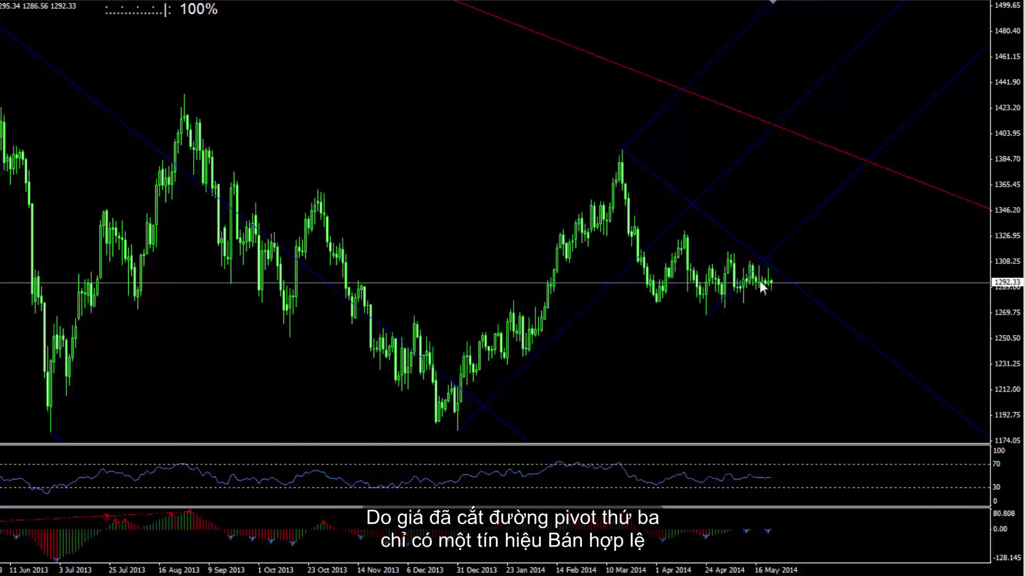
Draw a rising trigger trendline from the December 2013 low to about 1342.55 and show it only on Daily and H4
left_click_drag(457, 430, 927, 216)
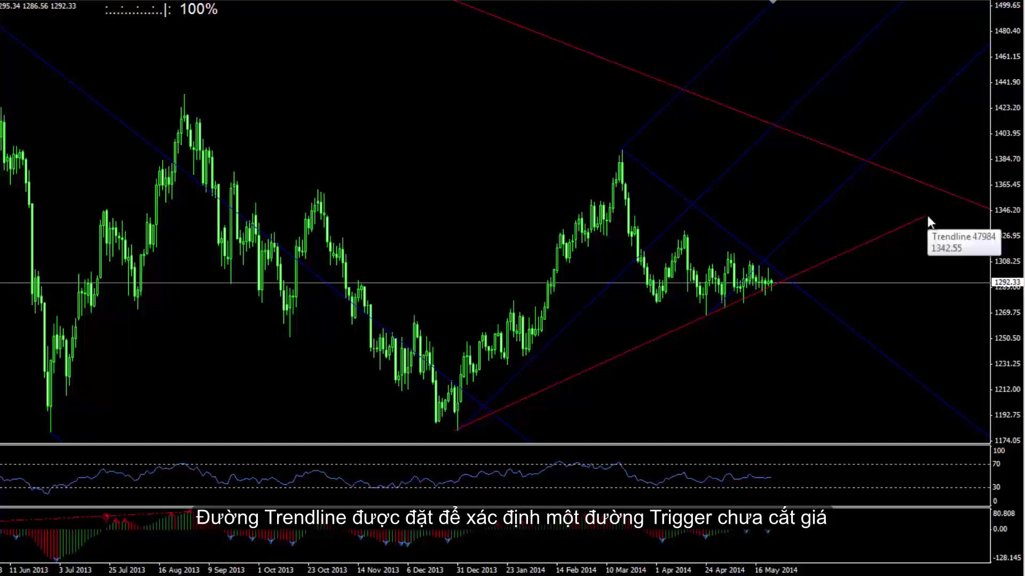
right_click(927, 216)
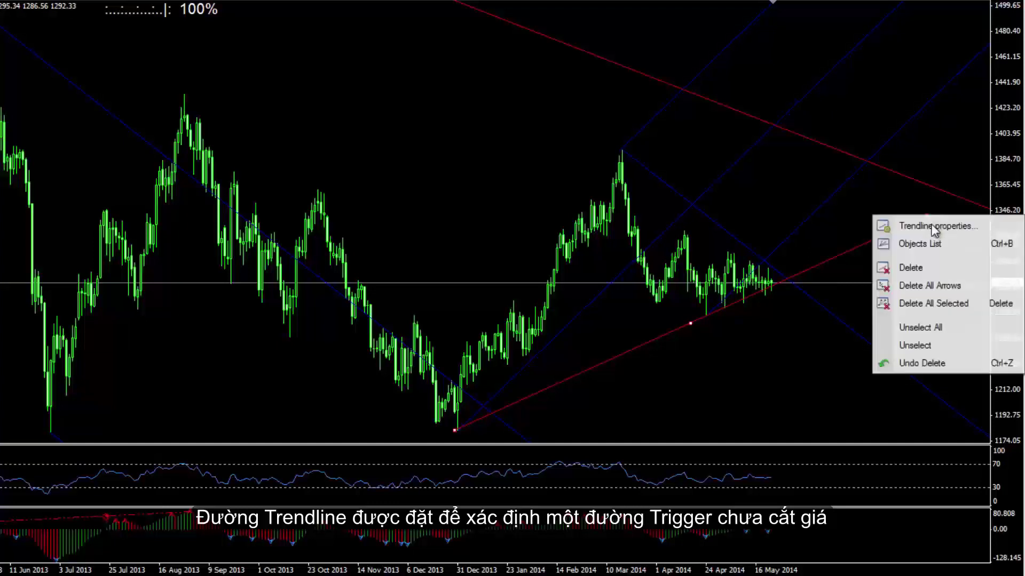
left_click(931, 221)
left_click(418, 249)
left_click(544, 268)
left_click(463, 306)
left_click(520, 348)
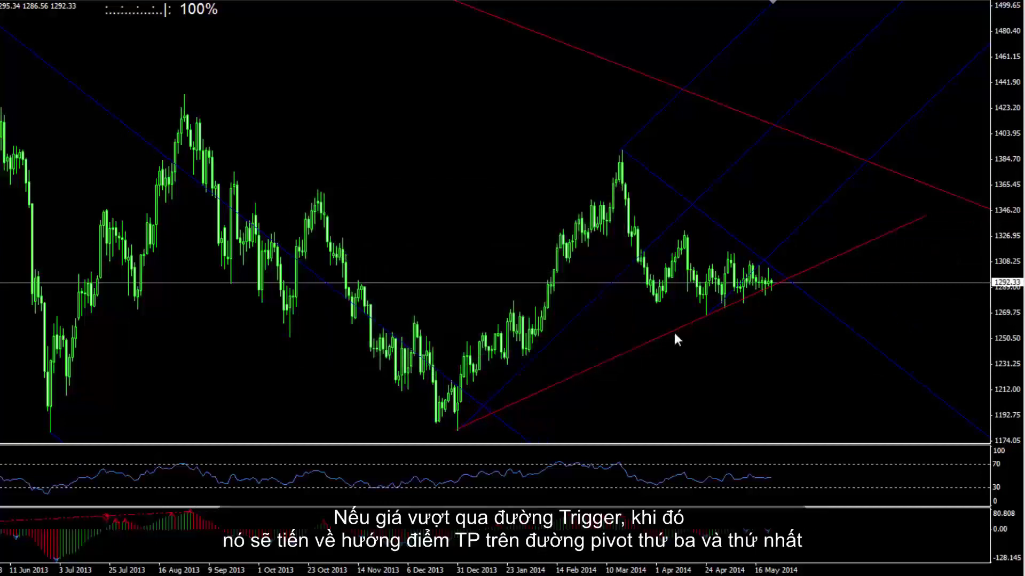
middle_click(772, 287)
left_click_drag(772, 287, 550, 427)
middle_click(784, 315)
left_click_drag(785, 316, 590, 413)
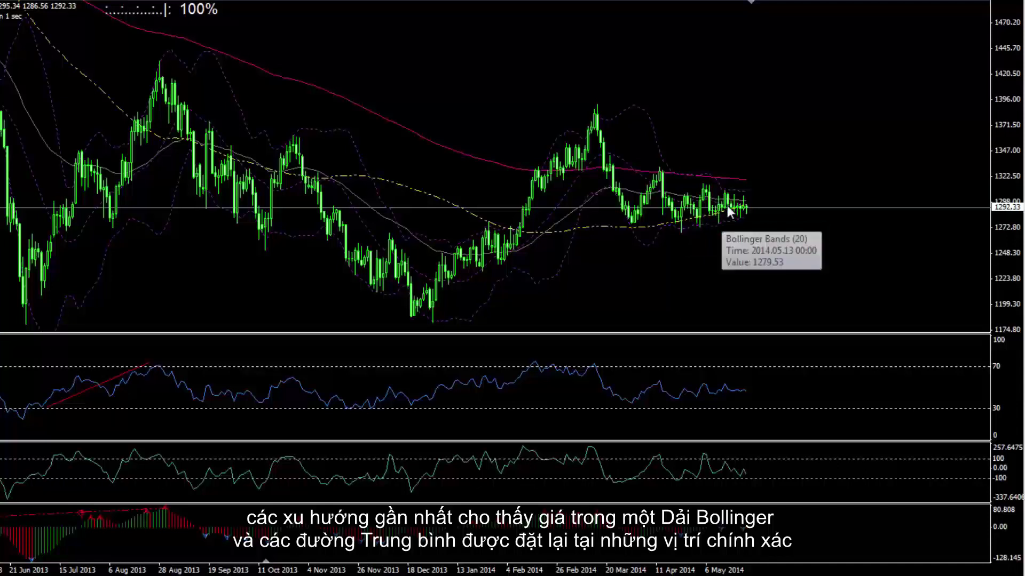
Examine the latest daily price against the Bollinger Bands and the 50- and 100-period moving averages
mouse_move(735, 212)
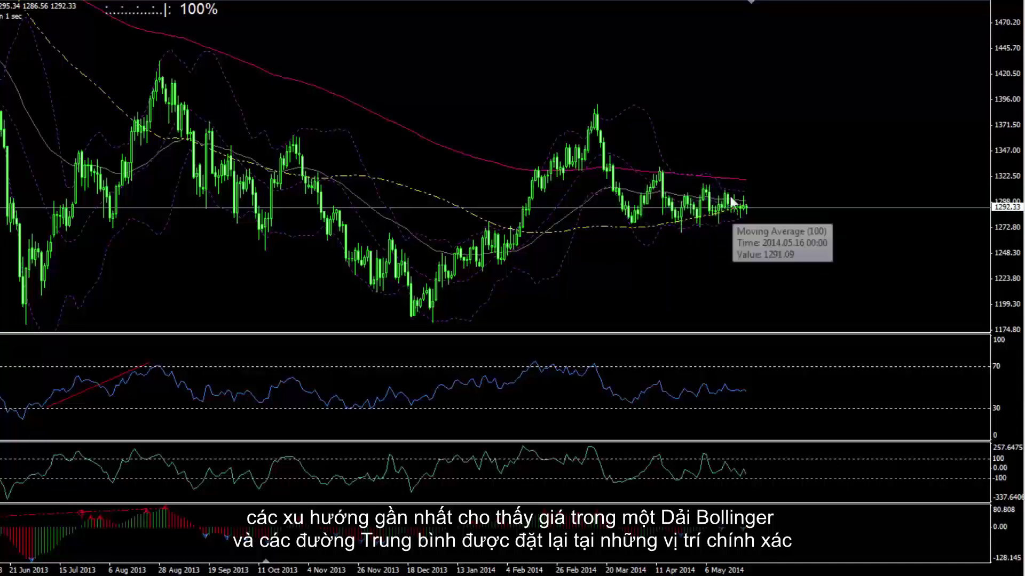
mouse_move(707, 204)
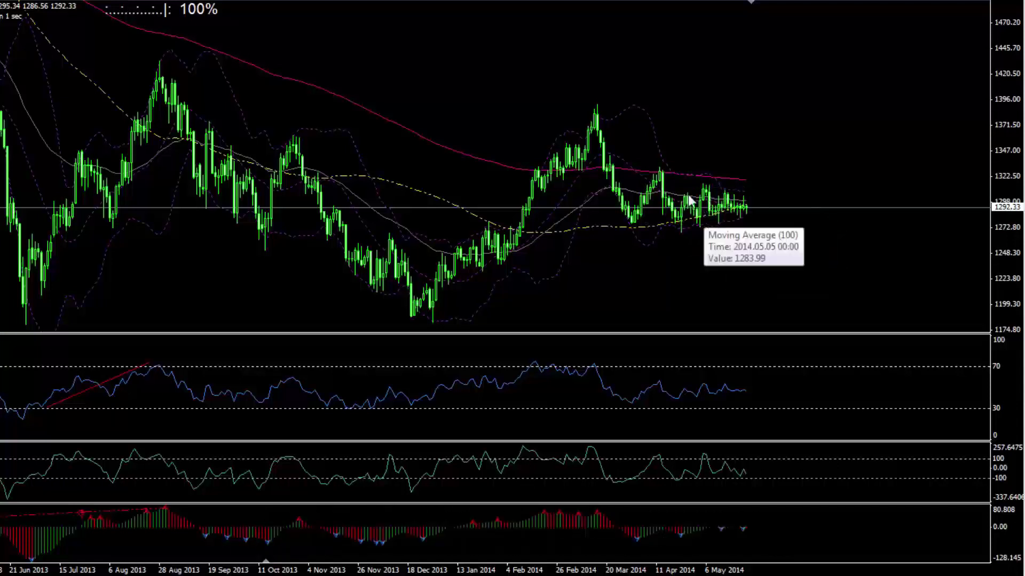
mouse_move(433, 216)
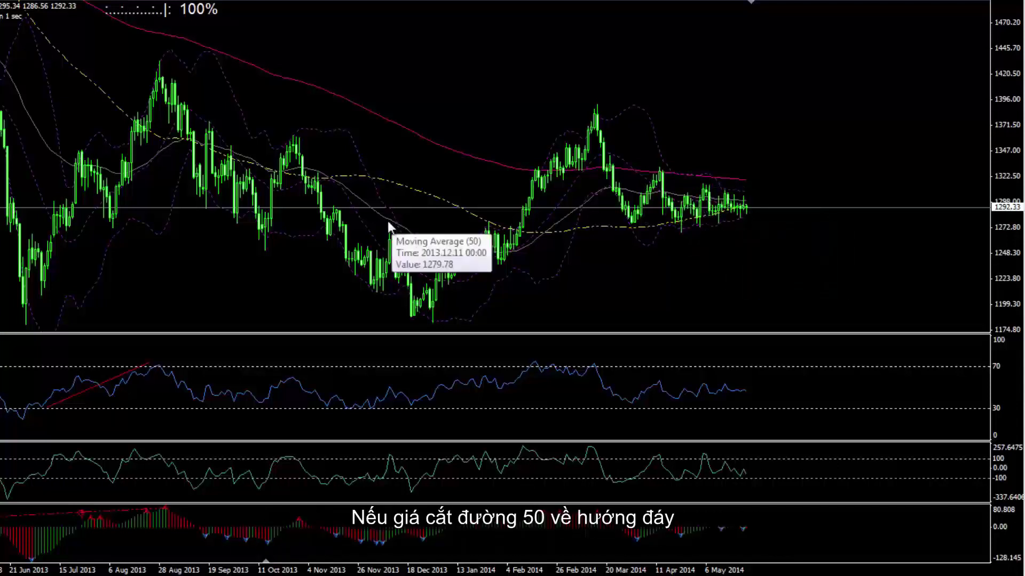
mouse_move(504, 167)
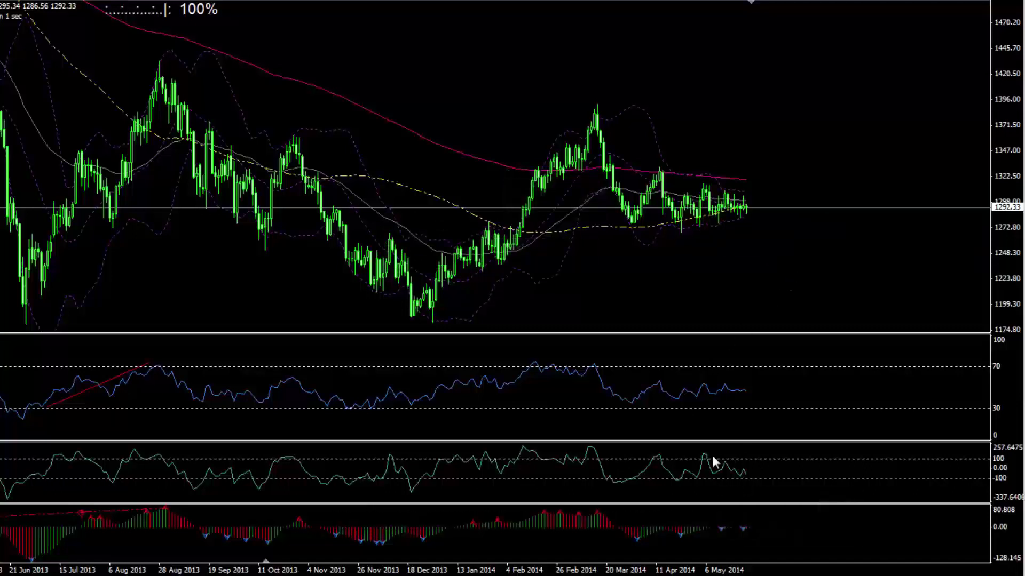
Draw a rising trendline beneath the RSI lows from late March 2014 without extending it as a ray
mouse_move(626, 407)
left_mouse_down()
mouse_move(754, 401)
mouse_move(793, 388)
left_mouse_up()
right_click(793, 386)
left_click(811, 400)
left_click(543, 267)
left_click(531, 349)
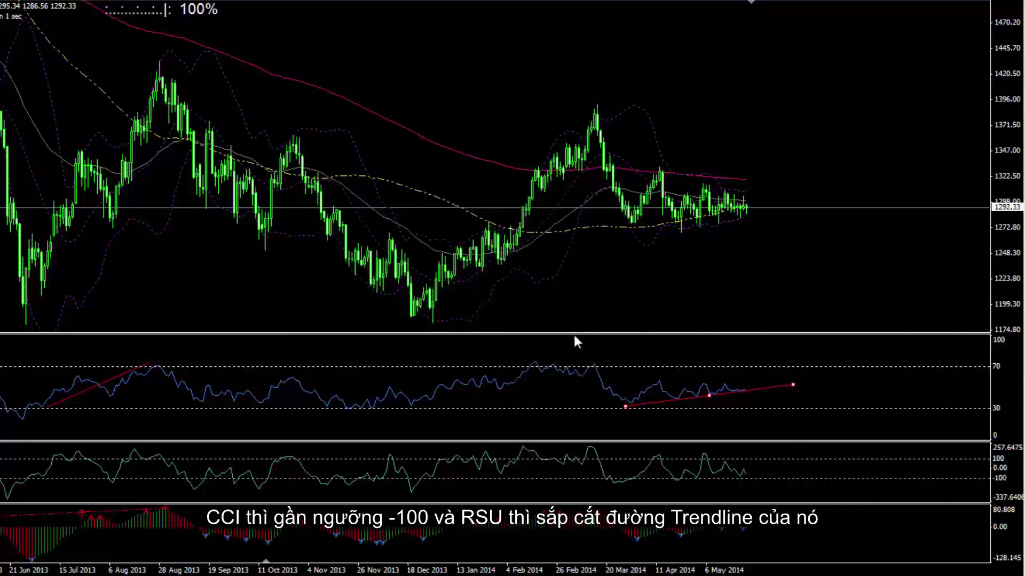
left_click_drag(574, 334, 567, 201)
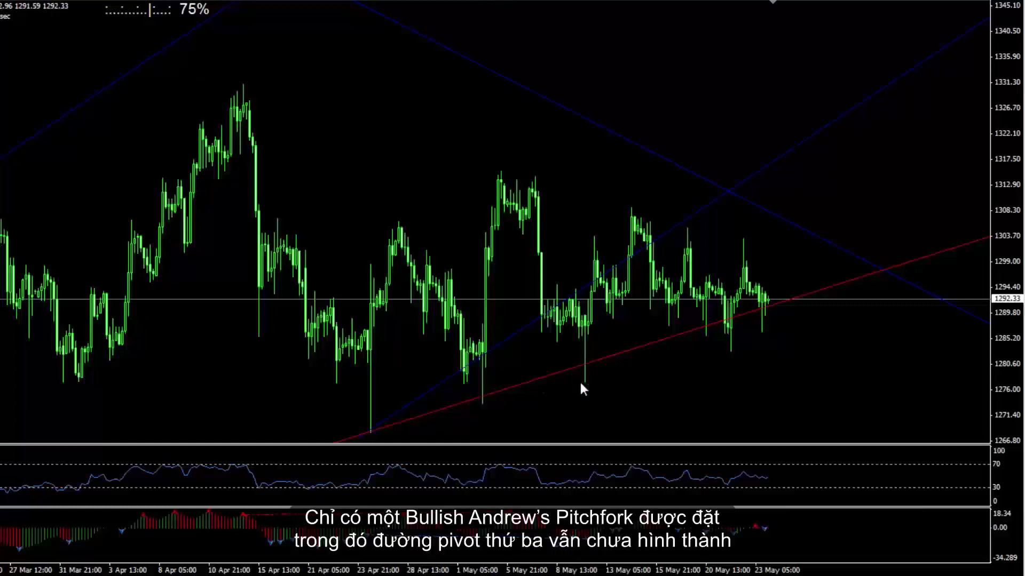
Place a bullish Andrews' Pitchfork on the H4 chart using the May 2014 low near 1277, high near 1309 and low near 1283
left_click(585, 383)
left_click(632, 208)
left_click(729, 351)
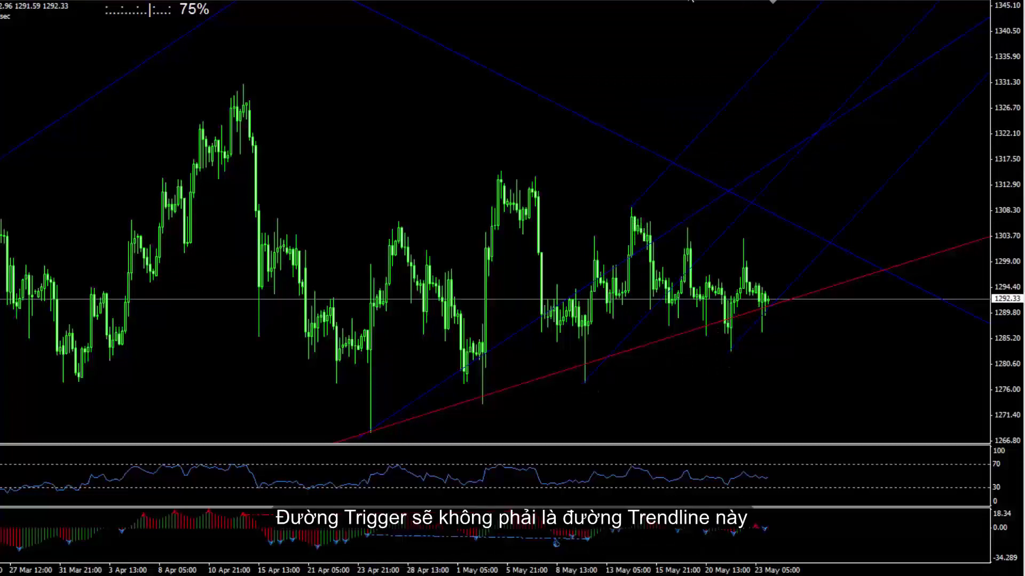
Draw a rising trigger trendline through the new pitchfork's two lows and show it only on H4
left_click_drag(986, 300, 985, 292)
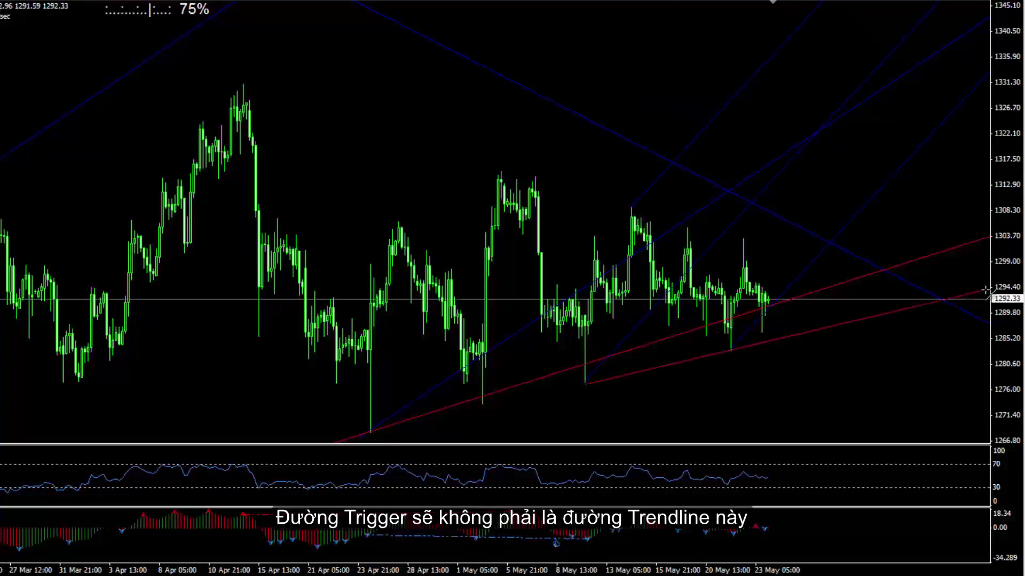
right_click(898, 313)
key("Return")
left_click(439, 248)
left_click(469, 304)
left_click(467, 286)
left_click(573, 350)
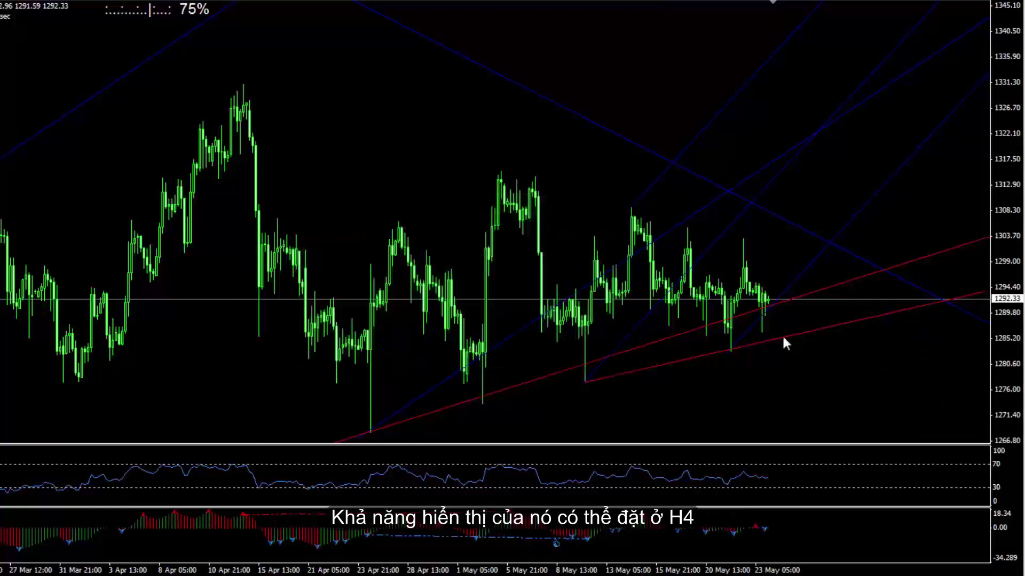
Read the trigger line's price just past the latest candle and examine the newest H4 bars on the indicator chart
middle_click(778, 338)
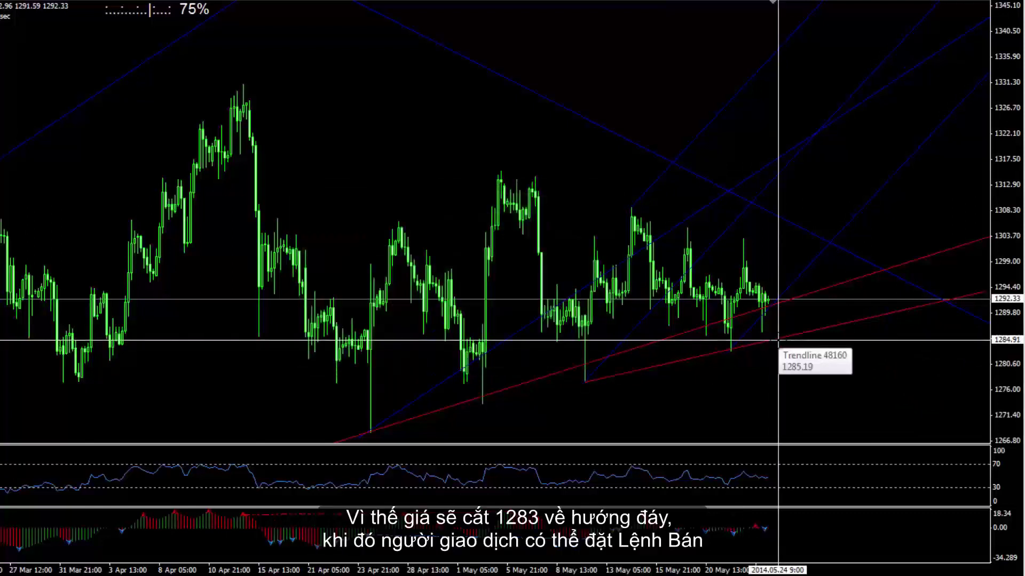
left_click(780, 340)
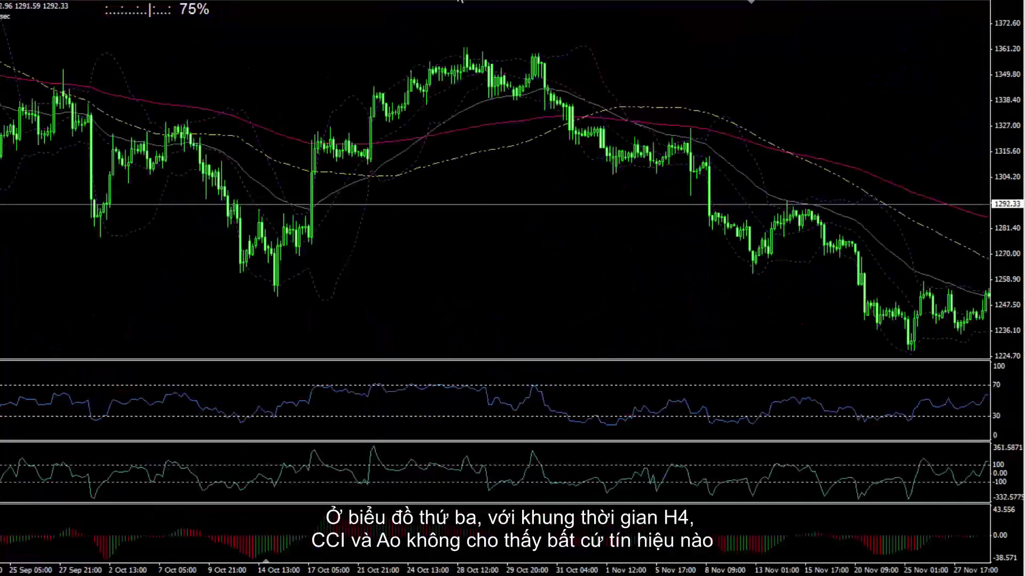
key("End")
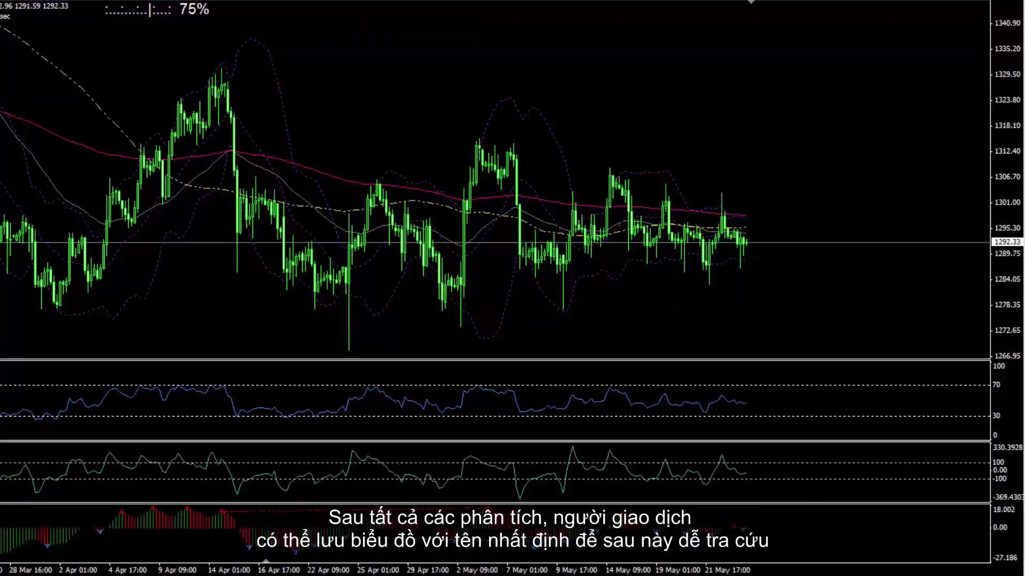
Save the current set of charts as a profile named GOLD
right_click(531, 428)
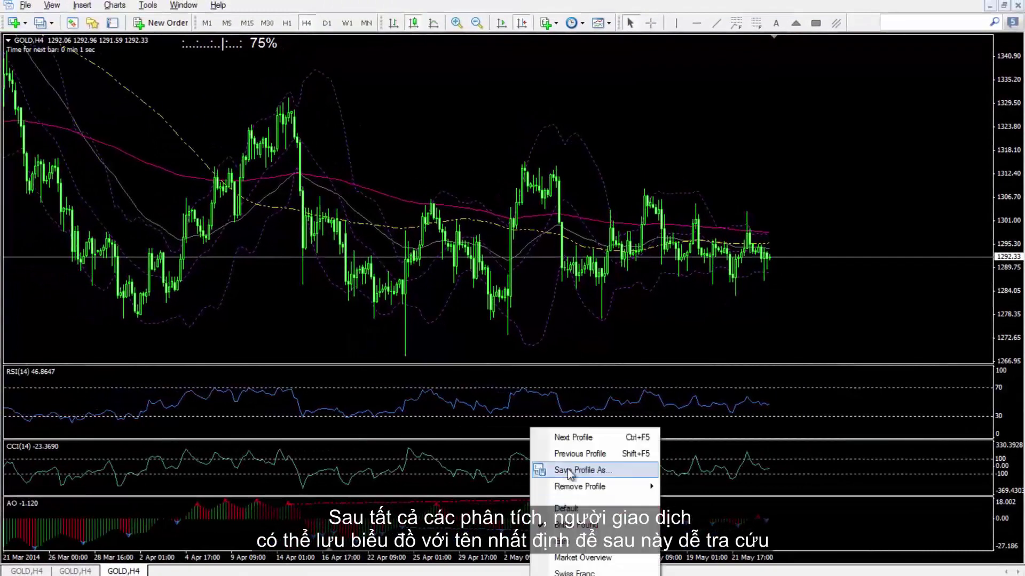
left_click(568, 470)
type("GOLD")
left_click(481, 332)
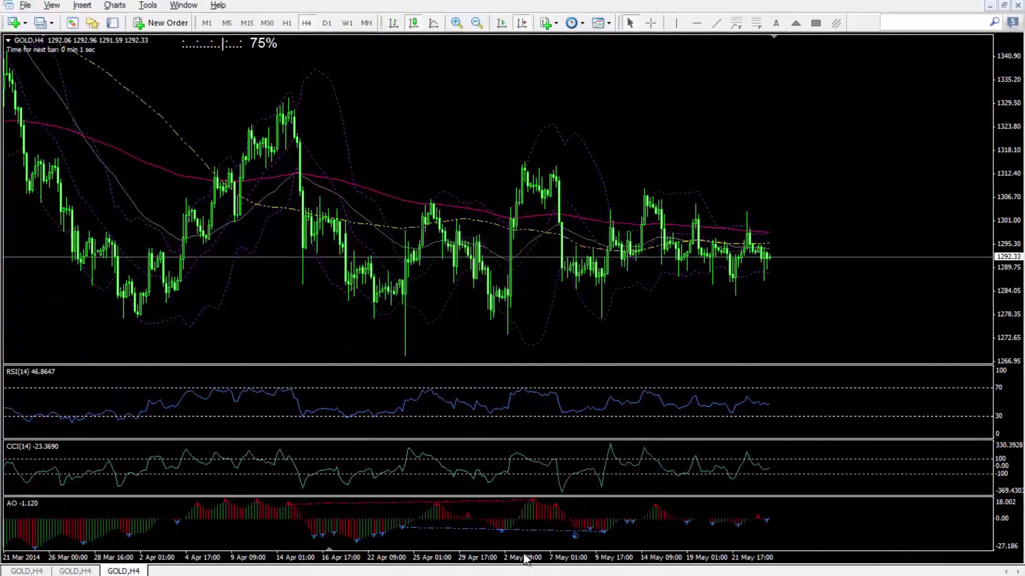
Review the first GOLD chart on the Monthly timeframe and read the price of its uppermost horizontal line
left_click(29, 571)
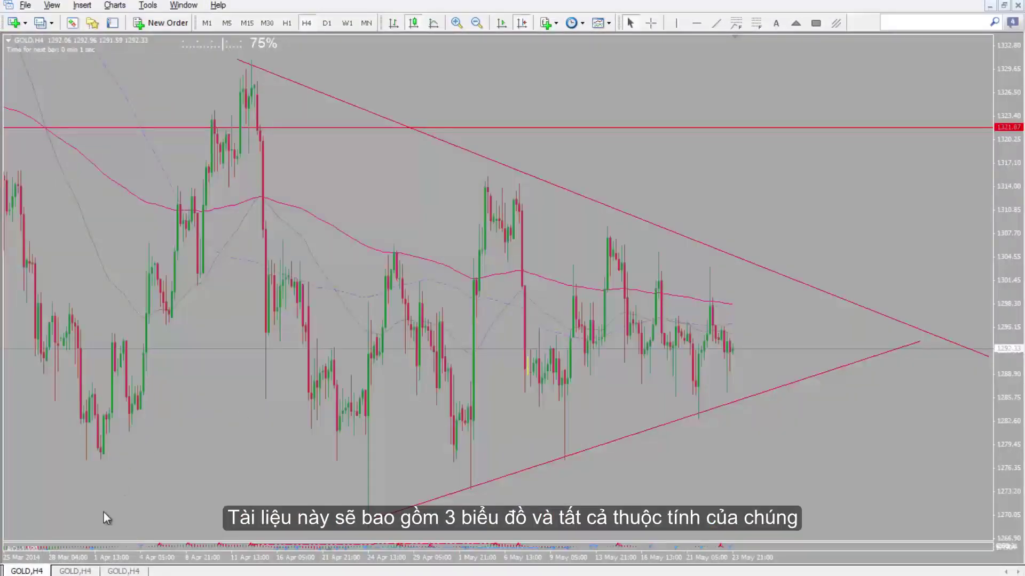
left_click(365, 23)
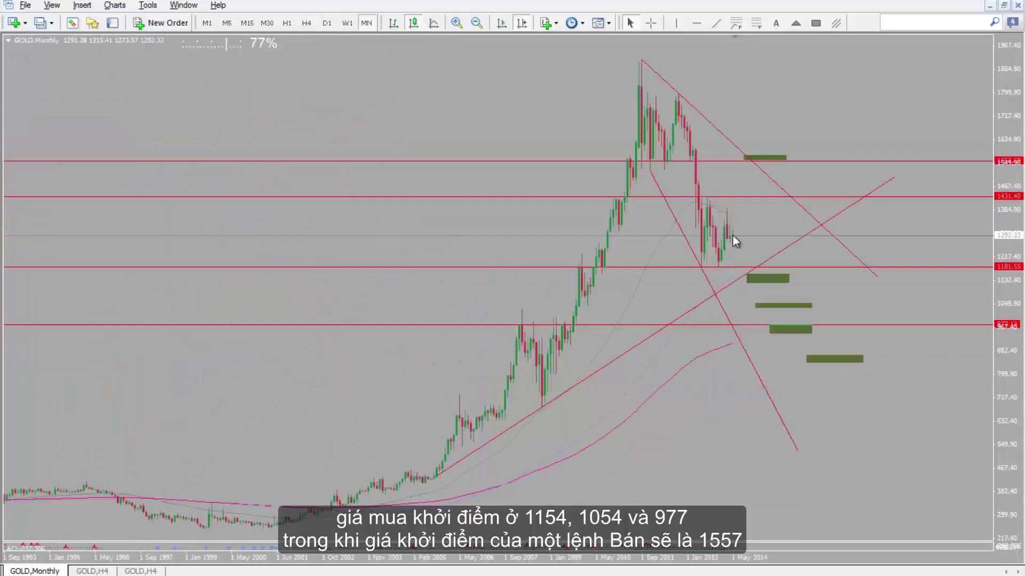
middle_click(766, 266)
mouse_move(812, 160)
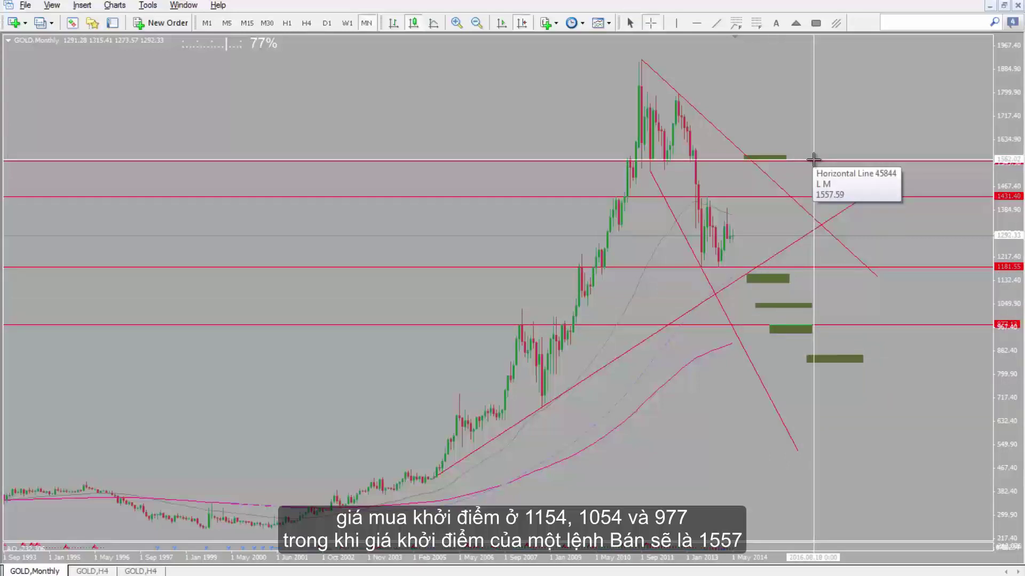
Switch the first GOLD chart to the Weekly timeframe and examine the boxes around the latest bars
left_click(347, 23)
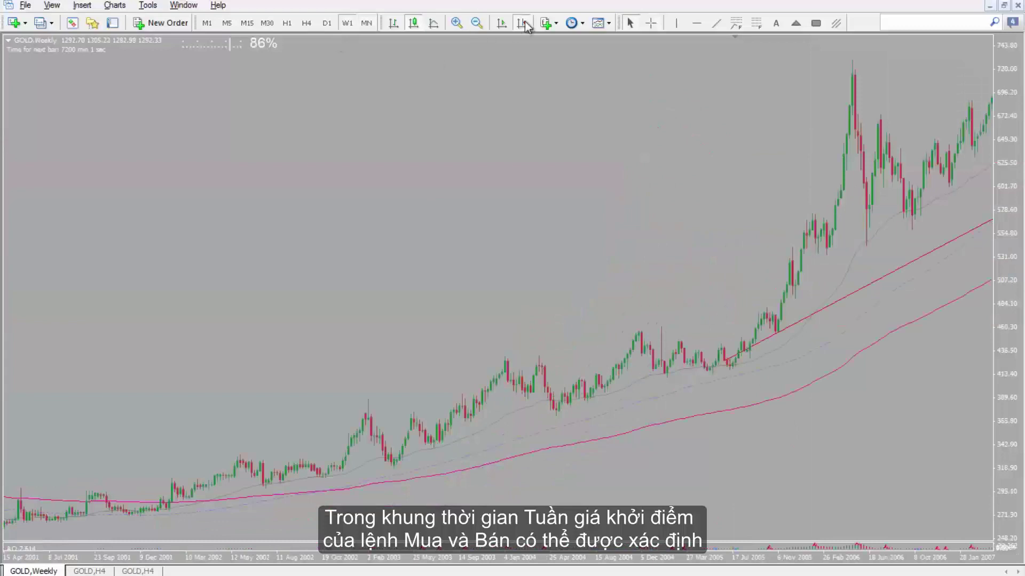
left_click(522, 23)
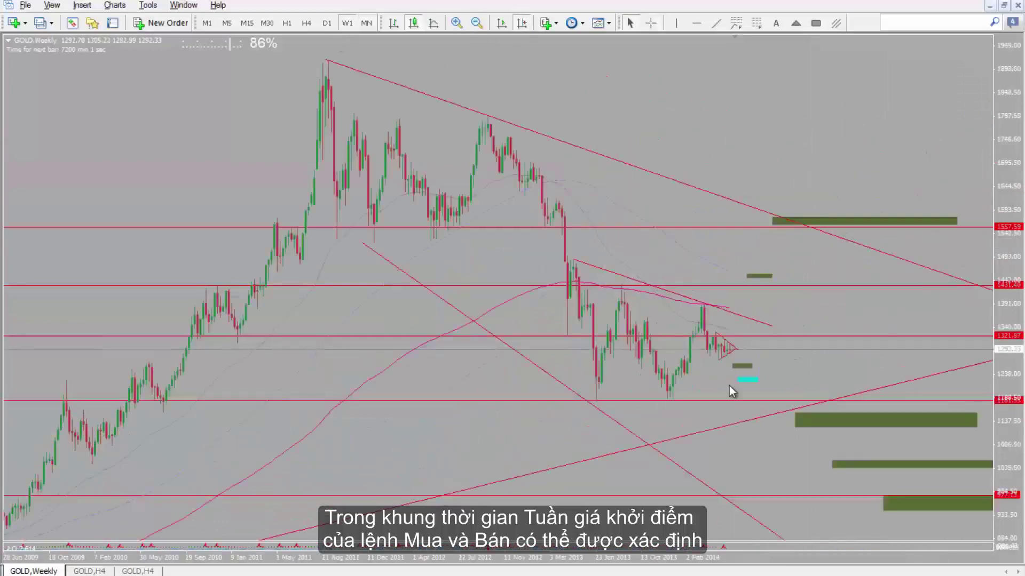